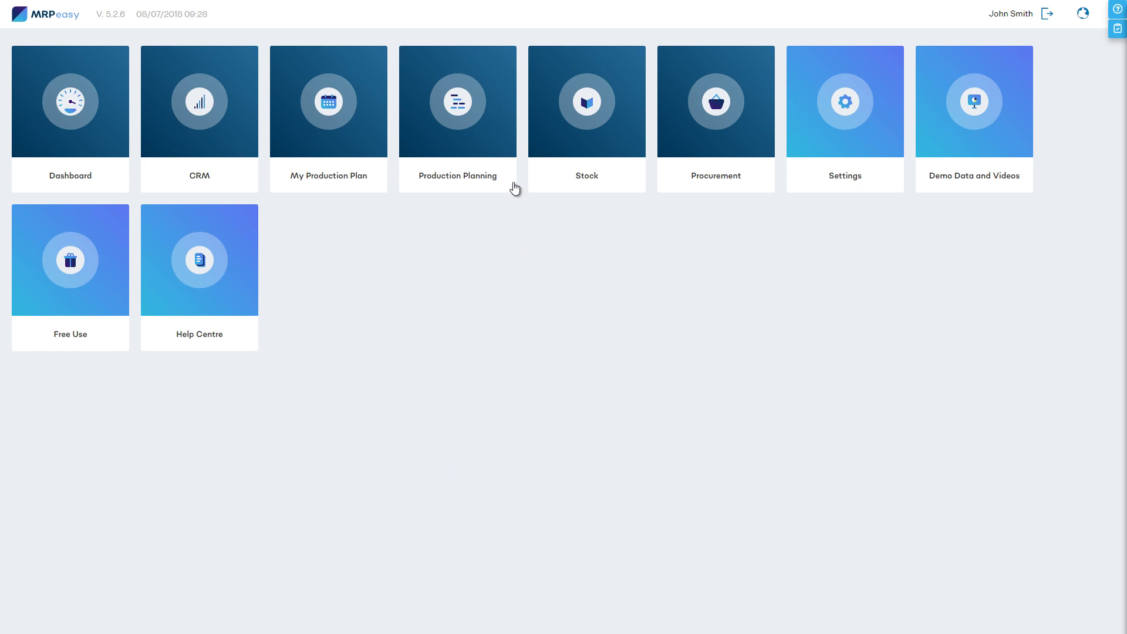
# Open the Production schedule calendar and switch it to show individual operations
pyautogui.click(459, 94)
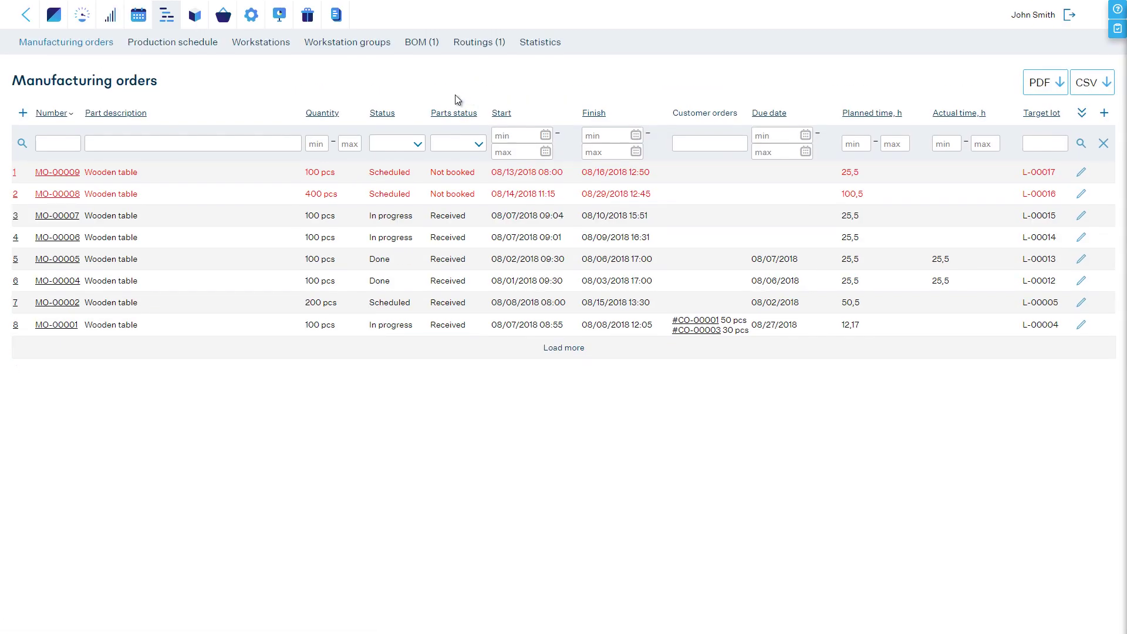
pyautogui.click(180, 44)
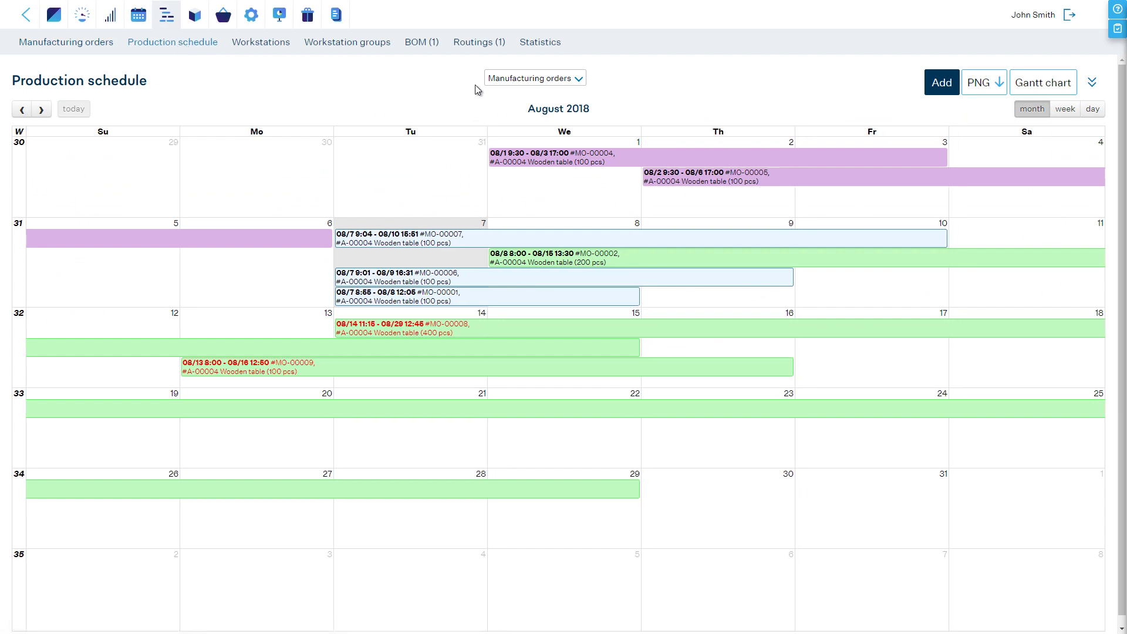
pyautogui.click(557, 81)
pyautogui.click(541, 102)
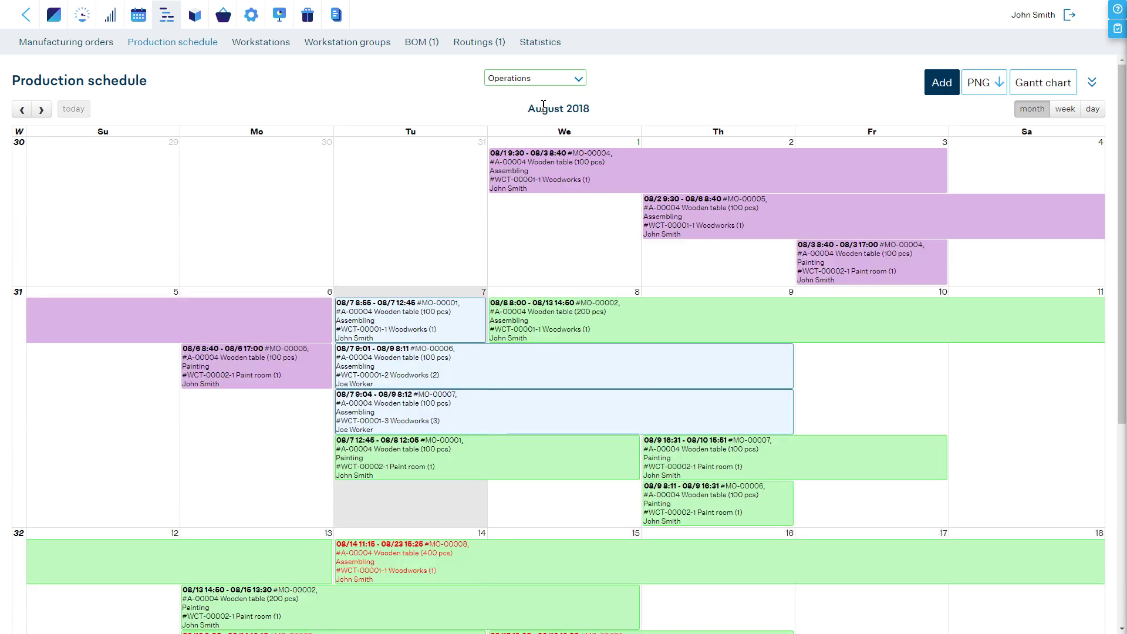
# Read the Quick Help's colour-coding explanation for the production schedule, then close it
pyautogui.click(1117, 8)
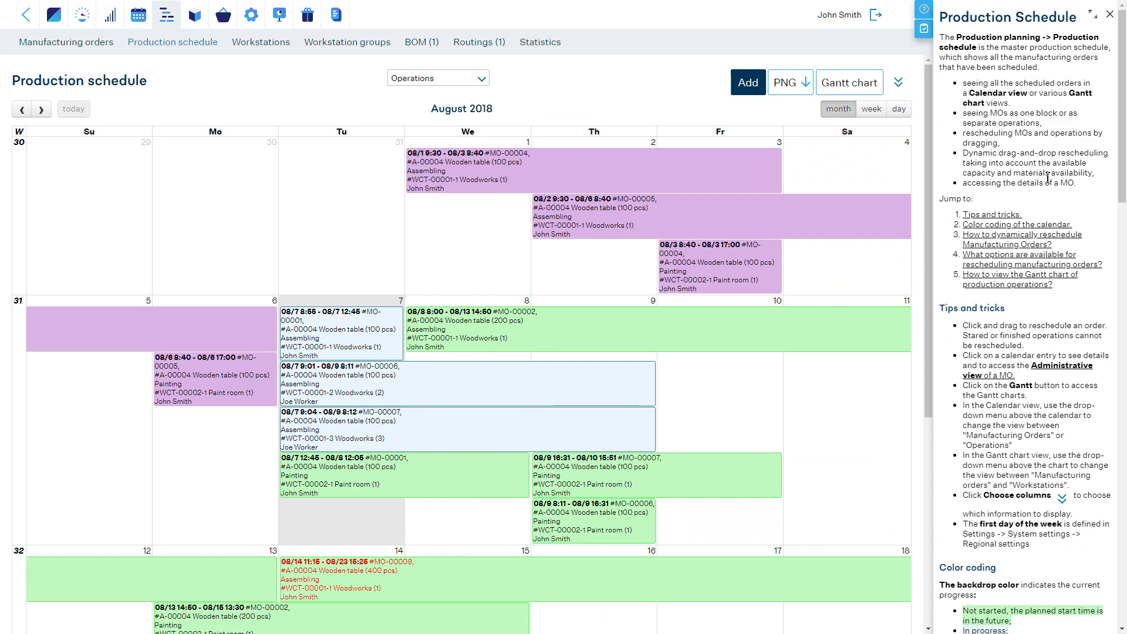
pyautogui.click(1043, 224)
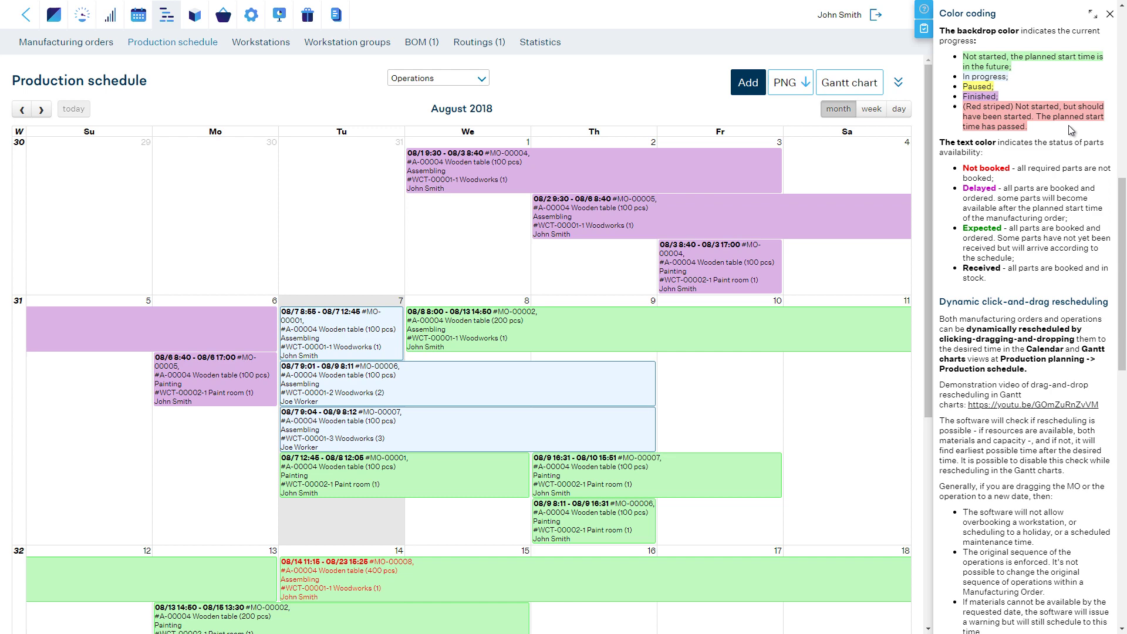
pyautogui.click(1109, 14)
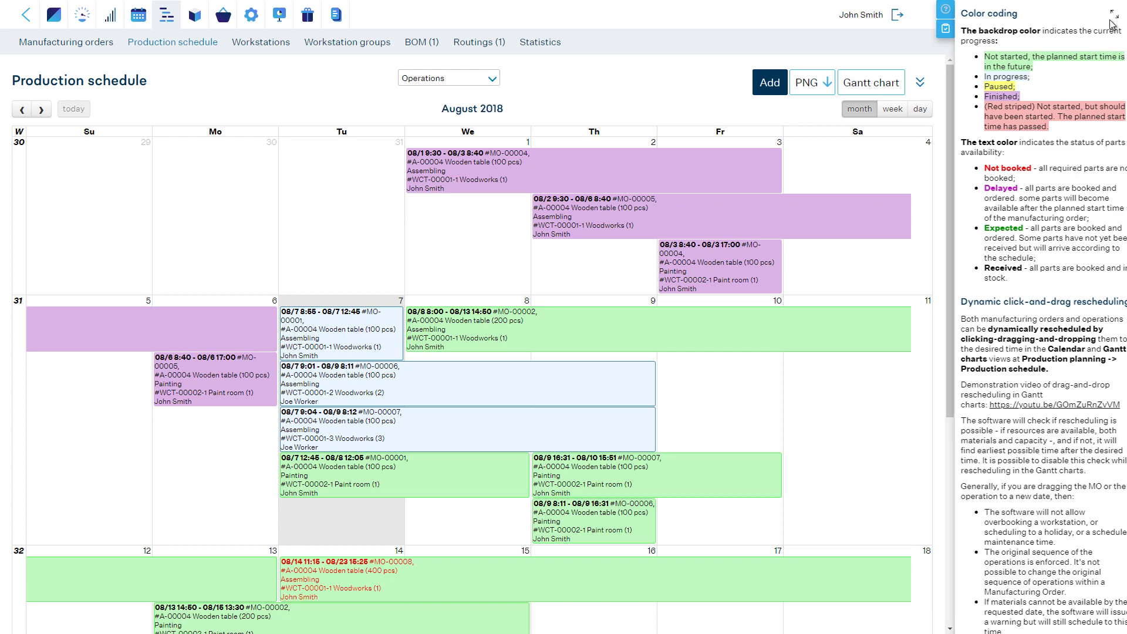
# Hide workstations in operation entries and switch the calendar back to manufacturing orders
pyautogui.click(1090, 86)
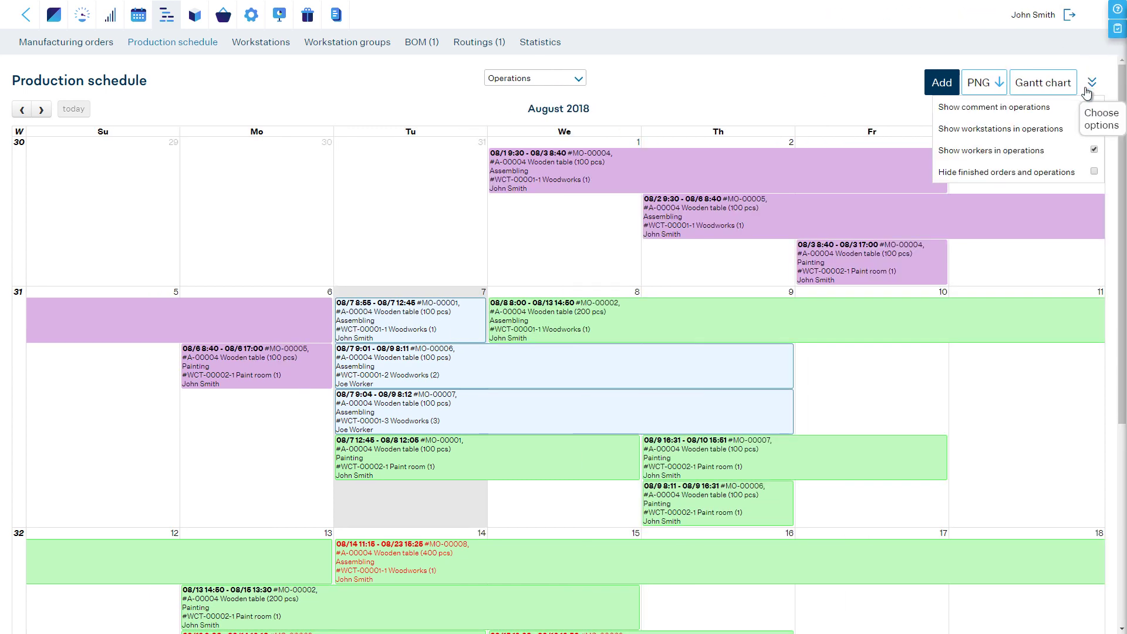
pyautogui.click(1027, 107)
pyautogui.click(1026, 108)
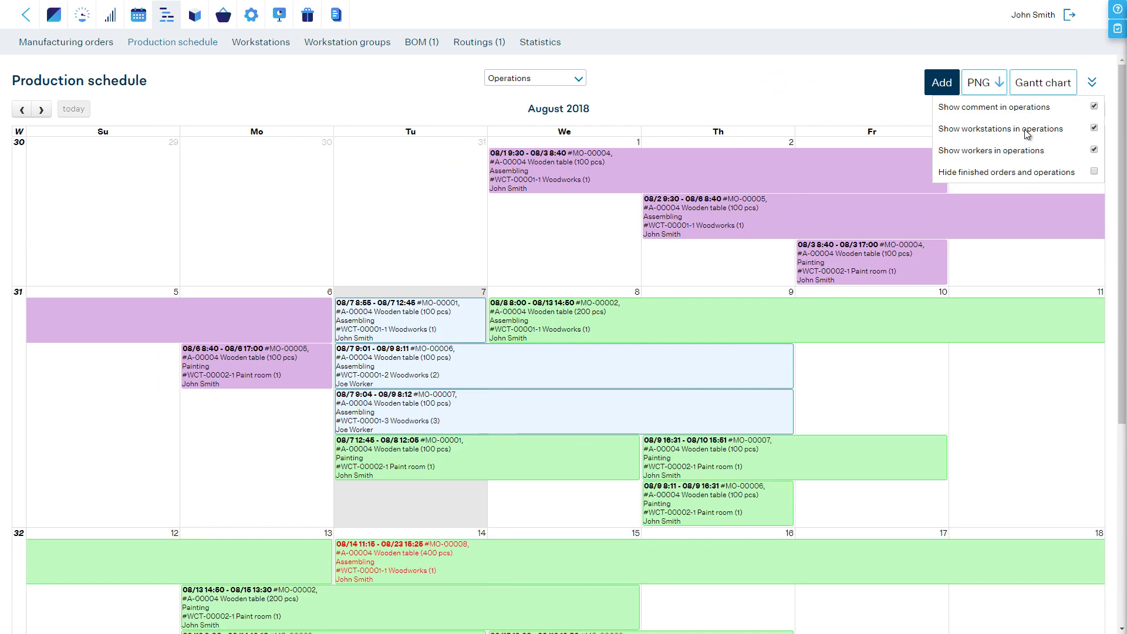
pyautogui.click(1028, 132)
pyautogui.click(1023, 177)
pyautogui.click(1021, 176)
pyautogui.click(878, 108)
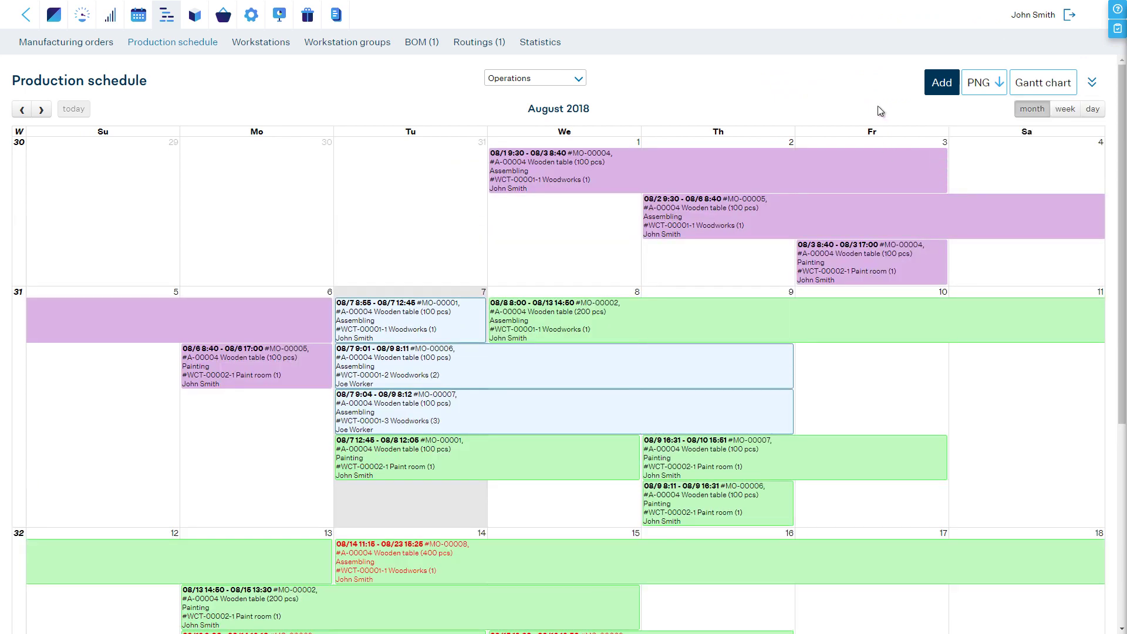
pyautogui.click(558, 79)
pyautogui.click(552, 88)
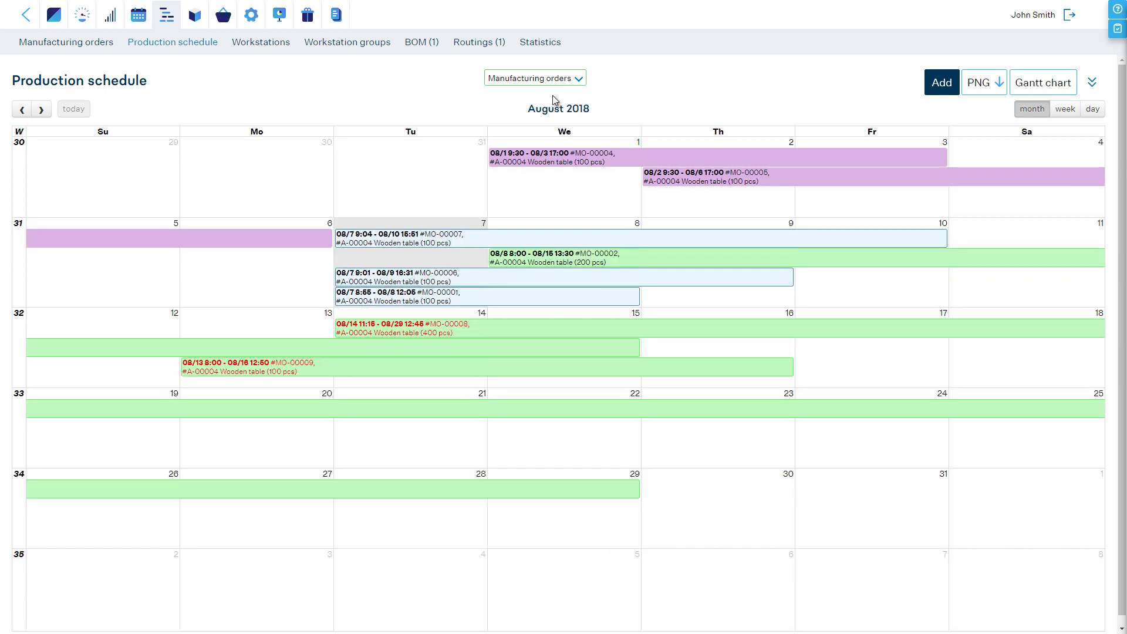
# Open the Gantt chart, expand MO-00001, 00006, 00007, 00002, 00009, 00008, and group by workstation
pyautogui.click(1031, 90)
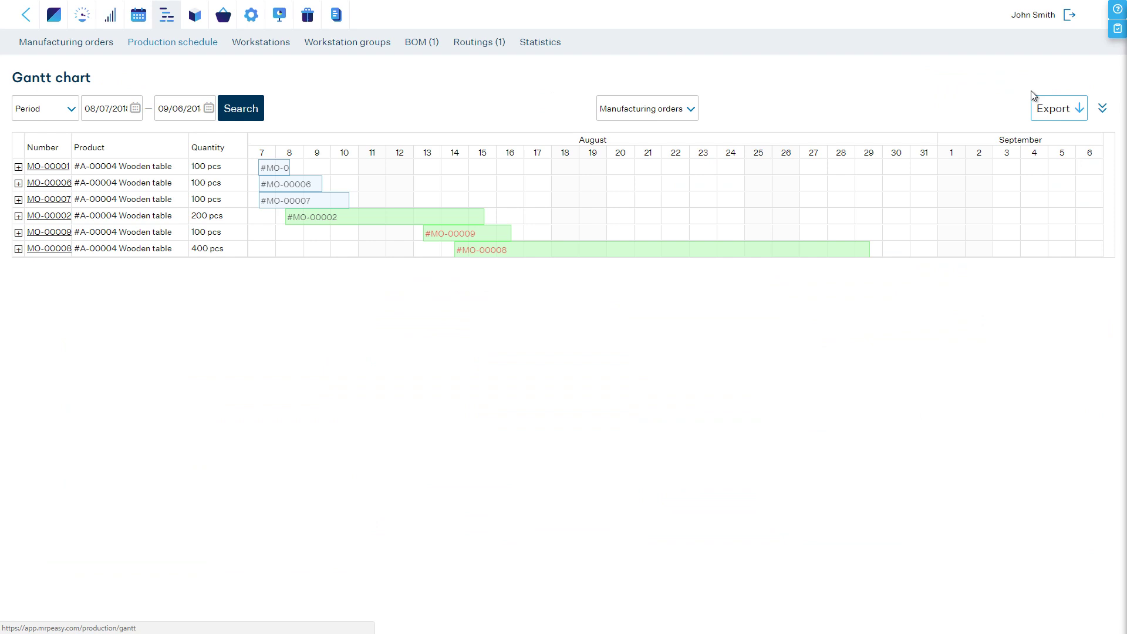
pyautogui.click(18, 166)
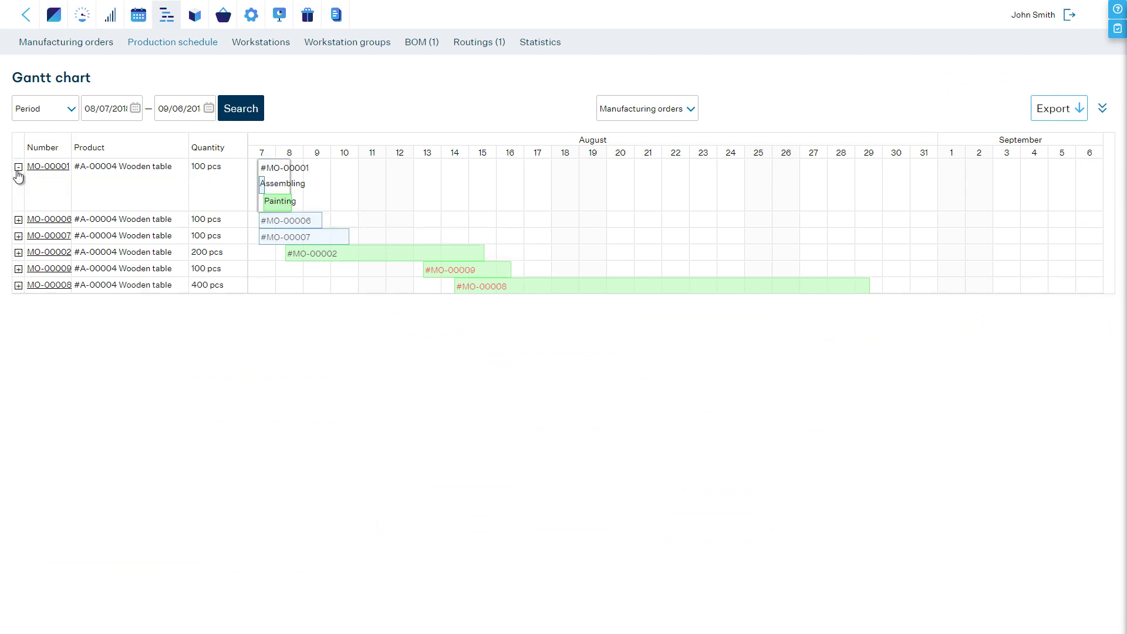
pyautogui.click(18, 220)
pyautogui.click(18, 272)
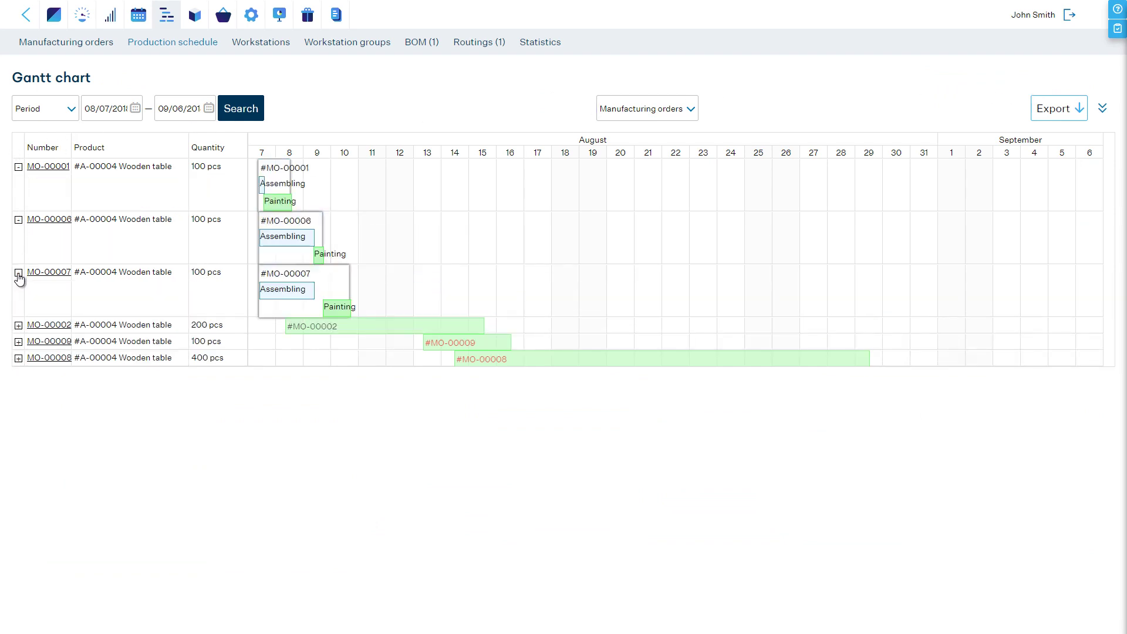
pyautogui.click(18, 326)
pyautogui.click(18, 378)
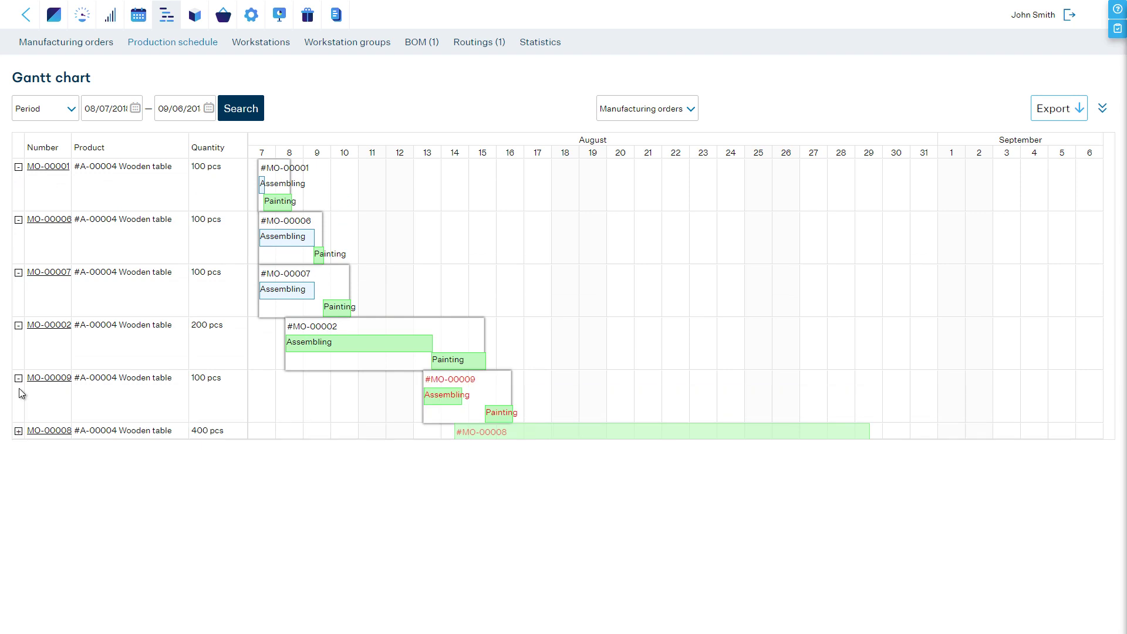
pyautogui.click(18, 431)
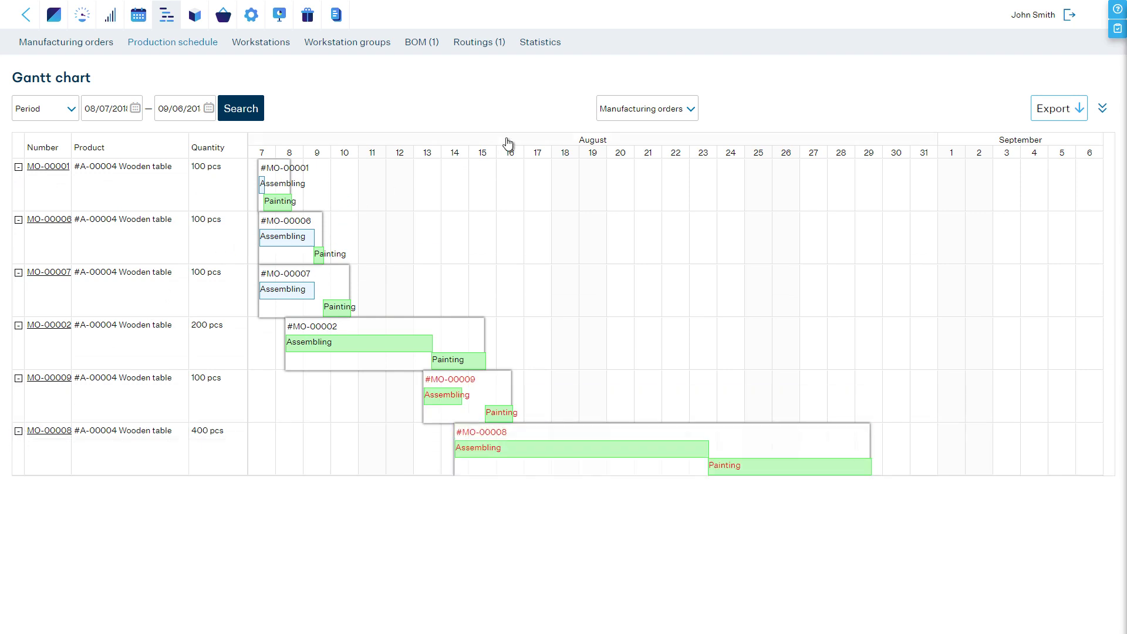
pyautogui.click(611, 118)
pyautogui.click(623, 135)
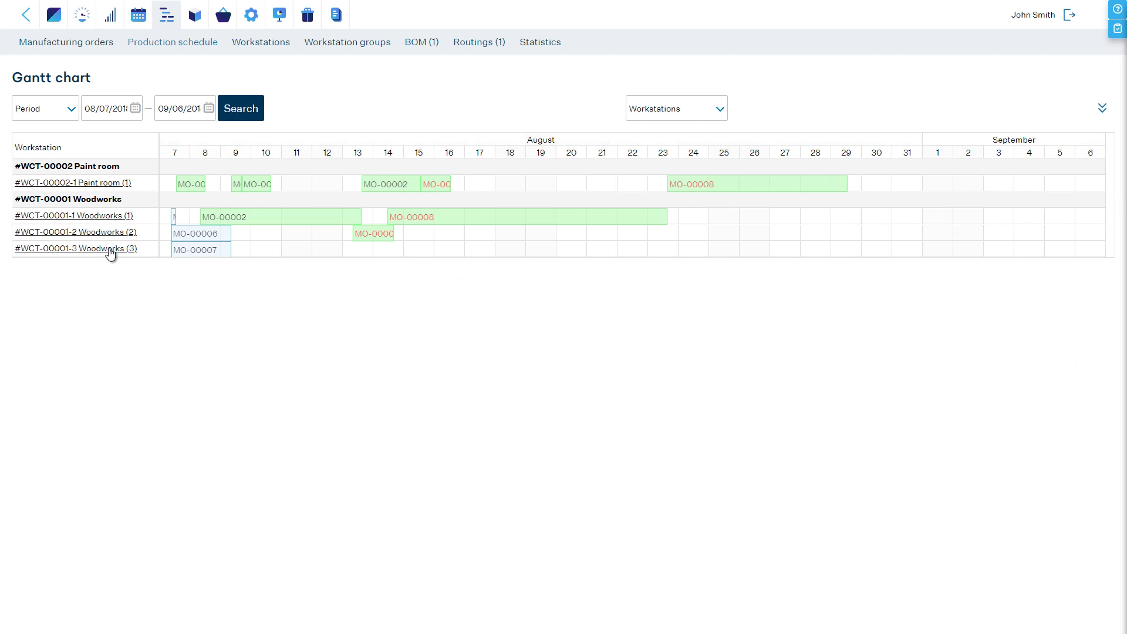
# Show the production operations report for the Paint room (1) workstation
pyautogui.click(267, 43)
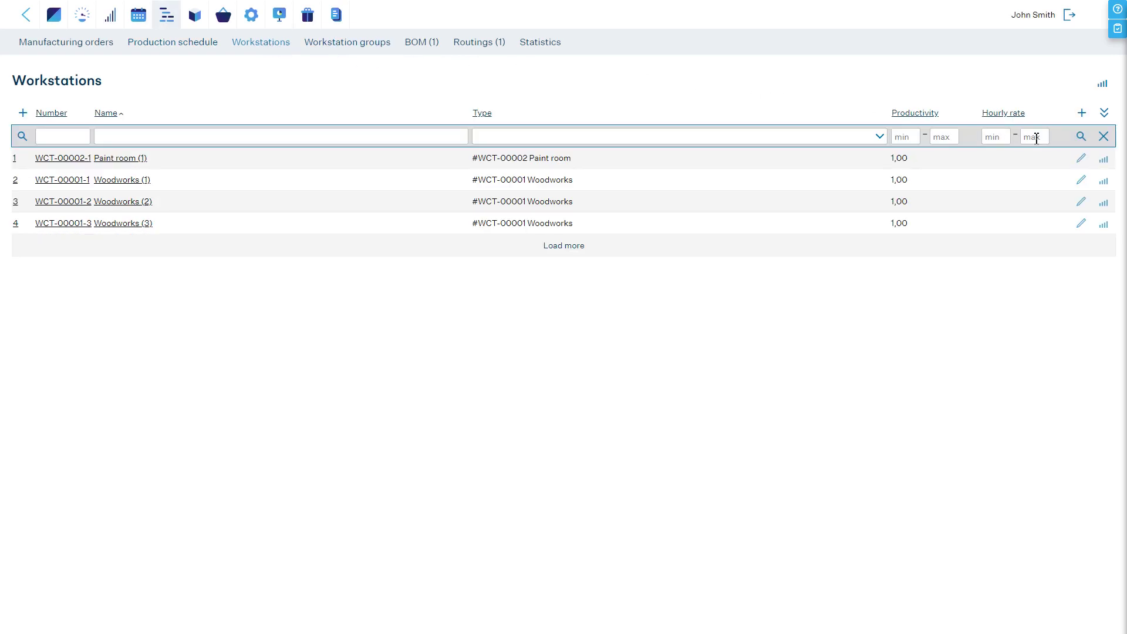
pyautogui.click(1105, 160)
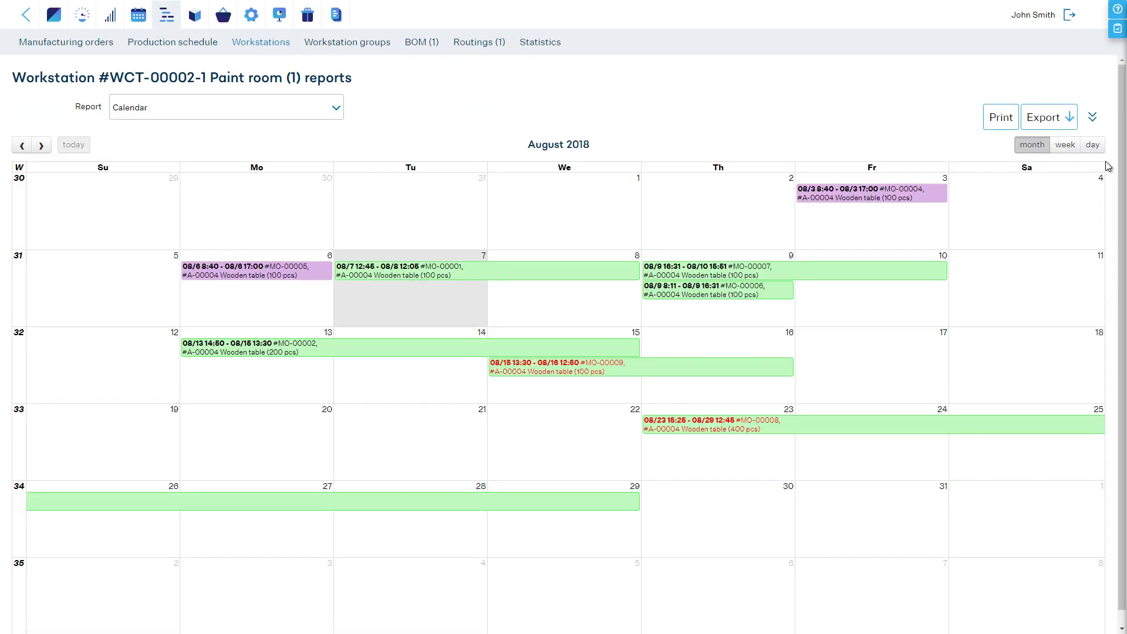
pyautogui.click(255, 111)
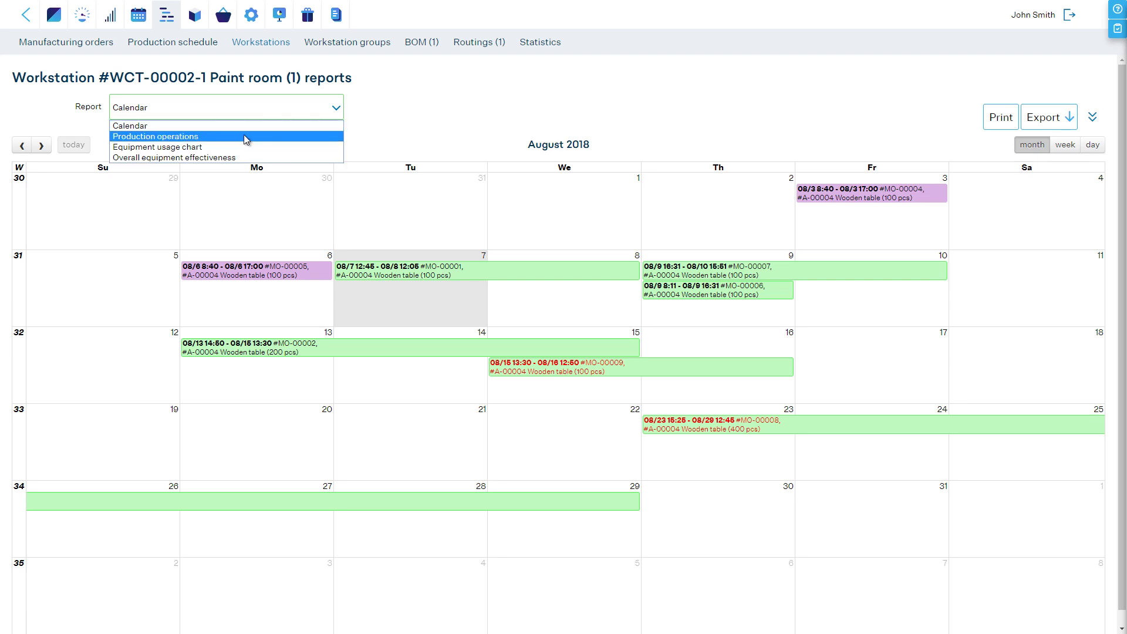
pyautogui.click(245, 135)
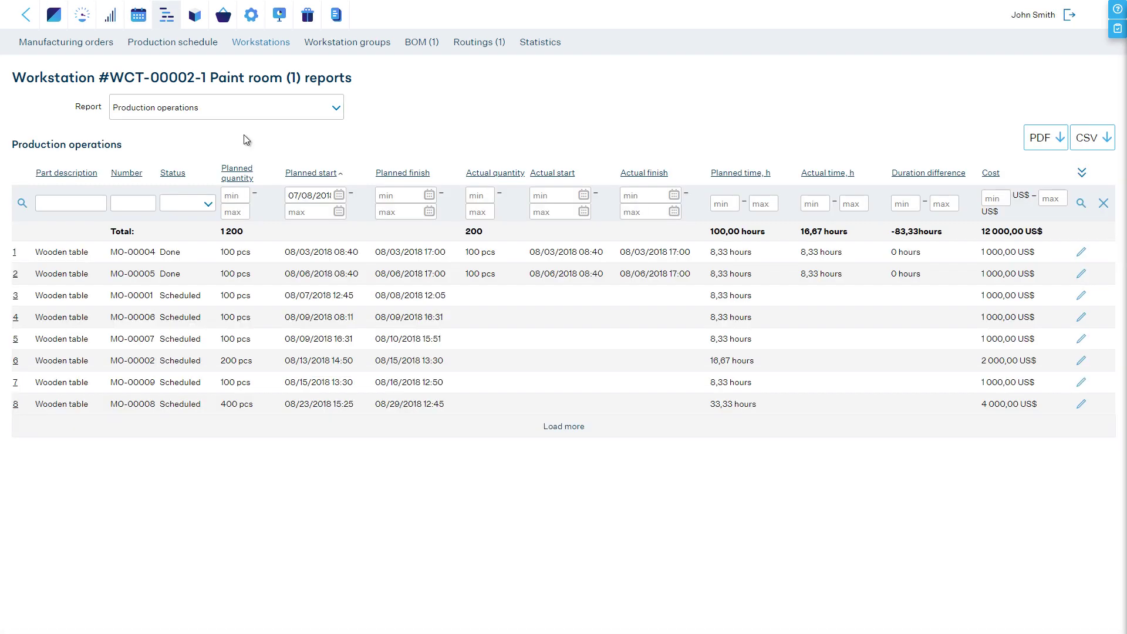
# Show the main user's production operations report in month view from Settings' user list
pyautogui.click(252, 15)
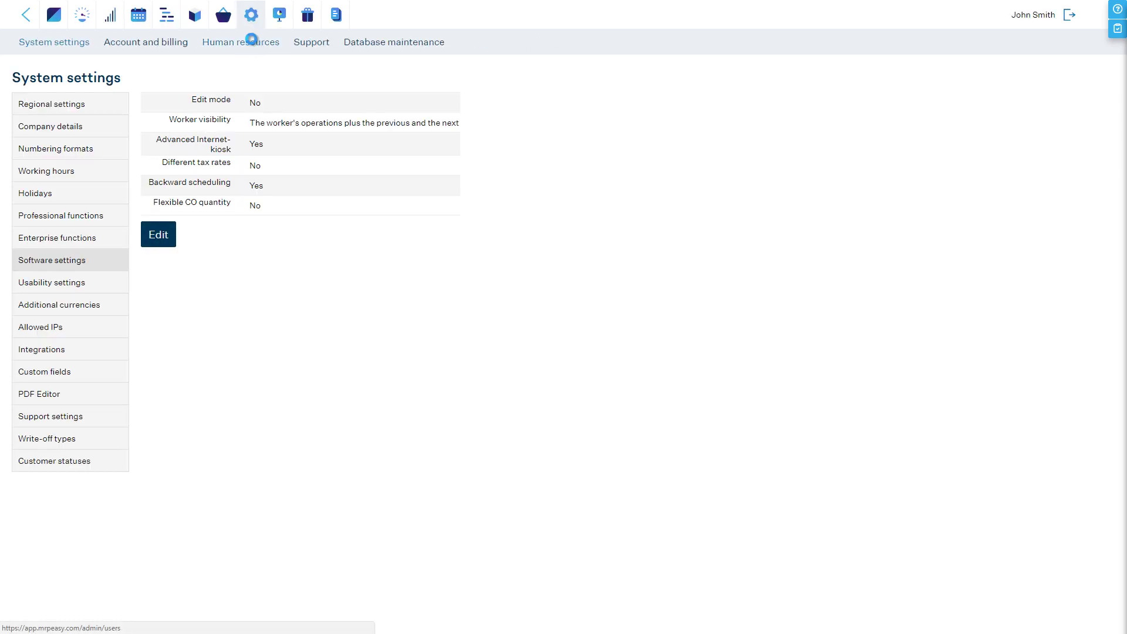
pyautogui.click(263, 44)
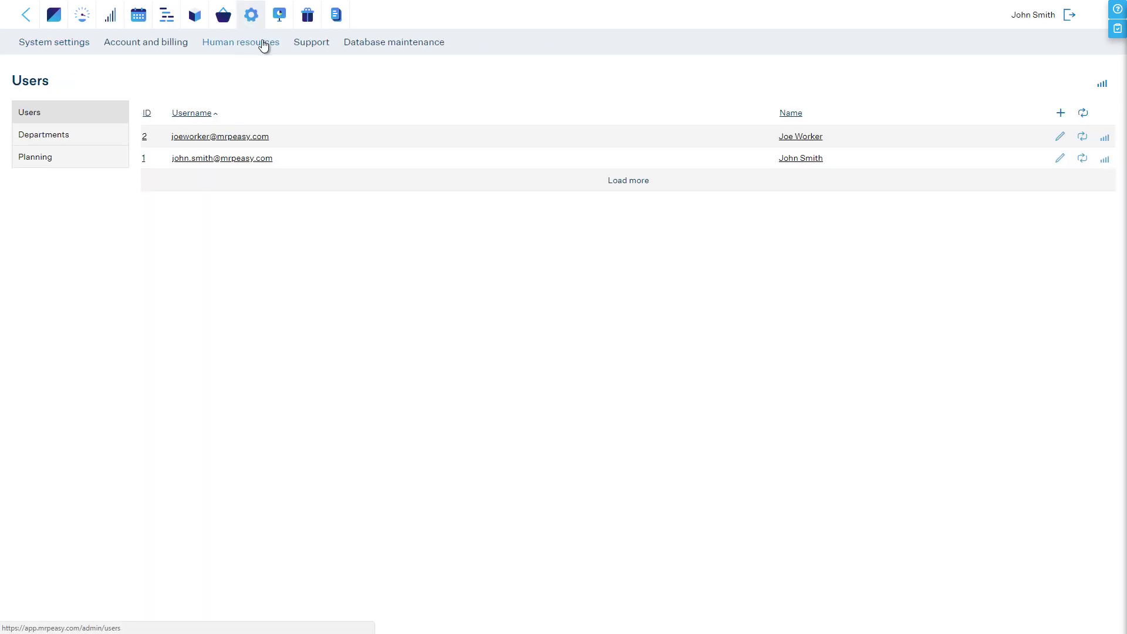
pyautogui.click(1105, 159)
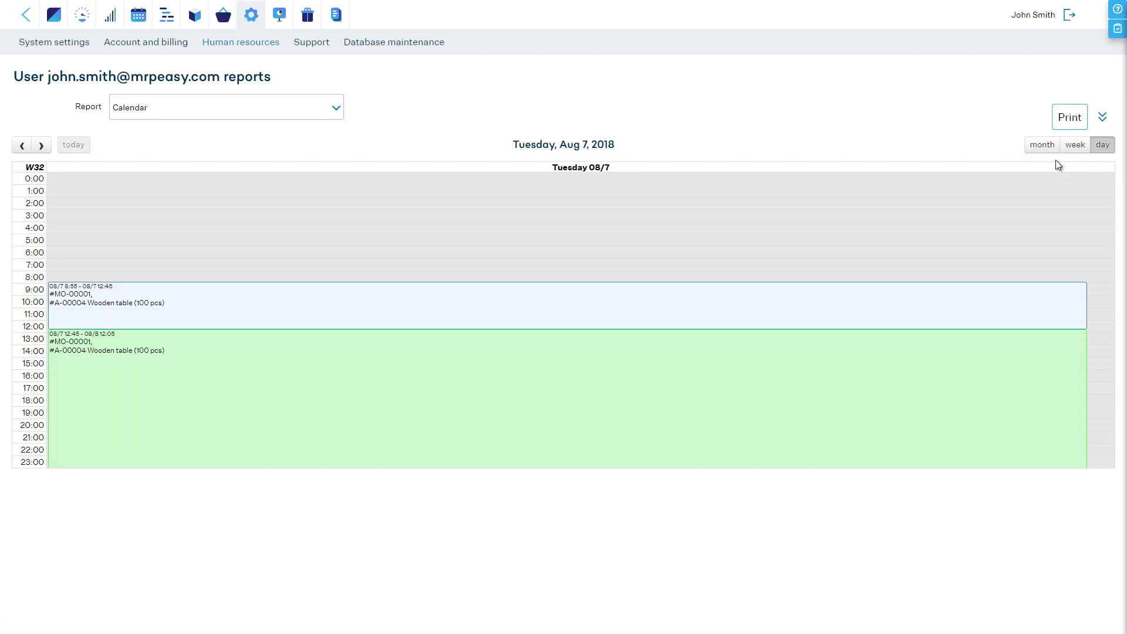
pyautogui.click(1069, 150)
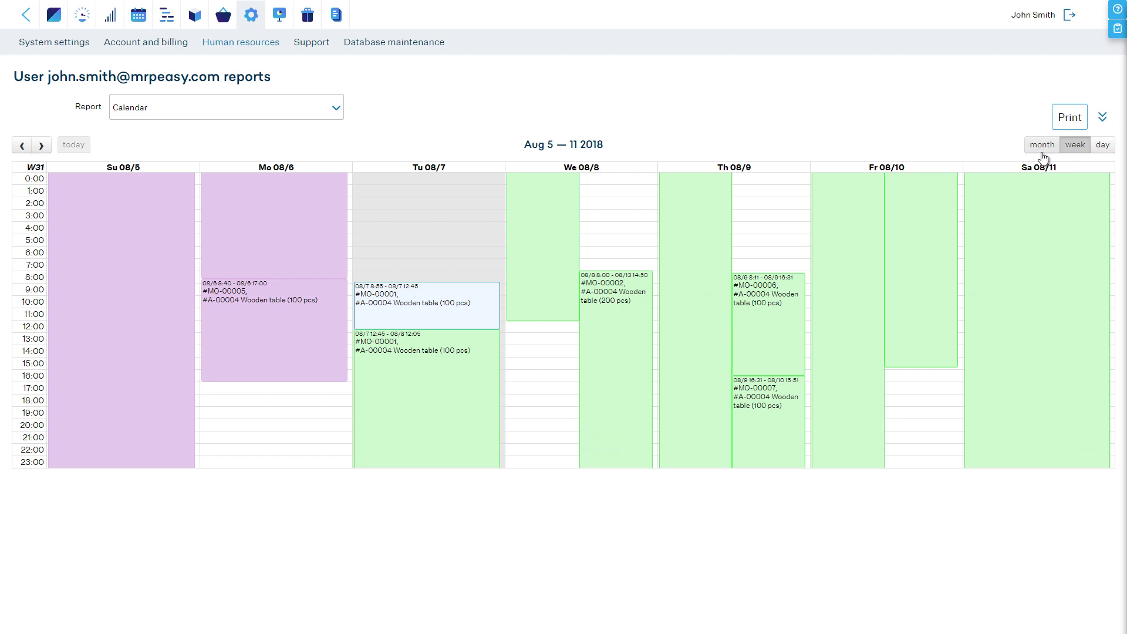
pyautogui.click(1042, 150)
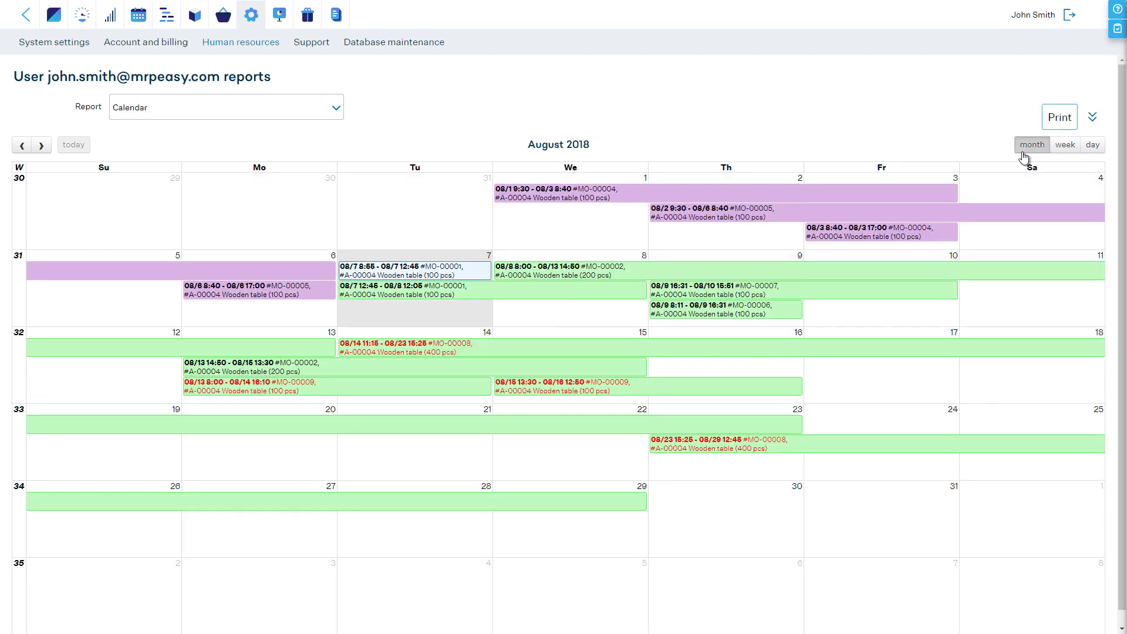
pyautogui.click(276, 110)
pyautogui.click(261, 137)
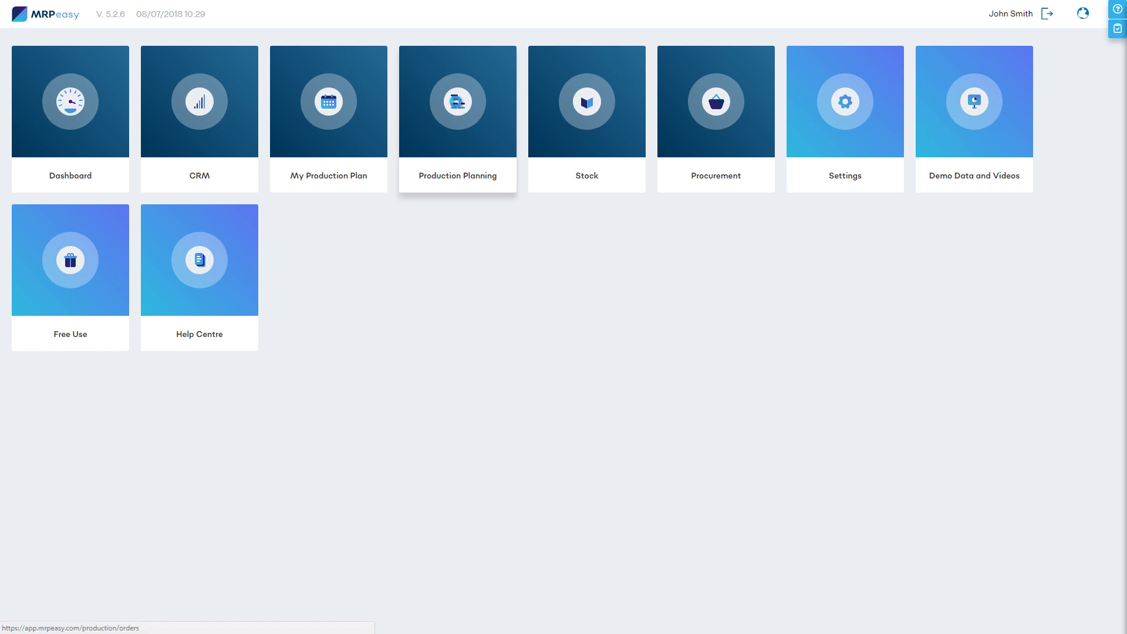
# Start a new manufacturing order with Wooden table as the product
pyautogui.click(456, 102)
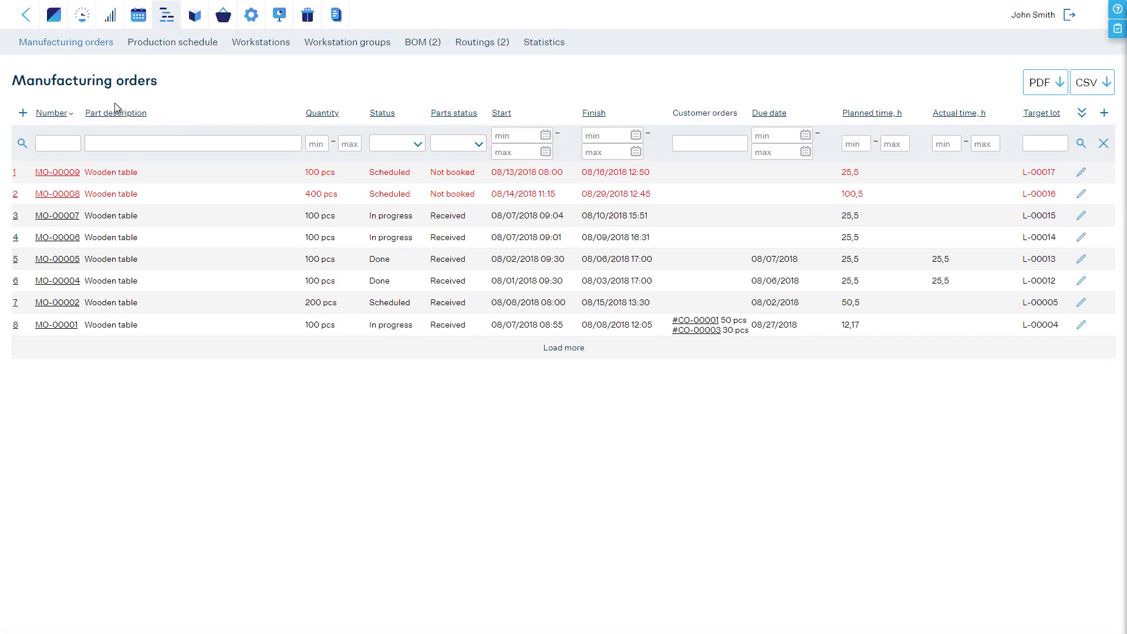
pyautogui.click(24, 112)
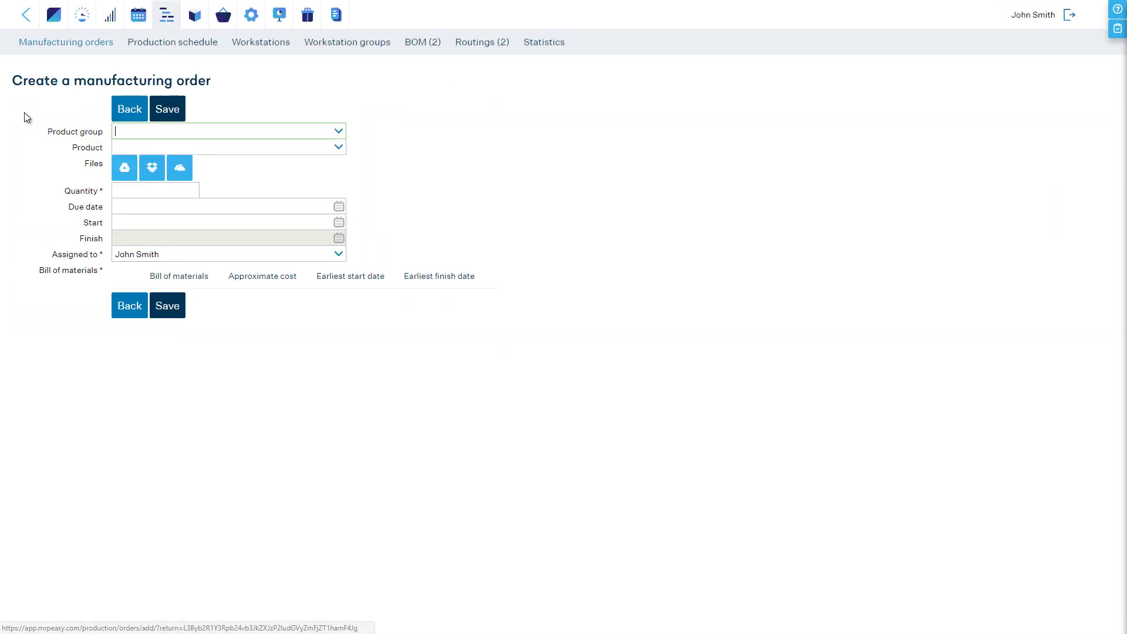
pyautogui.click(339, 148)
pyautogui.click(319, 175)
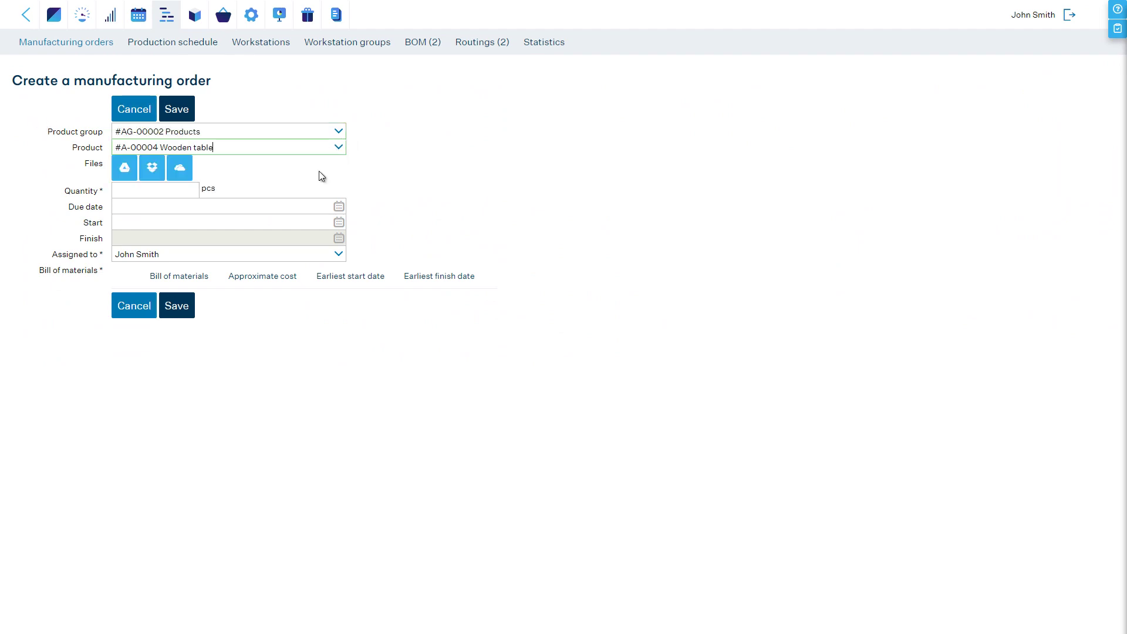
# Set the quantity to 100 pcs and choose the Wooden table BOM, rev B
pyautogui.click(162, 189)
pyautogui.write('100')
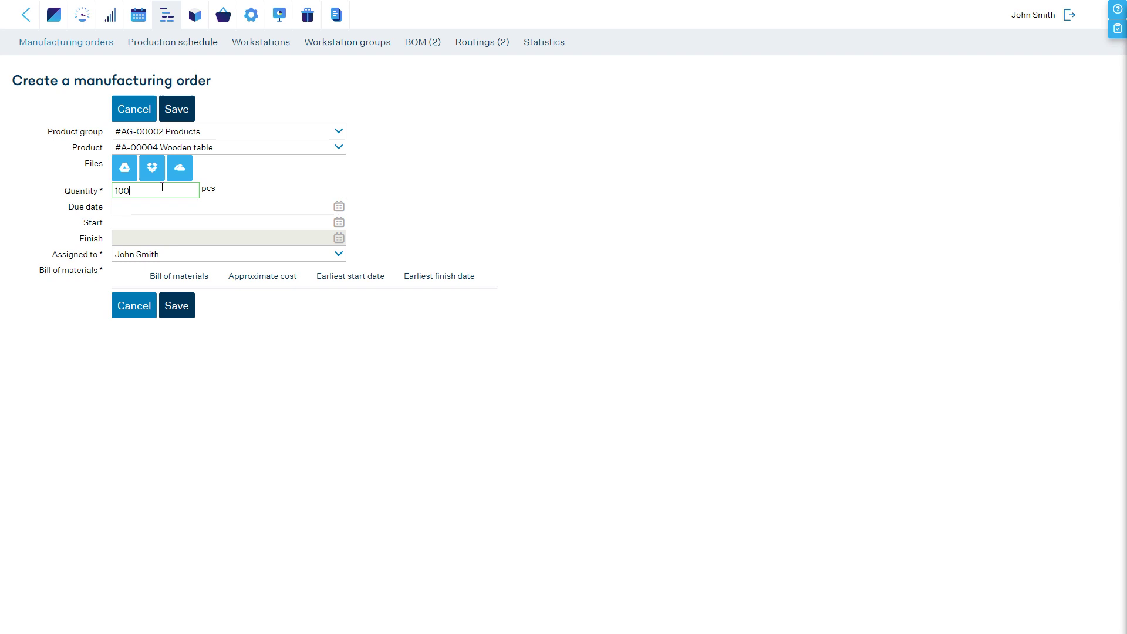
pyautogui.click(96, 278)
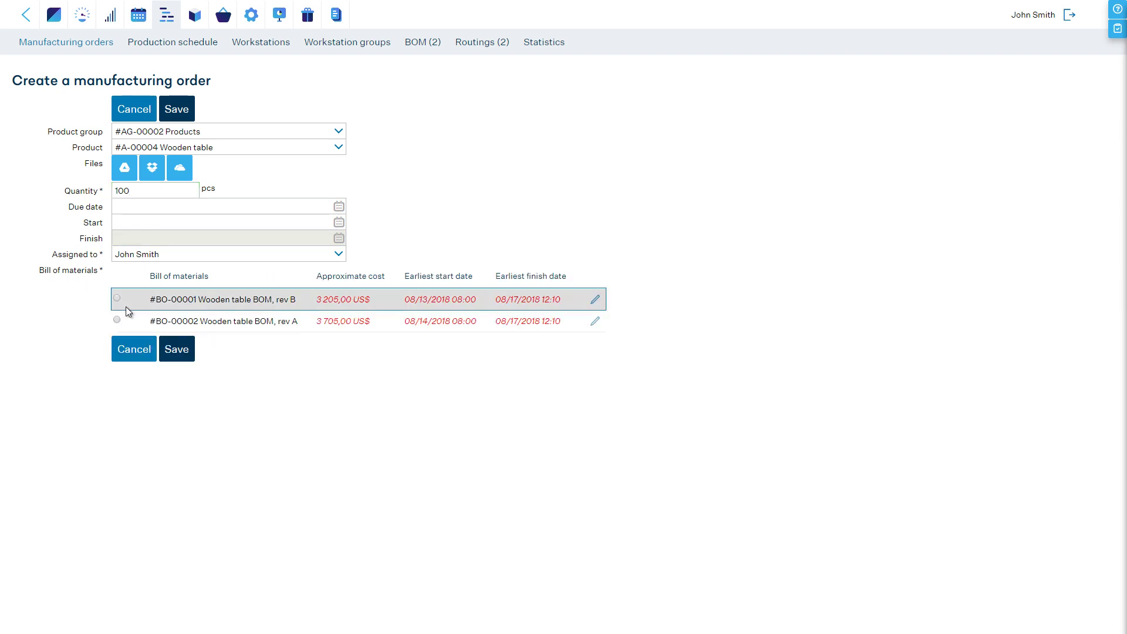
pyautogui.click(118, 301)
pyautogui.click(117, 299)
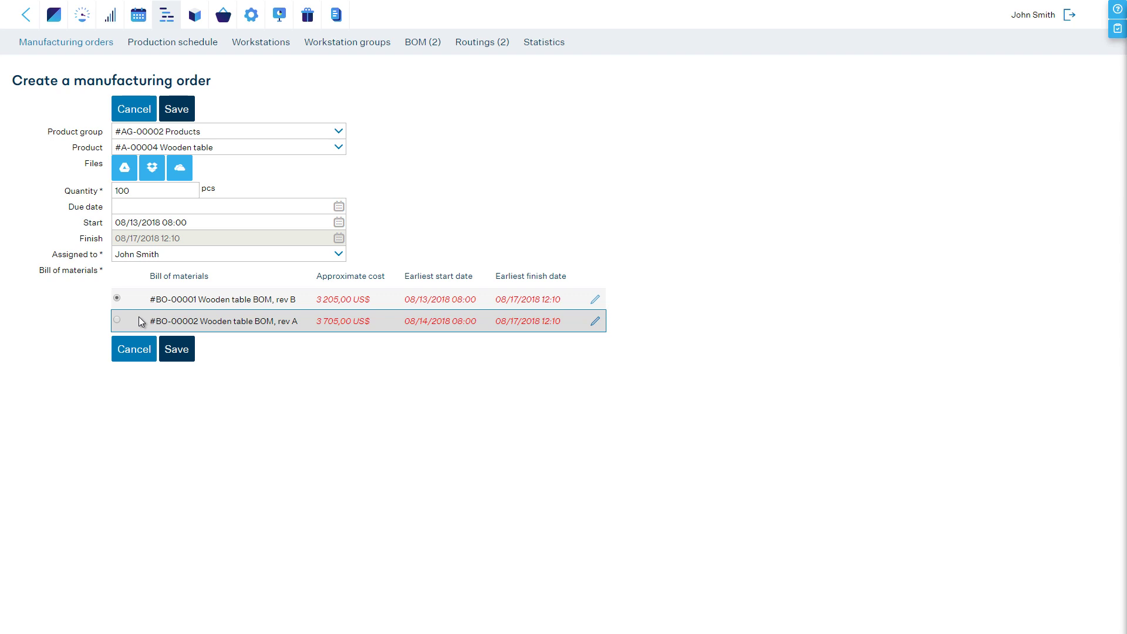
# Pick the 21st as the start date, then set the due date to August 28
pyautogui.click(202, 223)
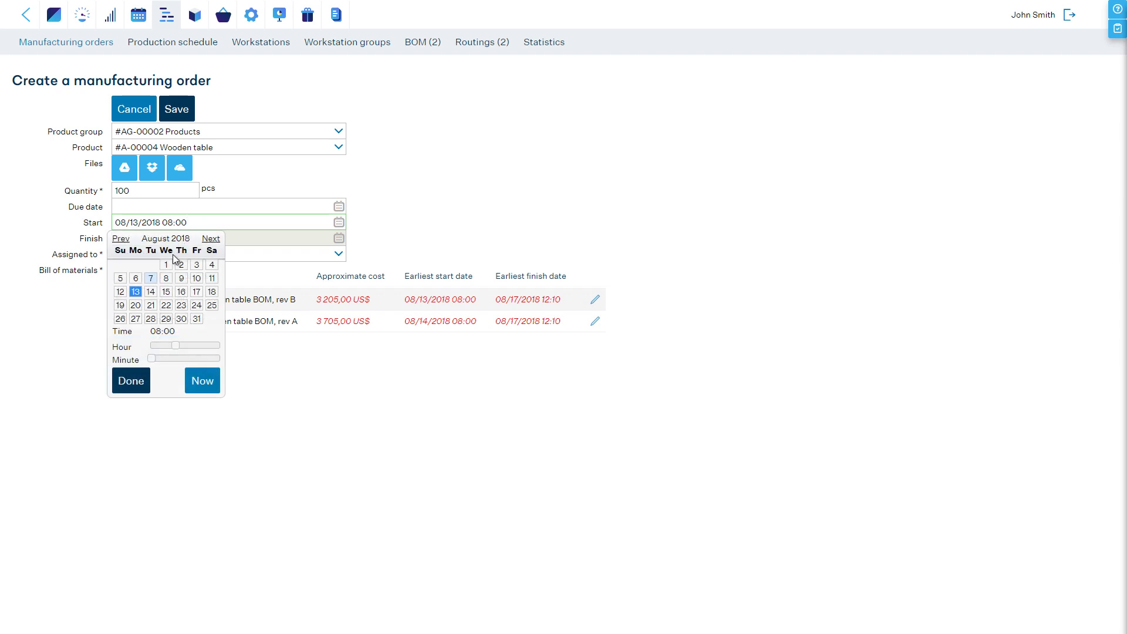
pyautogui.click(150, 305)
pyautogui.click(132, 382)
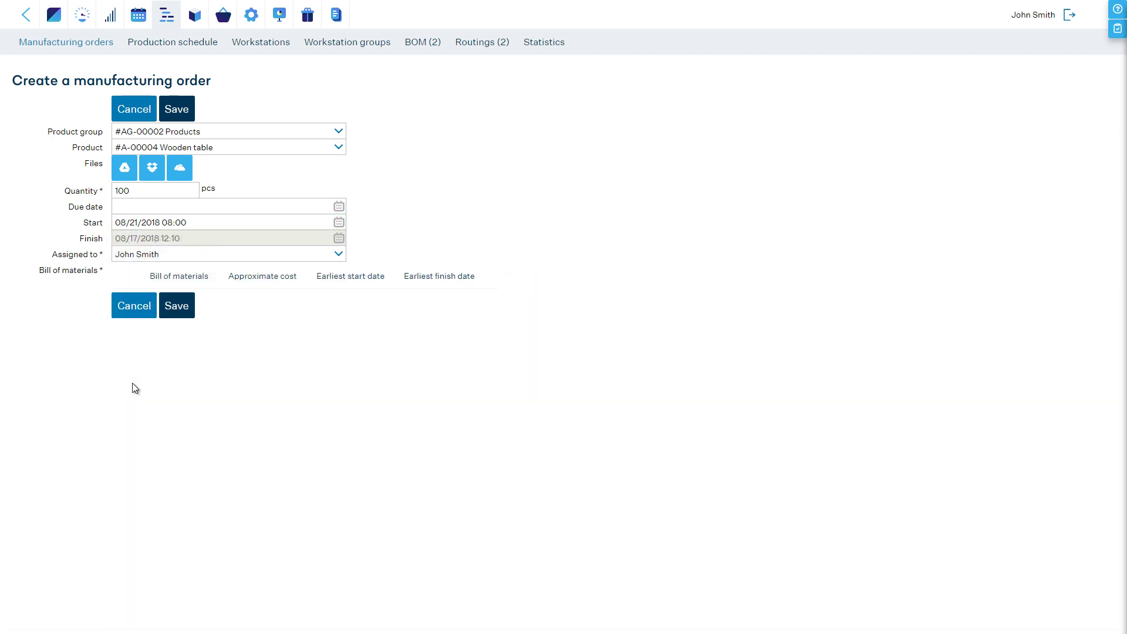
pyautogui.click(170, 209)
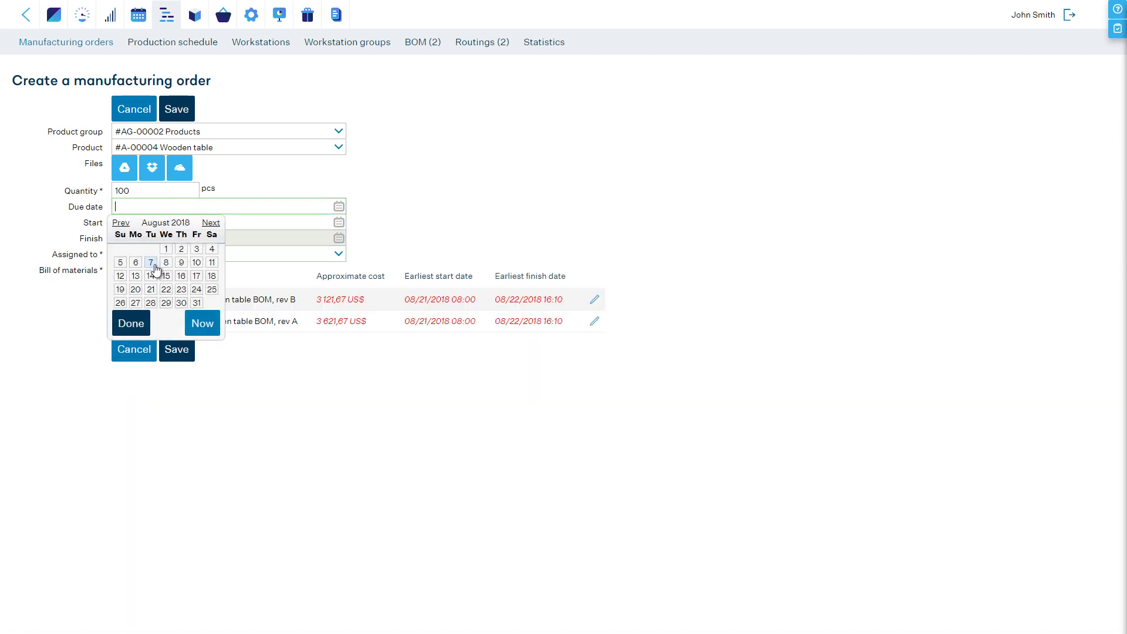
pyautogui.click(151, 303)
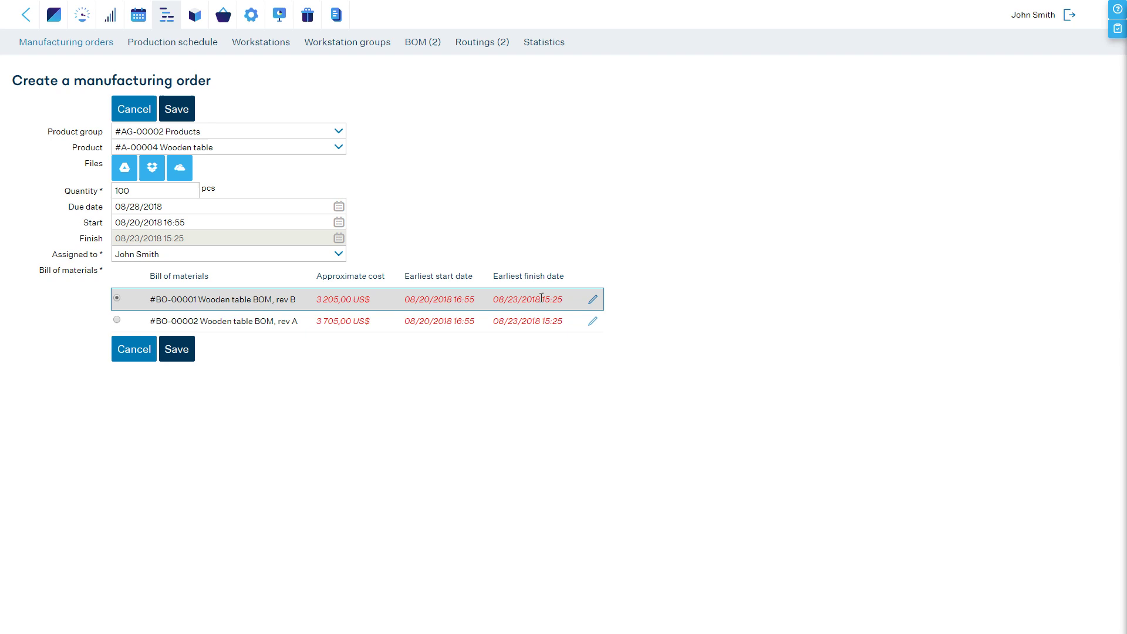
# Open BOM rev B's details and the worker choices for the Assembling operation
pyautogui.click(593, 299)
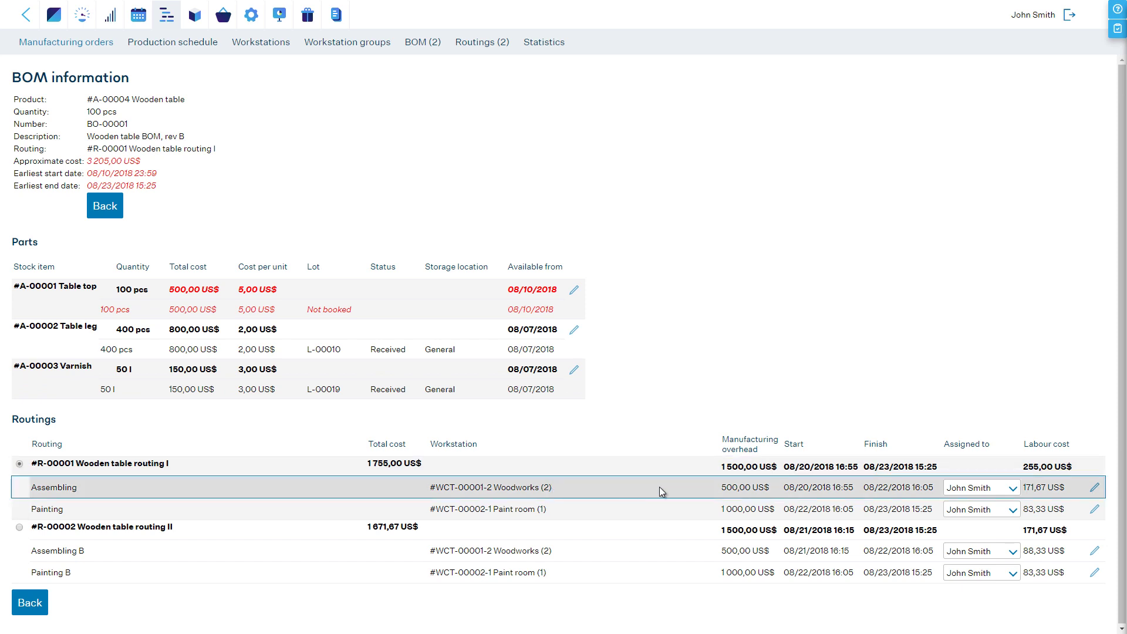
pyautogui.click(1013, 493)
# Assign Joe Worker to Assembling, then add Woodworks (1) with a worker as a second workstation
pyautogui.click(1011, 498)
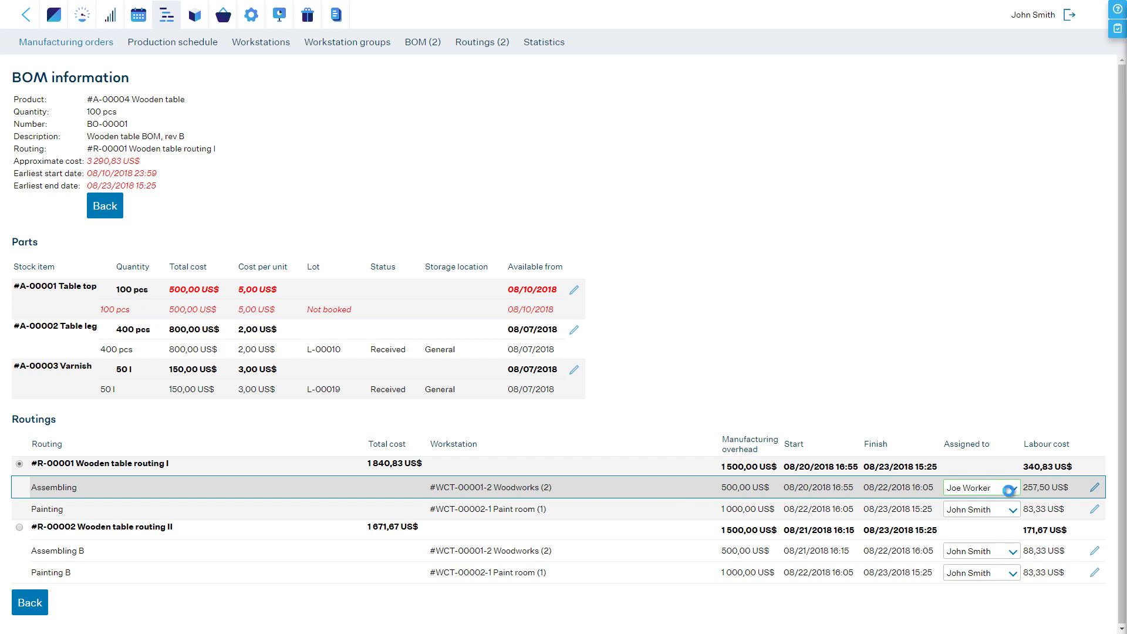
pyautogui.click(1094, 486)
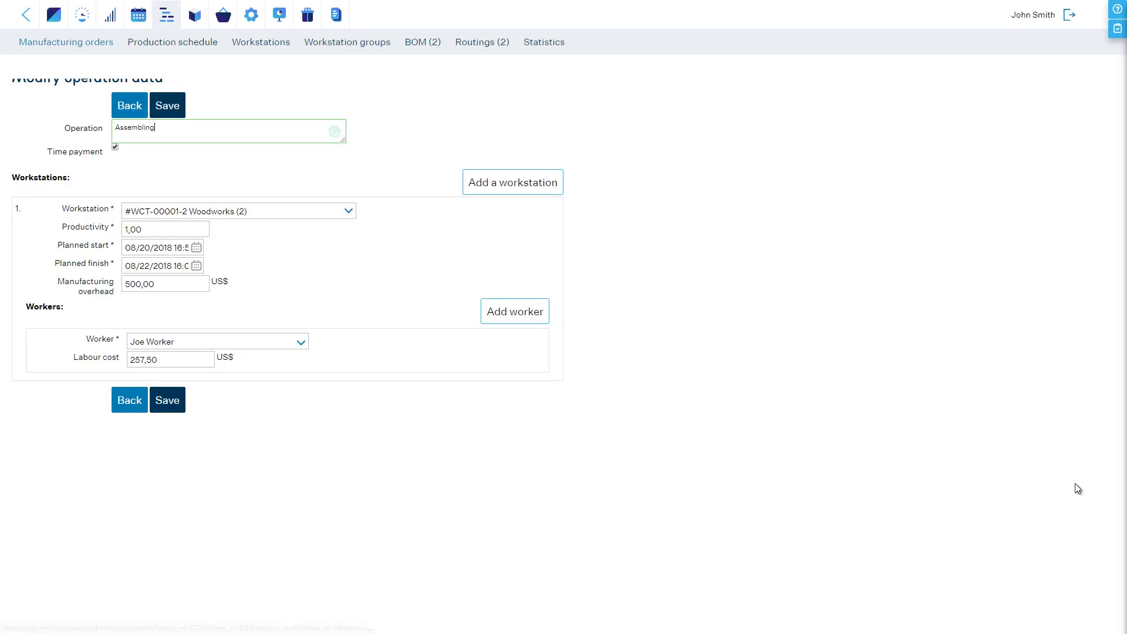
pyautogui.click(531, 186)
pyautogui.click(349, 405)
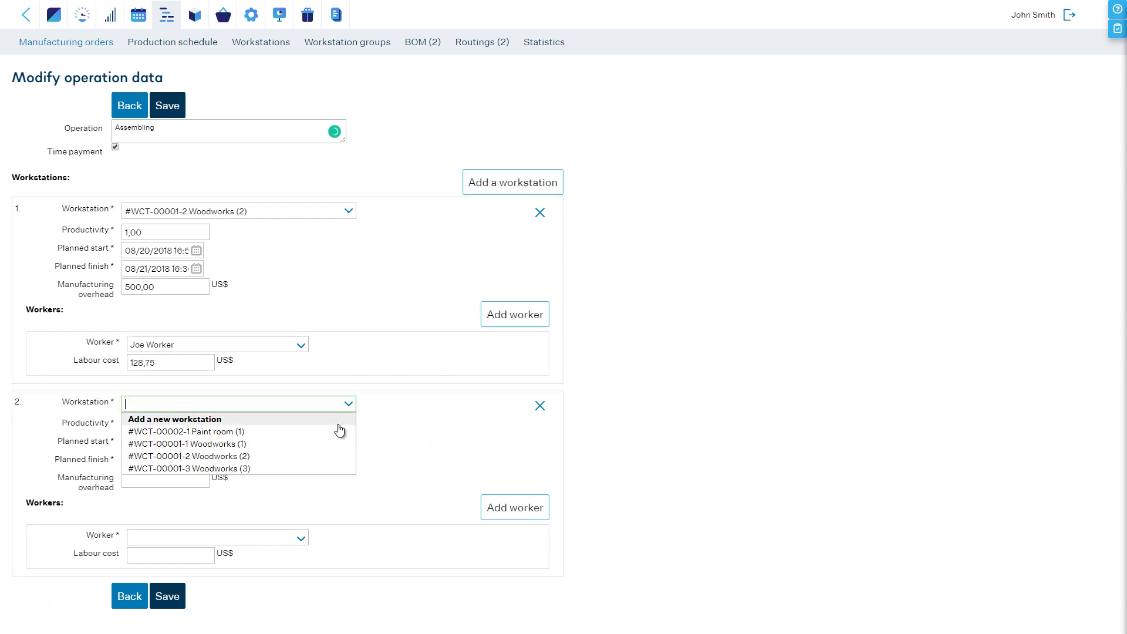
pyautogui.click(326, 443)
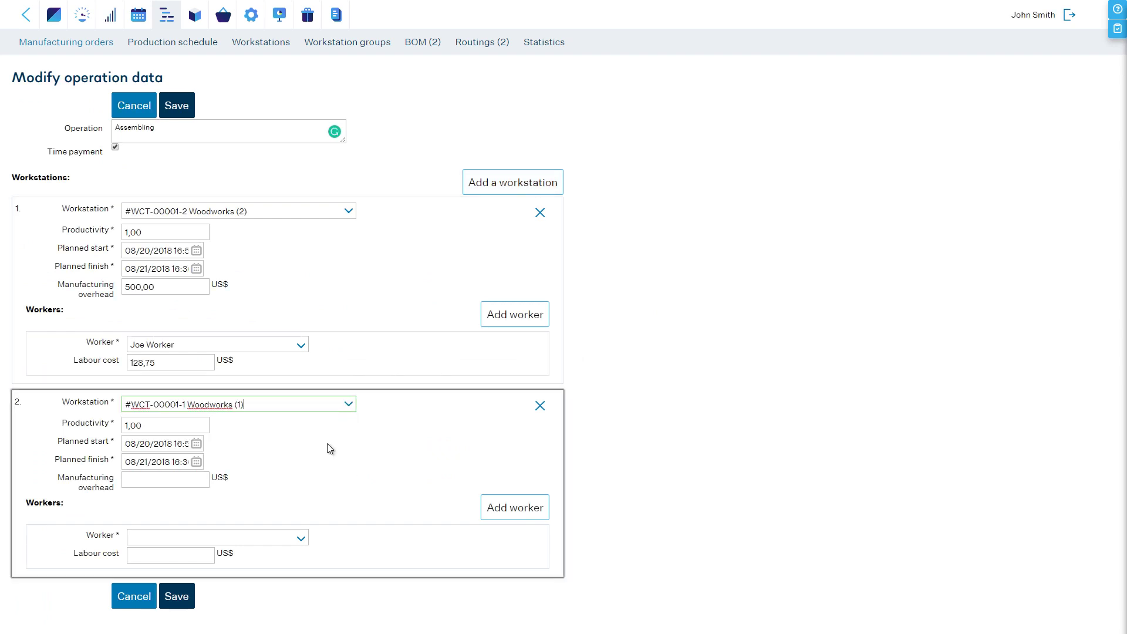
pyautogui.click(301, 539)
pyautogui.click(245, 572)
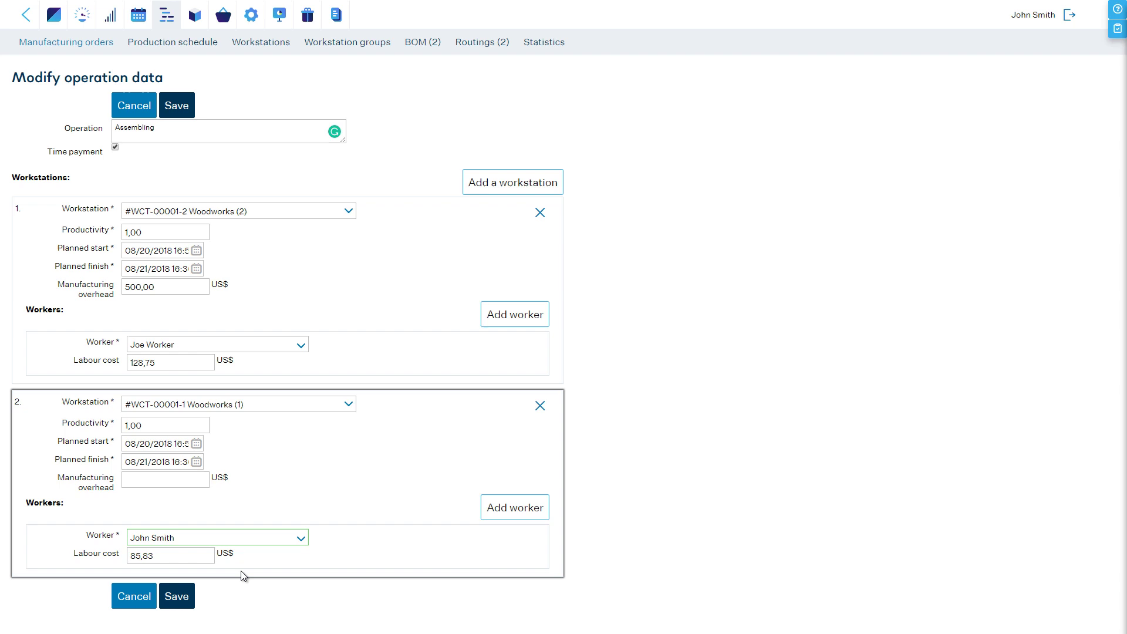
# Discard the operation edits, keep routing I, and save the Wooden table order as MO-00010
pyautogui.click(150, 598)
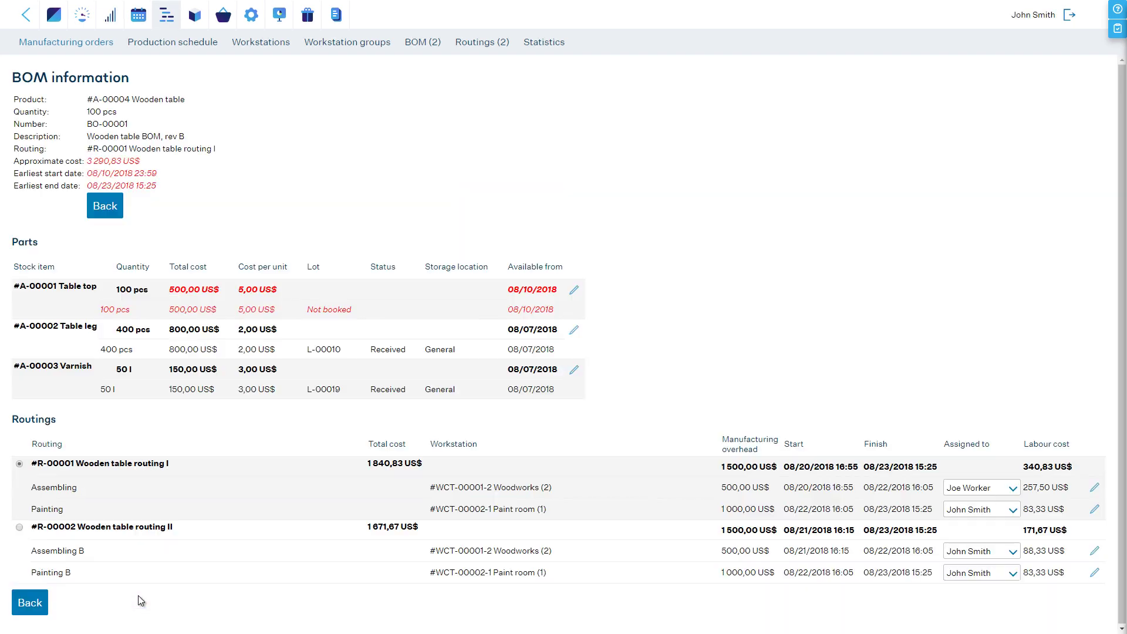
pyautogui.click(127, 531)
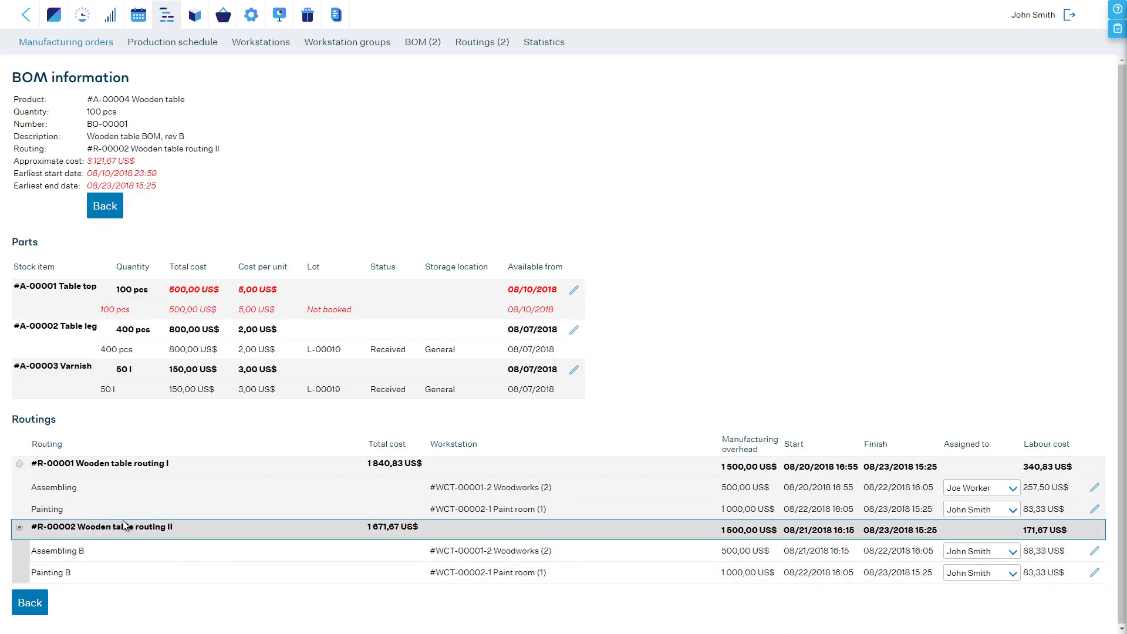
pyautogui.click(119, 463)
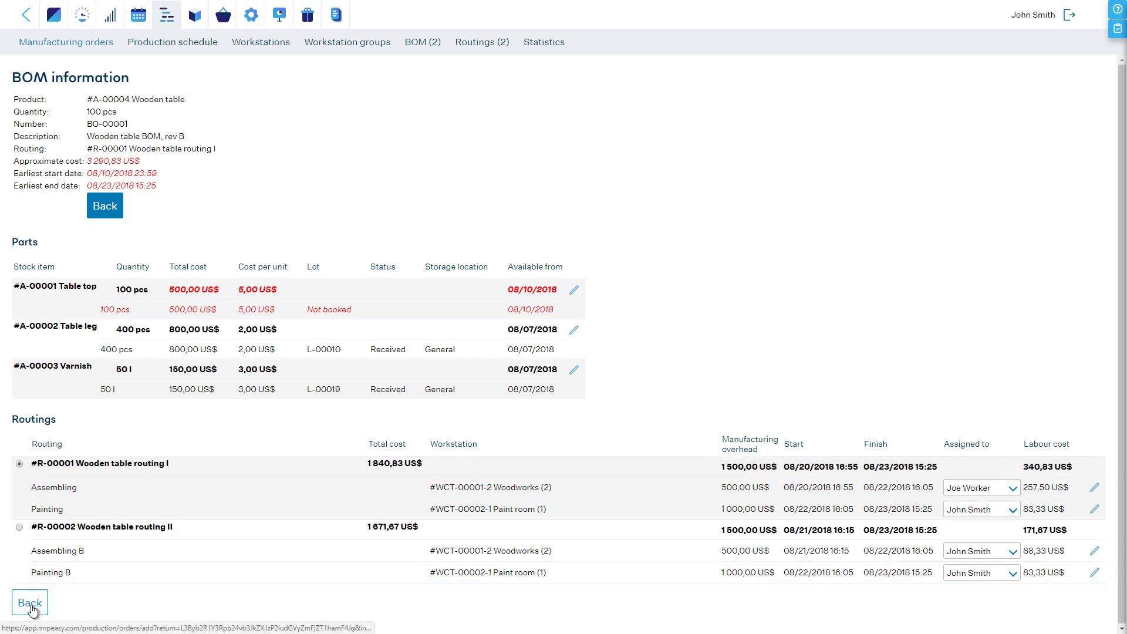
pyautogui.click(31, 605)
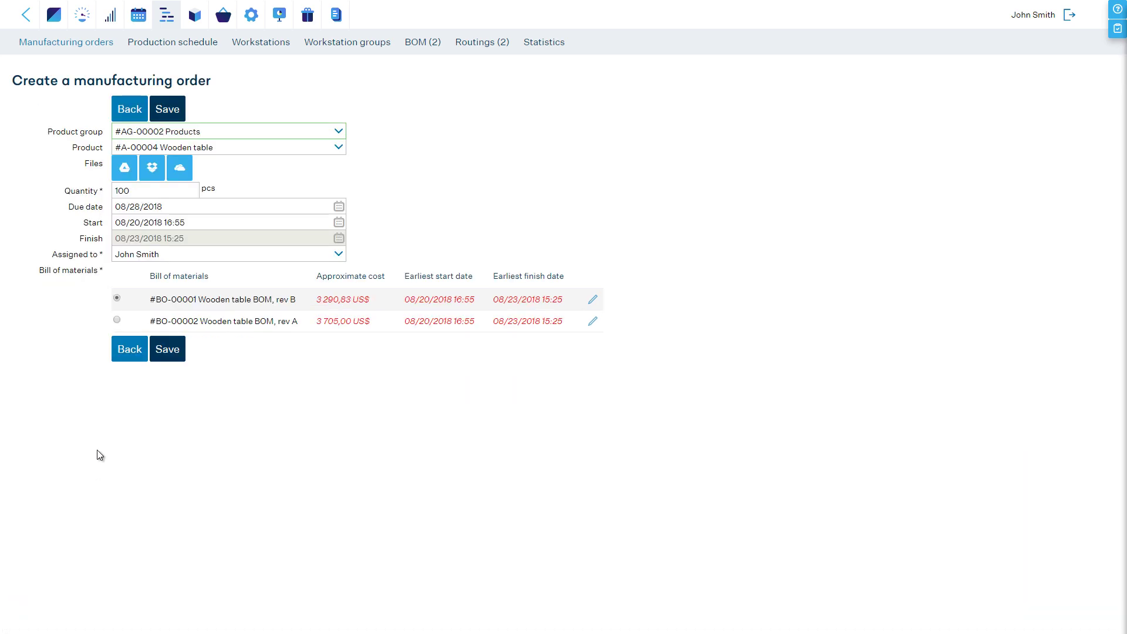
pyautogui.click(175, 352)
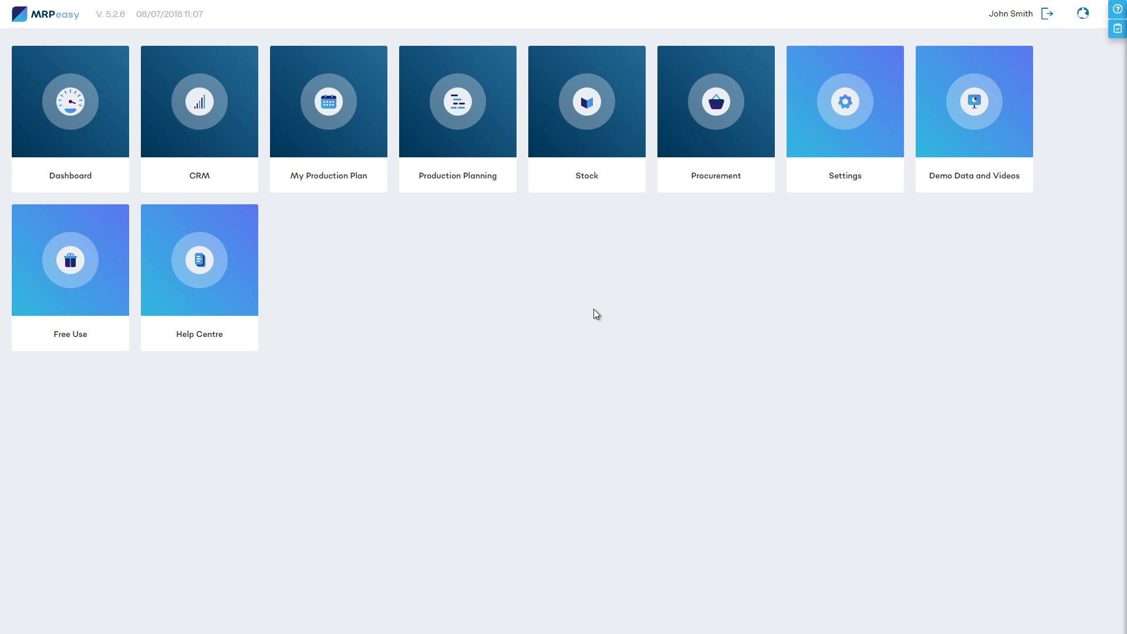
# Open Stock's Critical on-hand list, showing Wooden table A-00007 at 0 of 50 pcs
pyautogui.click(597, 124)
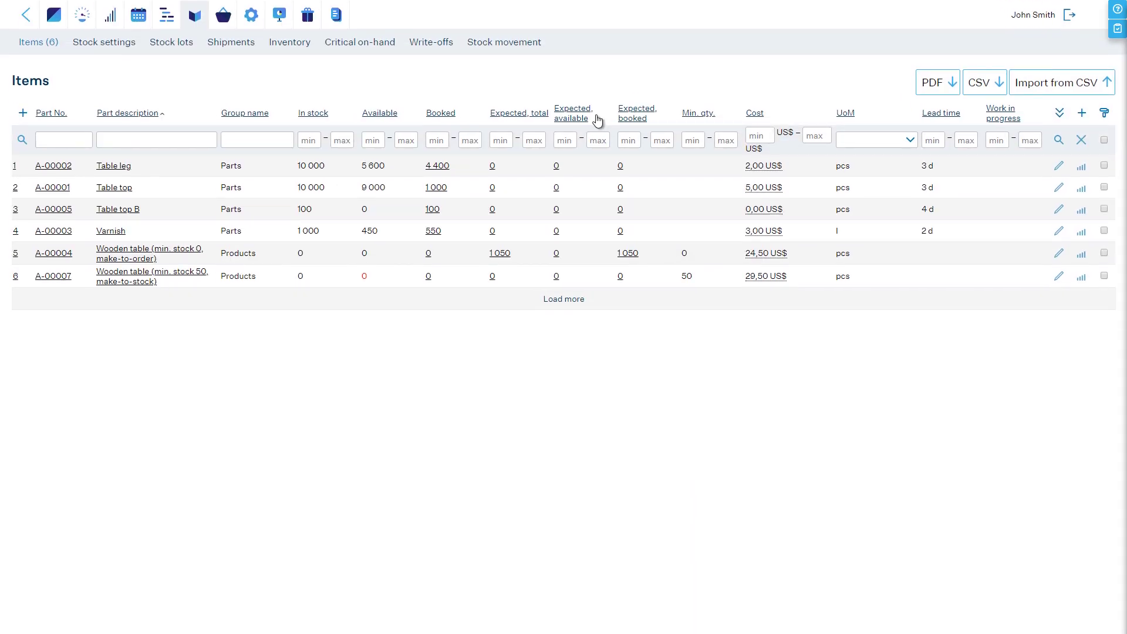
pyautogui.click(358, 43)
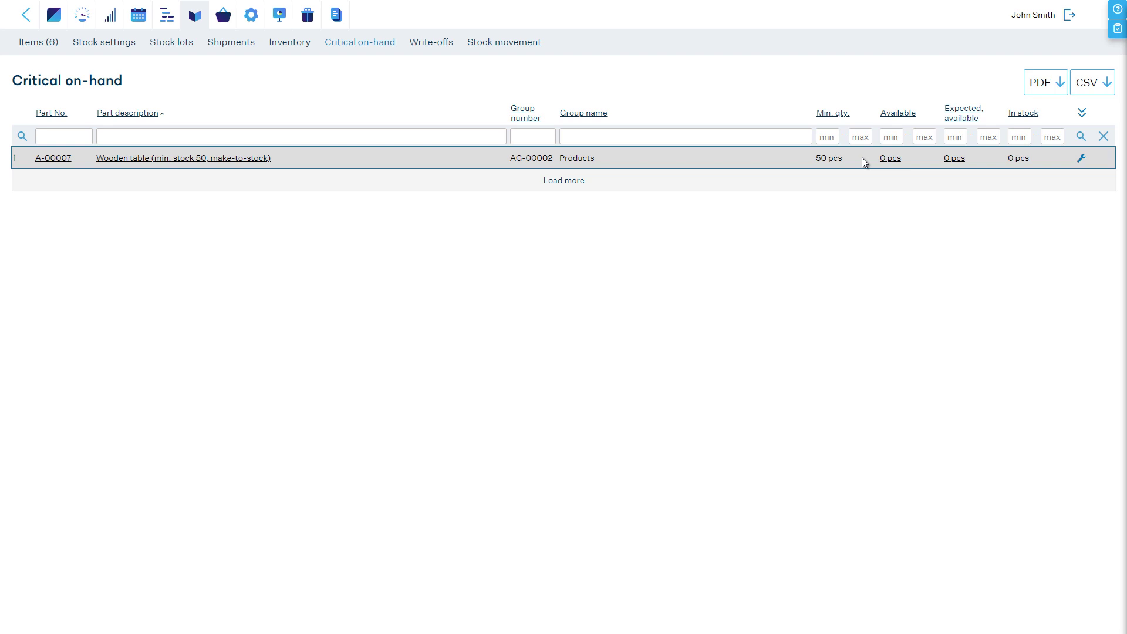
# Book all items for Furniture Alley's order CO-00005, then recheck Critical on-hand for Wooden table A-00004
pyautogui.click(111, 11)
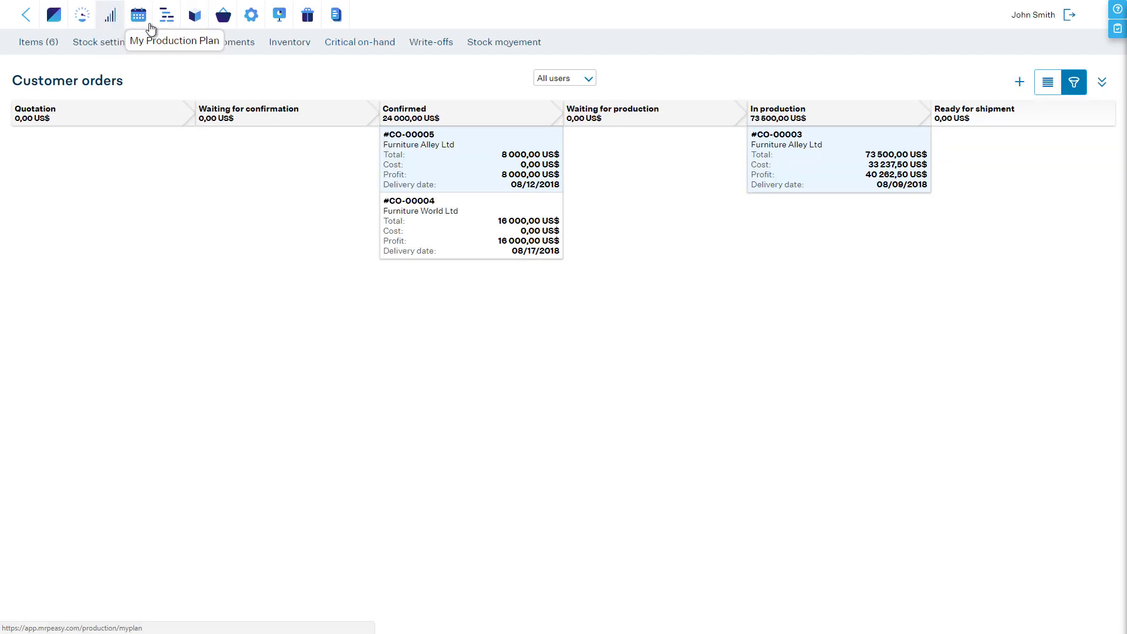
pyautogui.click(478, 160)
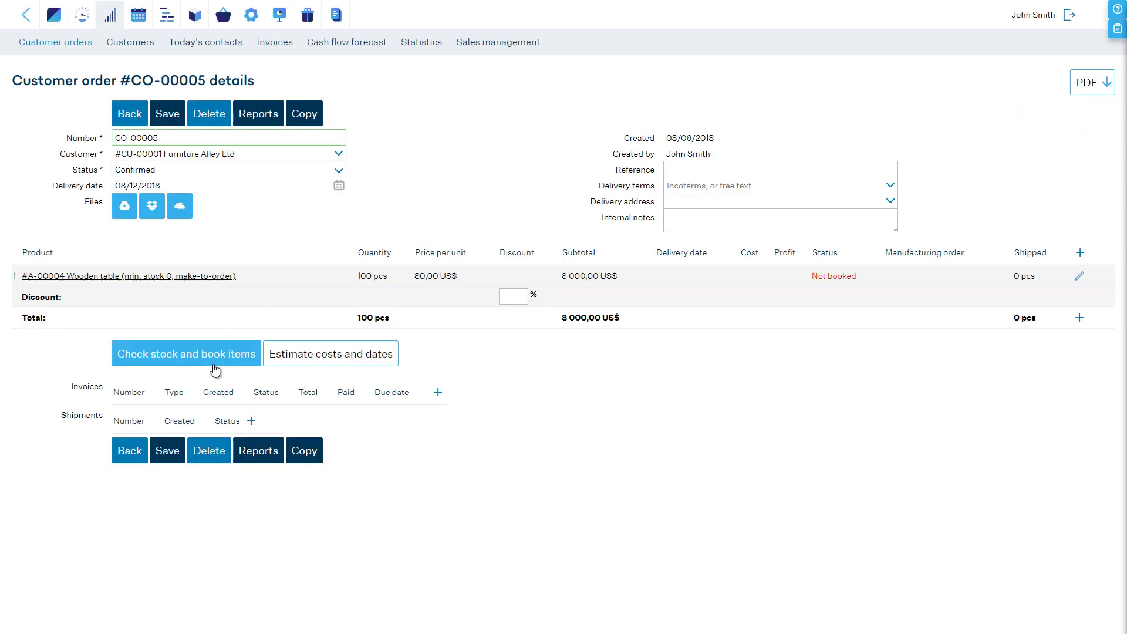
pyautogui.click(216, 356)
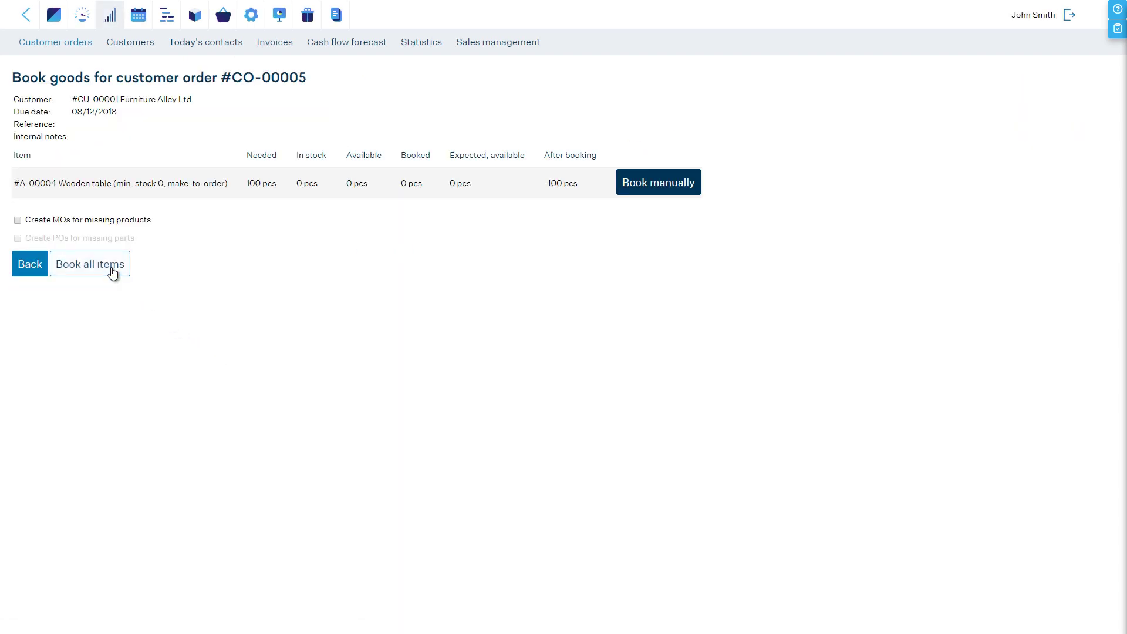
pyautogui.click(113, 271)
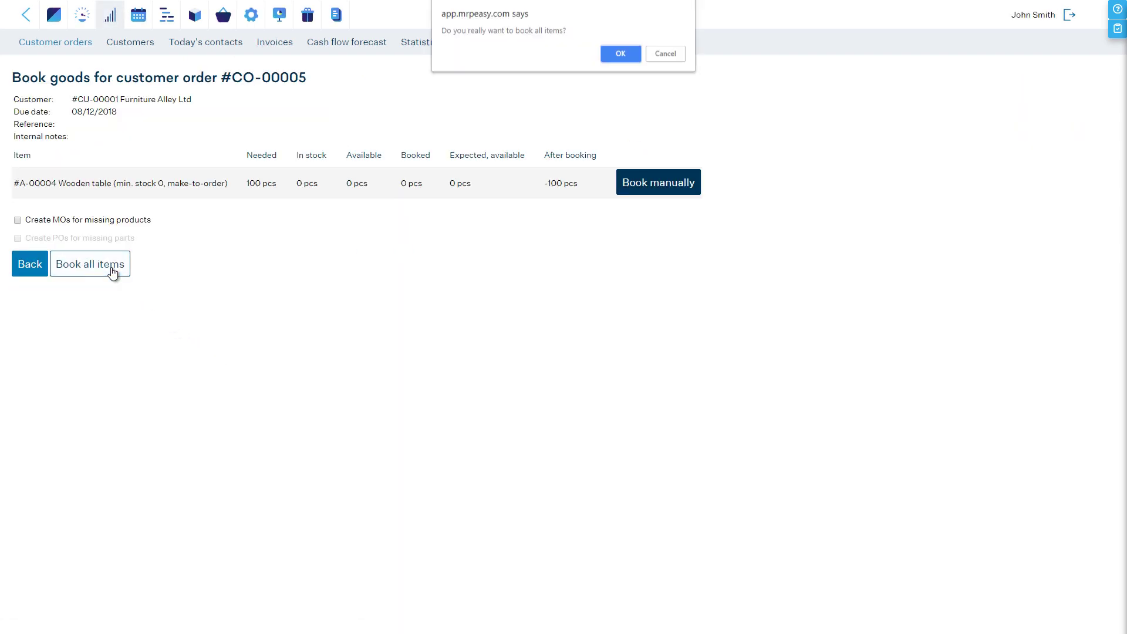
pyautogui.click(619, 56)
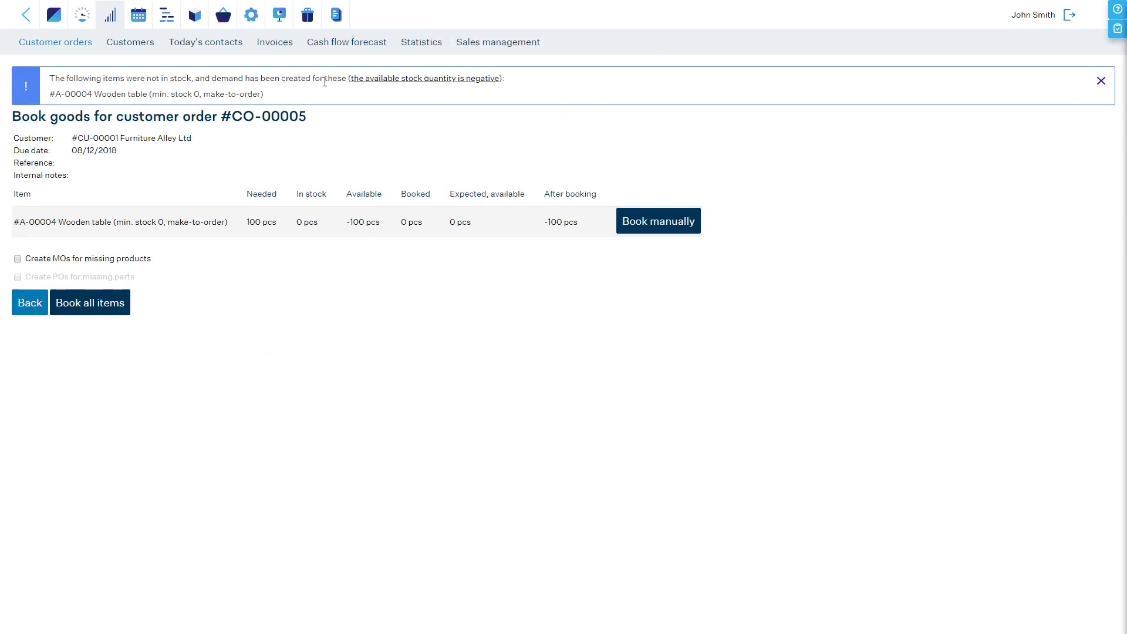
pyautogui.click(194, 15)
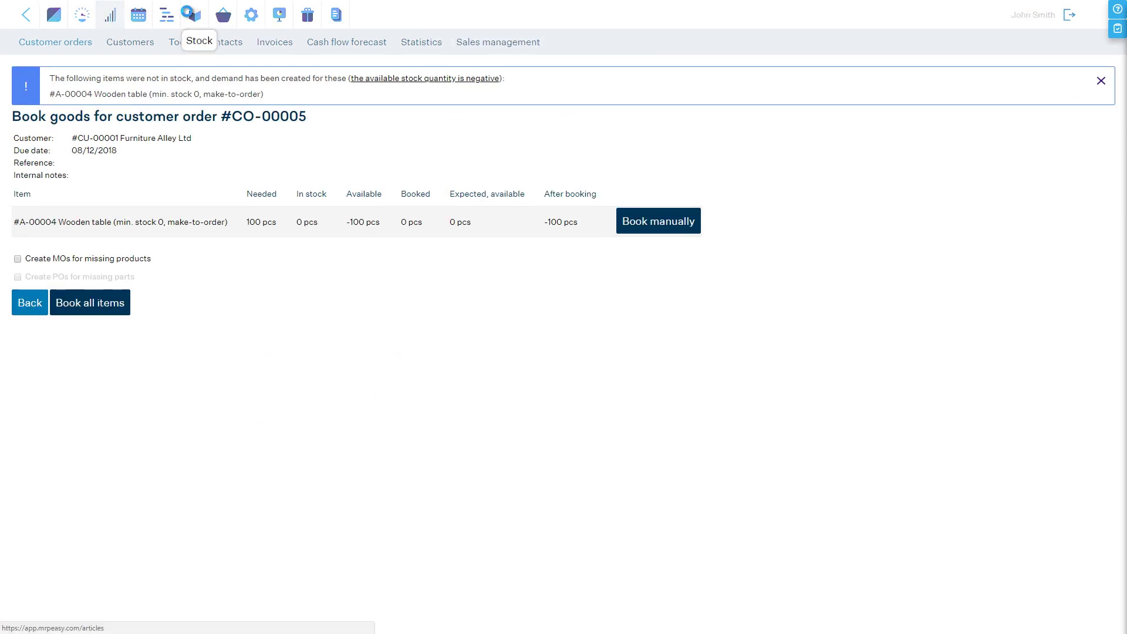
pyautogui.click(357, 42)
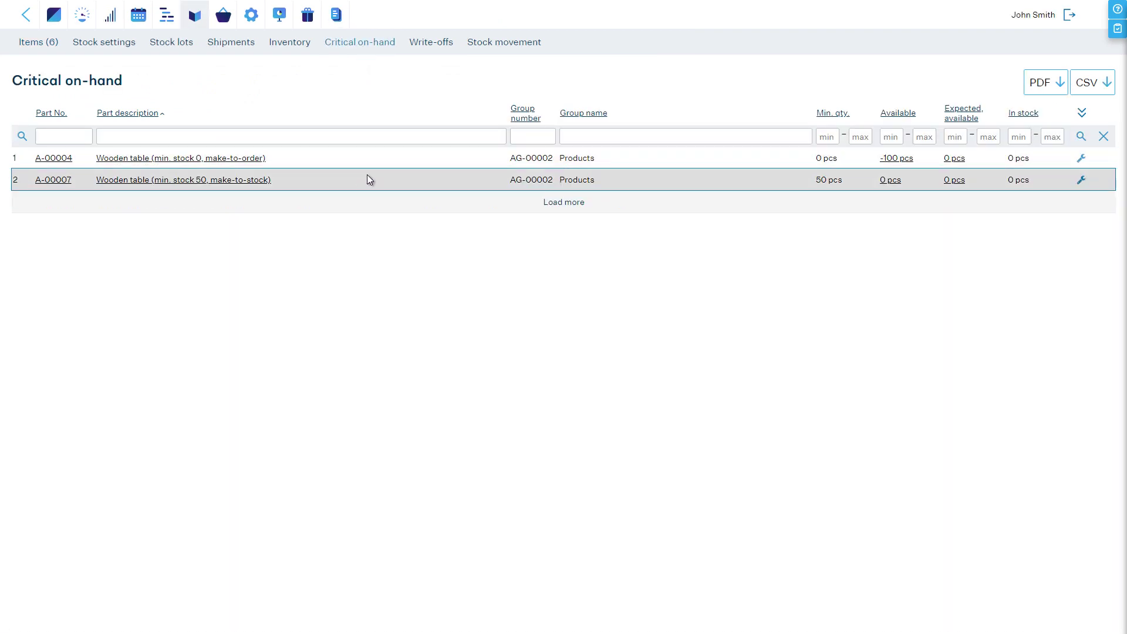
# From the critical on-hand list, create and save manufacturing orders, including 50 Wooden tables A-00007
pyautogui.click(1082, 160)
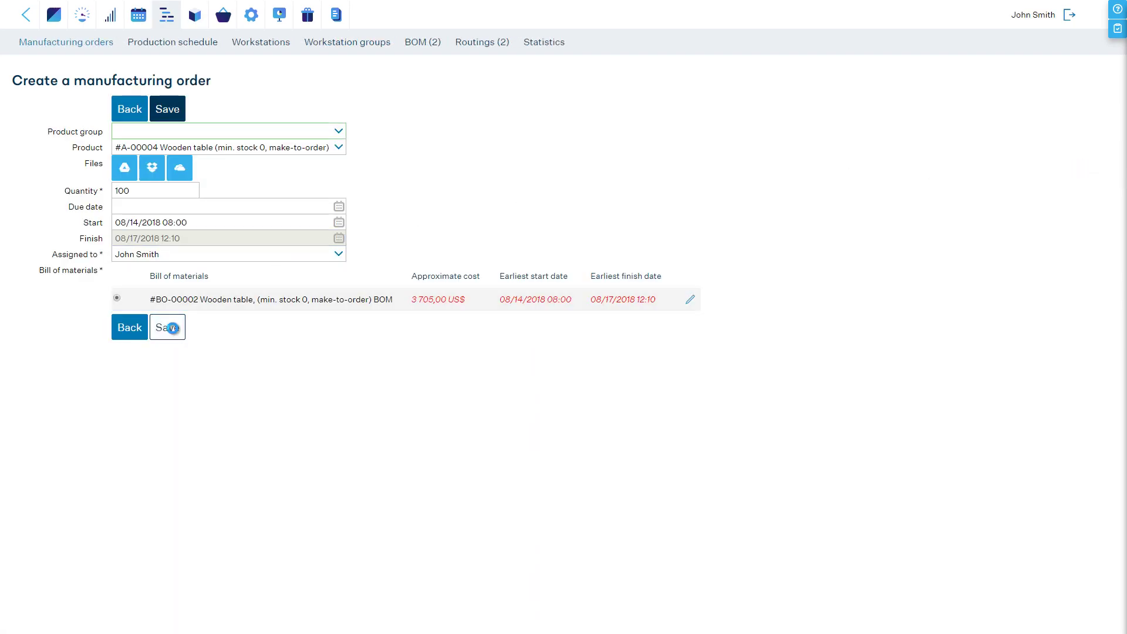
pyautogui.click(165, 327)
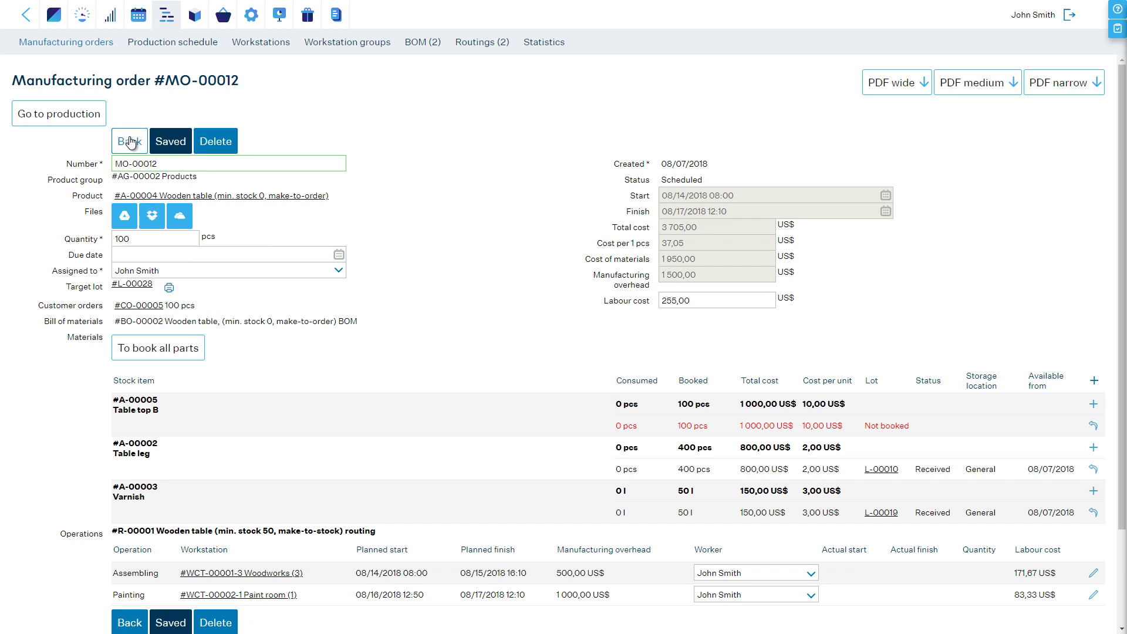
pyautogui.click(129, 141)
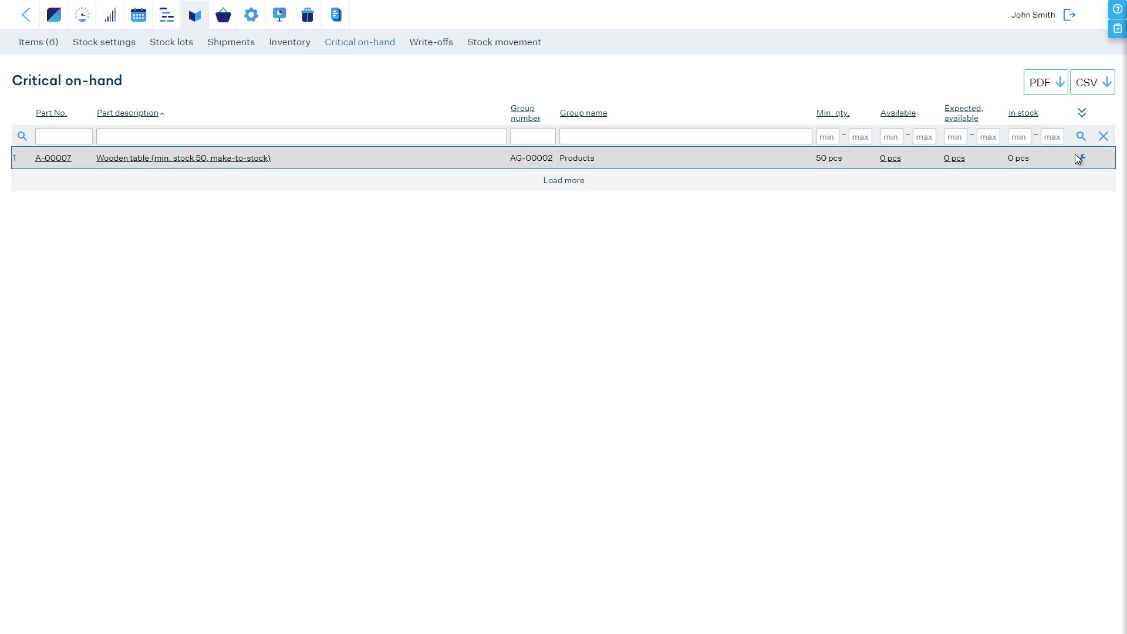
pyautogui.click(1079, 156)
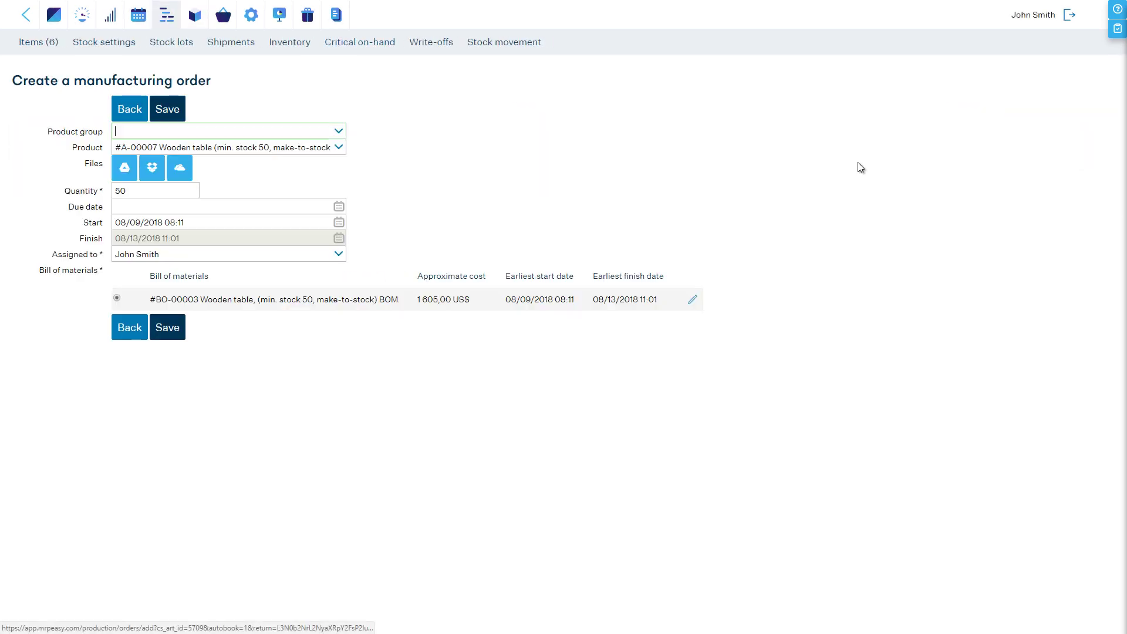
pyautogui.click(168, 328)
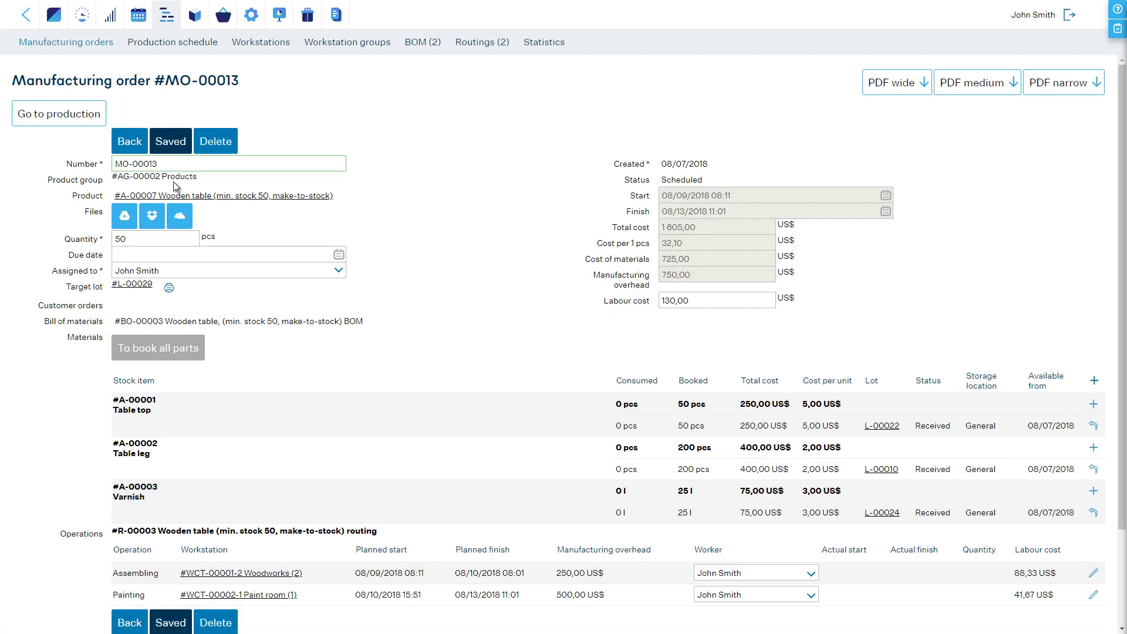
# Open customer order CO-00004 from the CRM pipeline and check stock to book its items
pyautogui.click(135, 146)
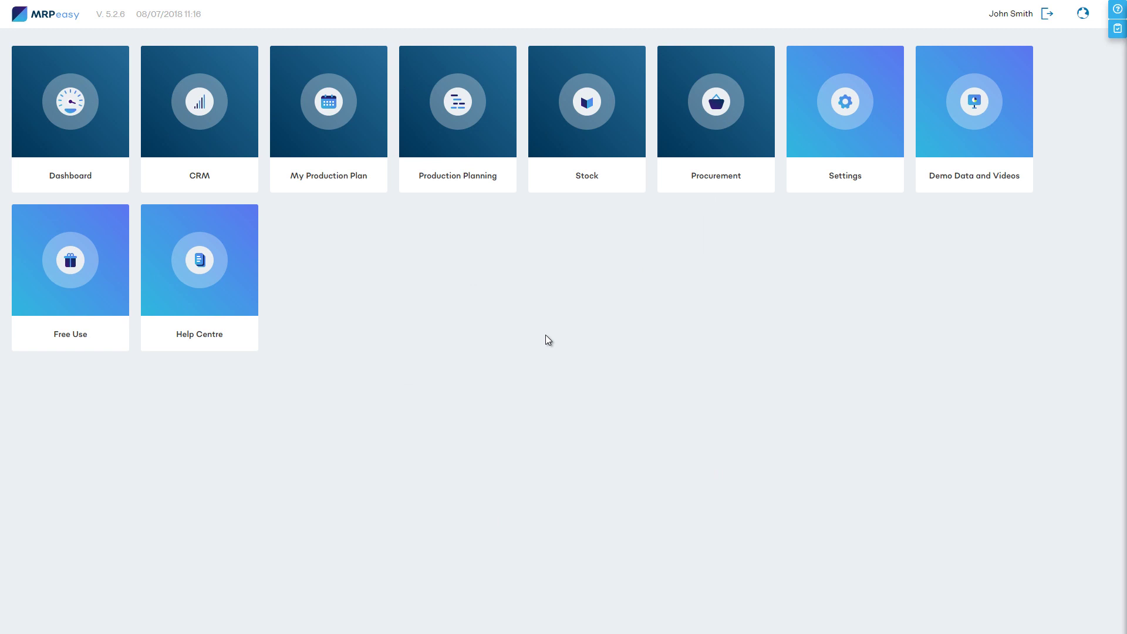
pyautogui.click(190, 96)
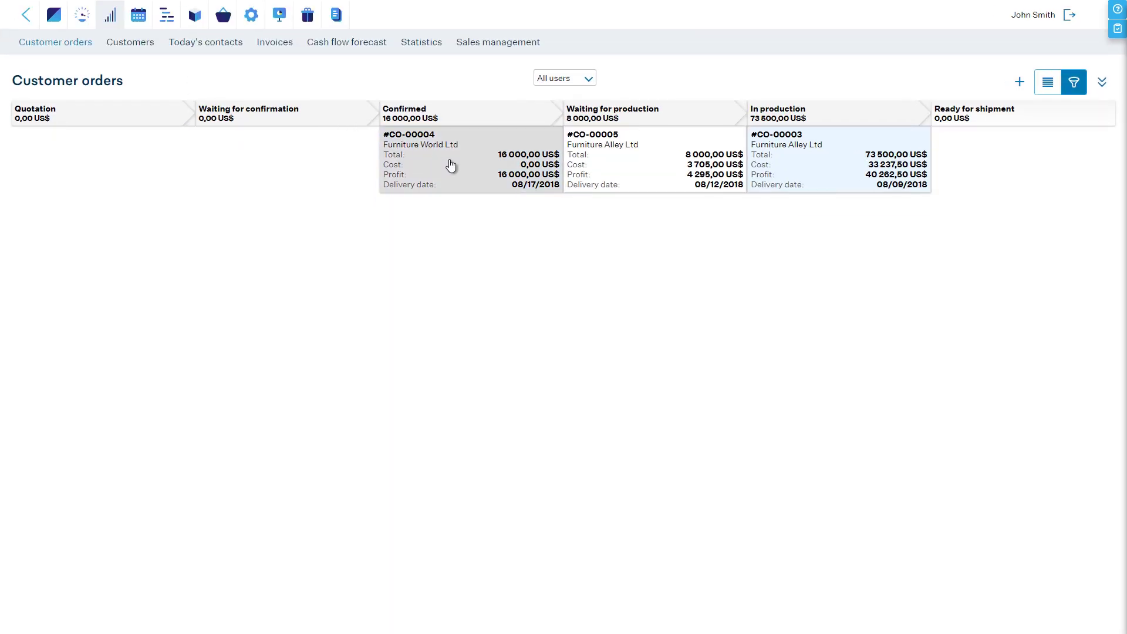
pyautogui.click(450, 165)
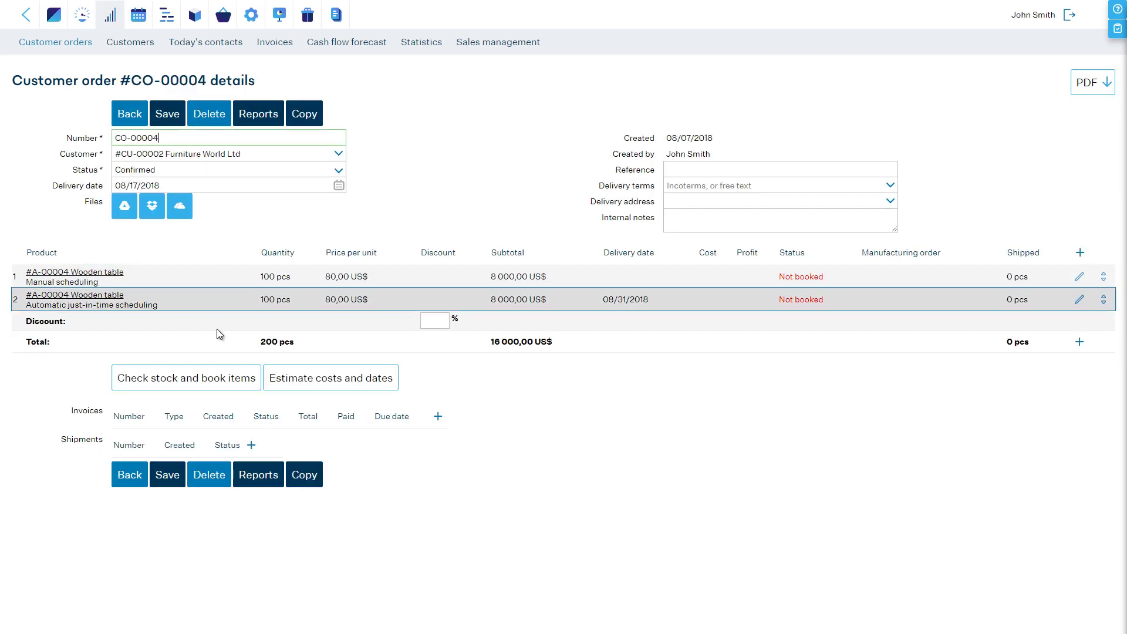
pyautogui.click(195, 378)
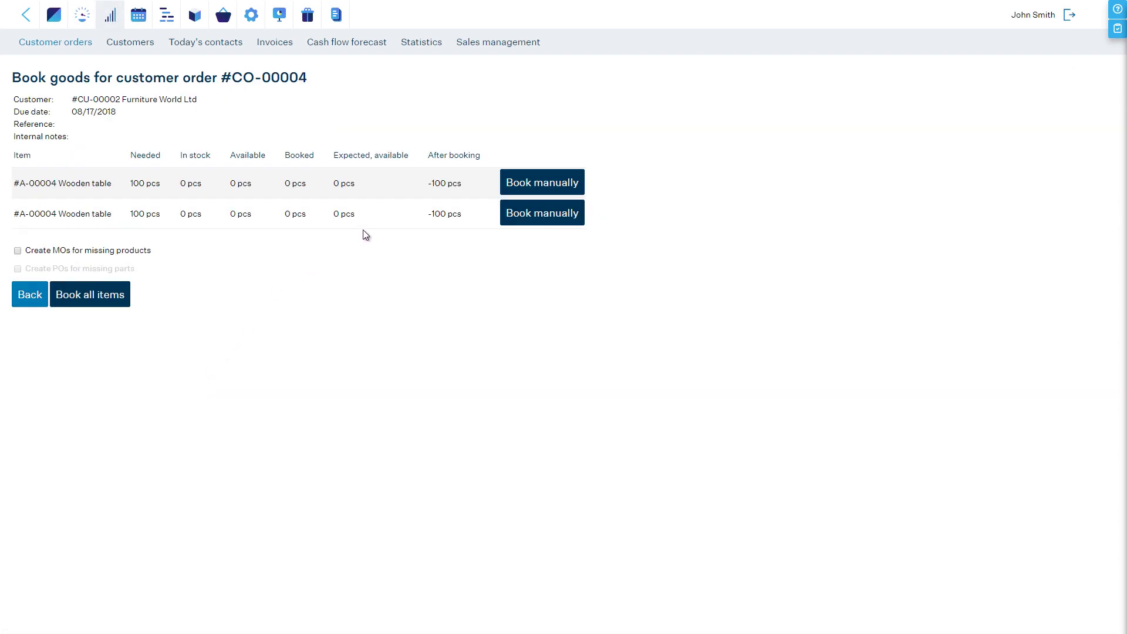
# For row 1, create a manufacturing order and book 100 Wooden tables from lot L-00029
pyautogui.click(542, 183)
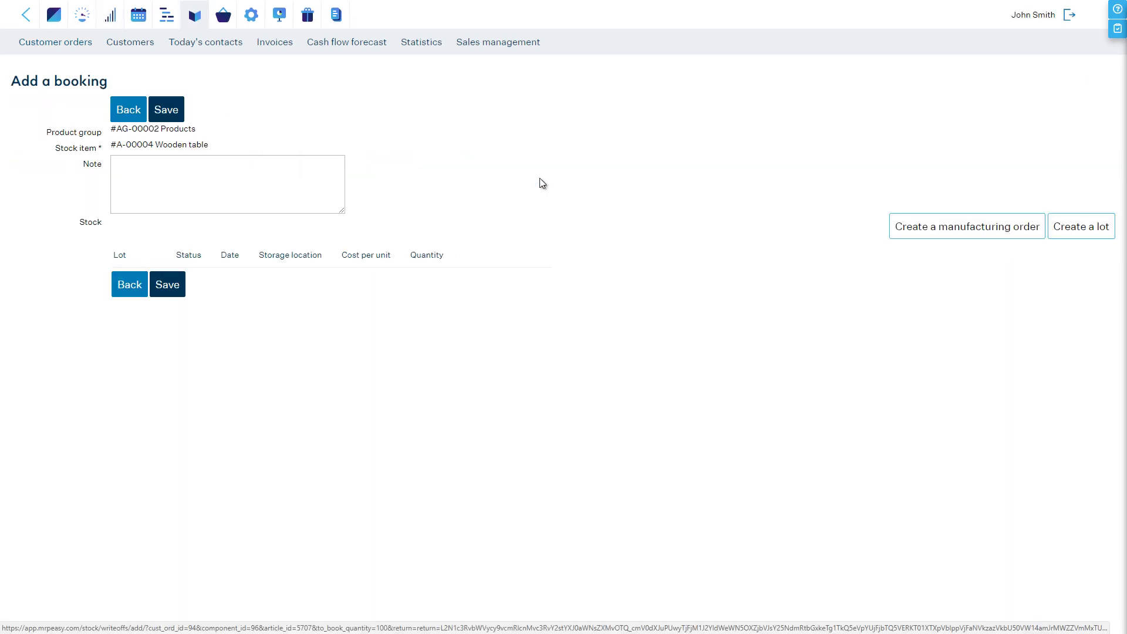
pyautogui.click(935, 227)
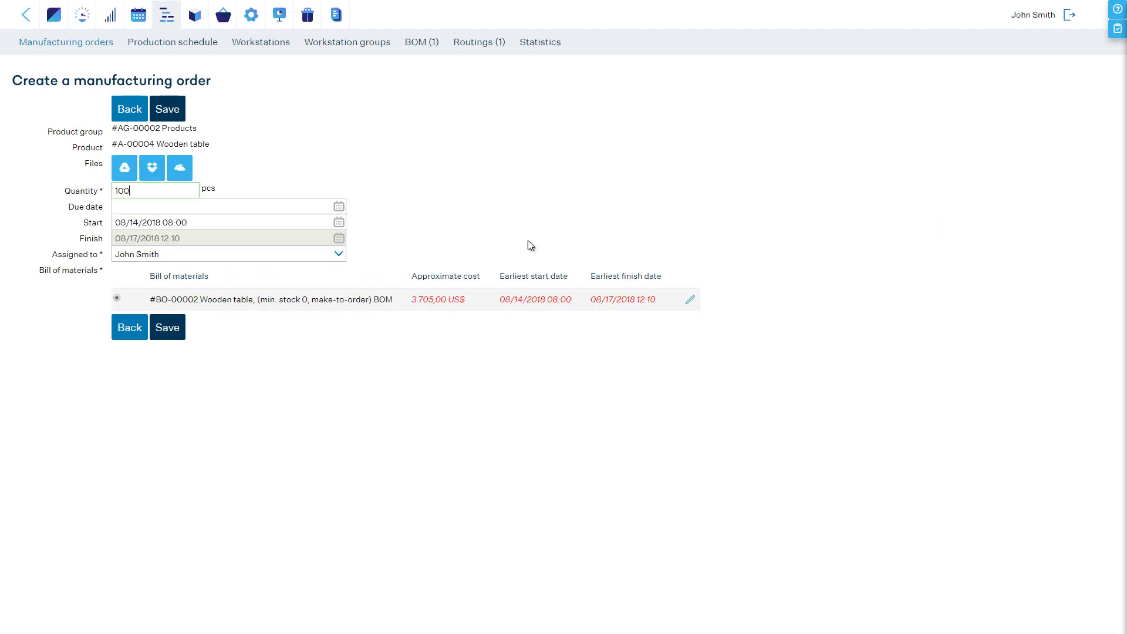
pyautogui.click(164, 325)
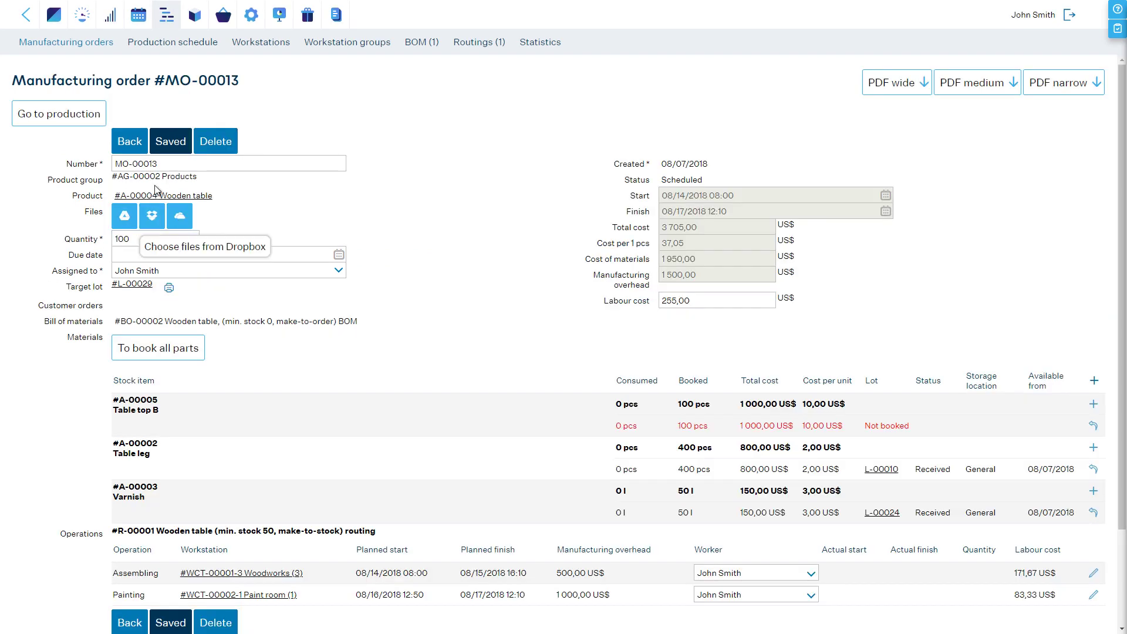
pyautogui.click(532, 274)
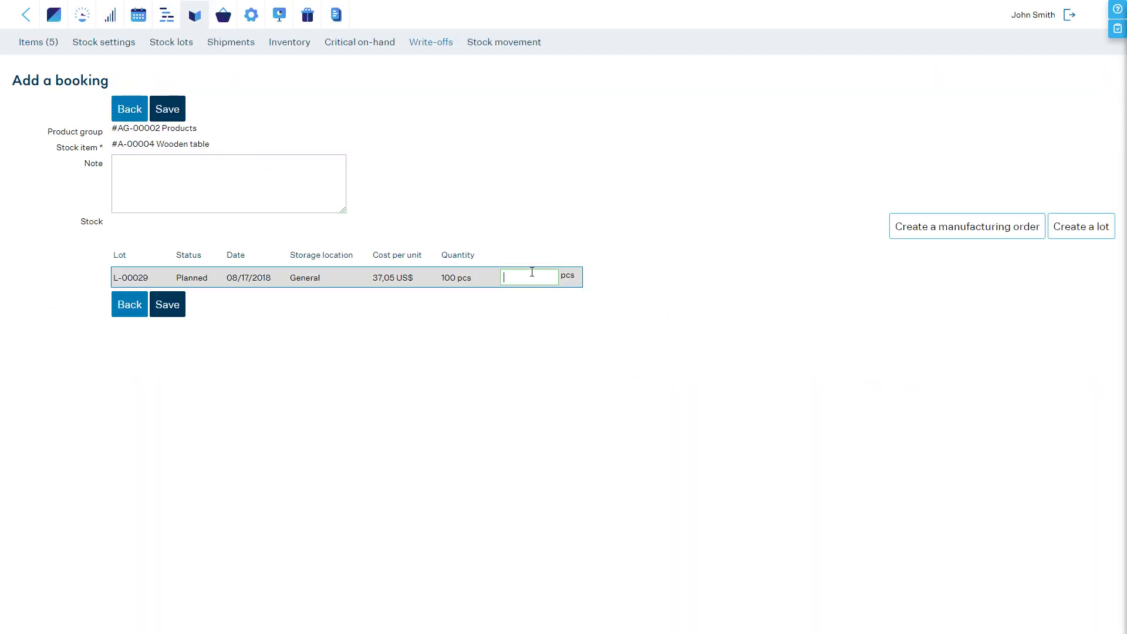
pyautogui.write('100')
pyautogui.click(167, 304)
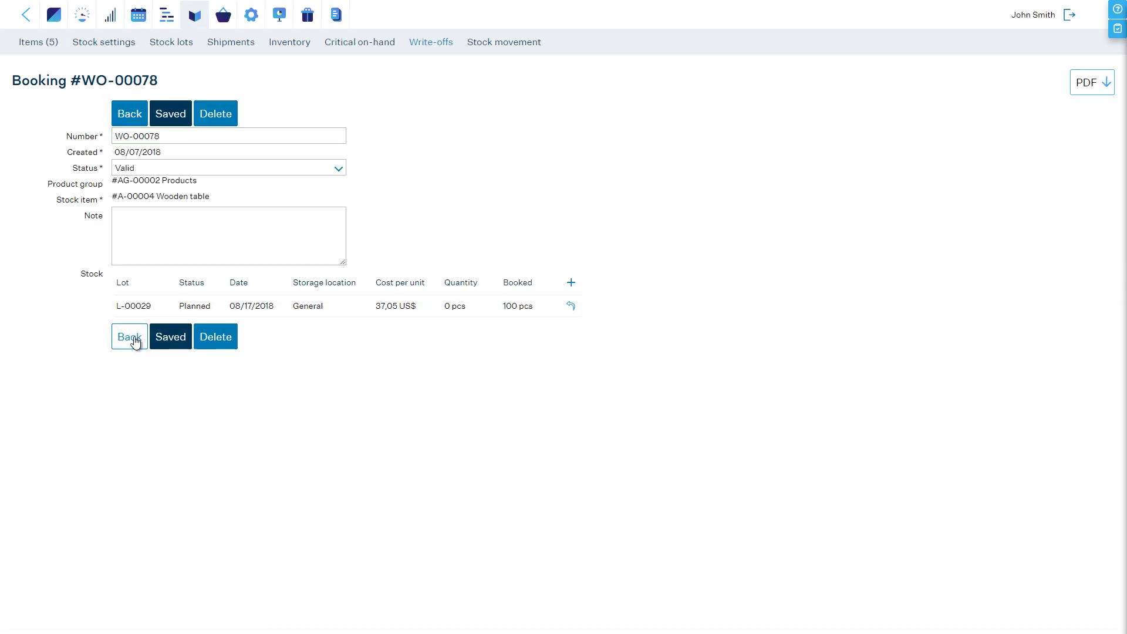
pyautogui.click(131, 337)
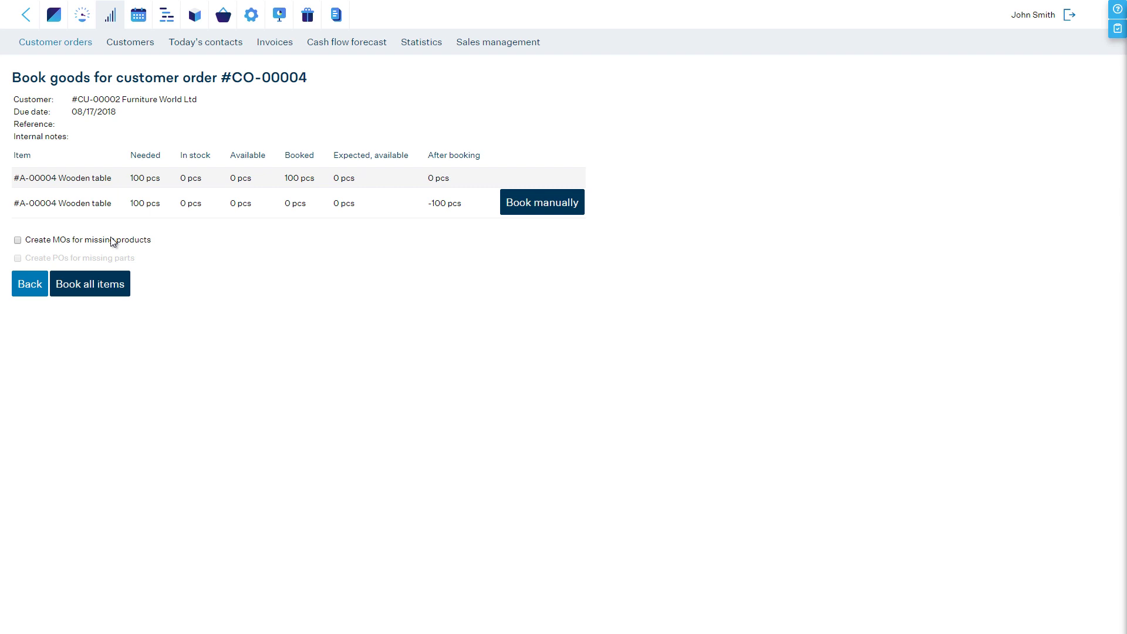
# Book all remaining CO-00004 items with Create MOs for missing products ticked, and confirm
pyautogui.click(113, 241)
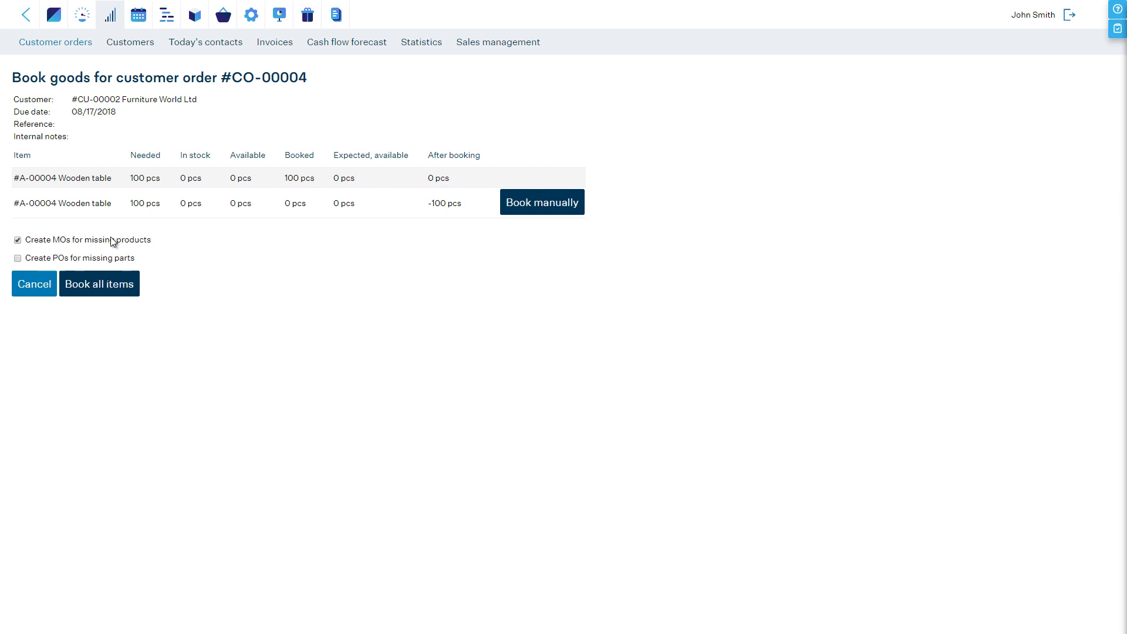
pyautogui.click(106, 288)
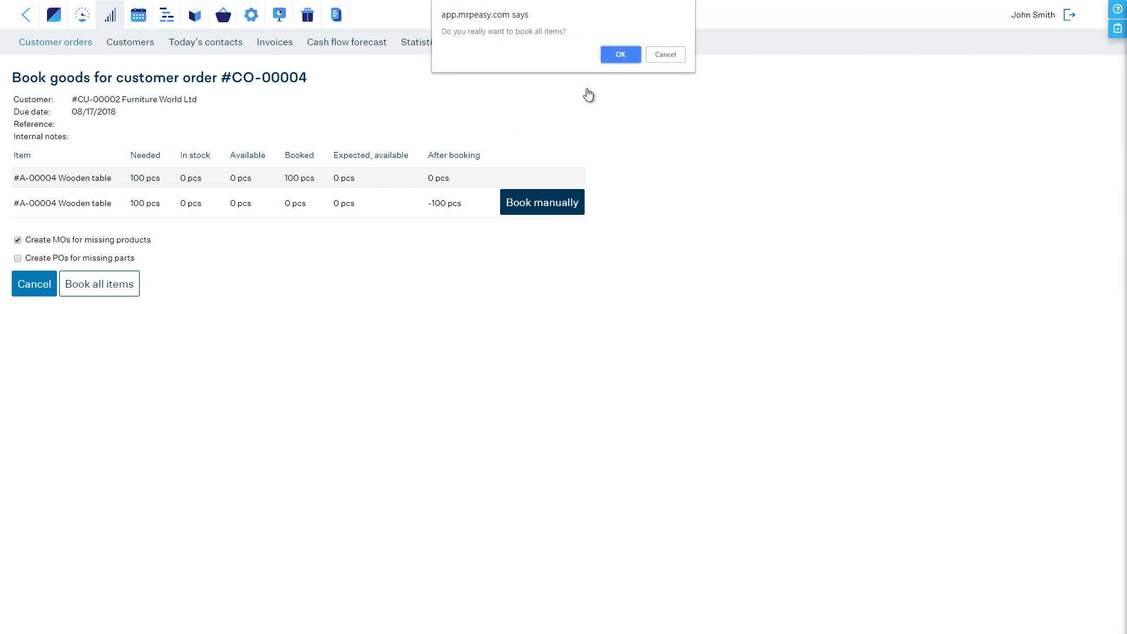
pyautogui.click(632, 54)
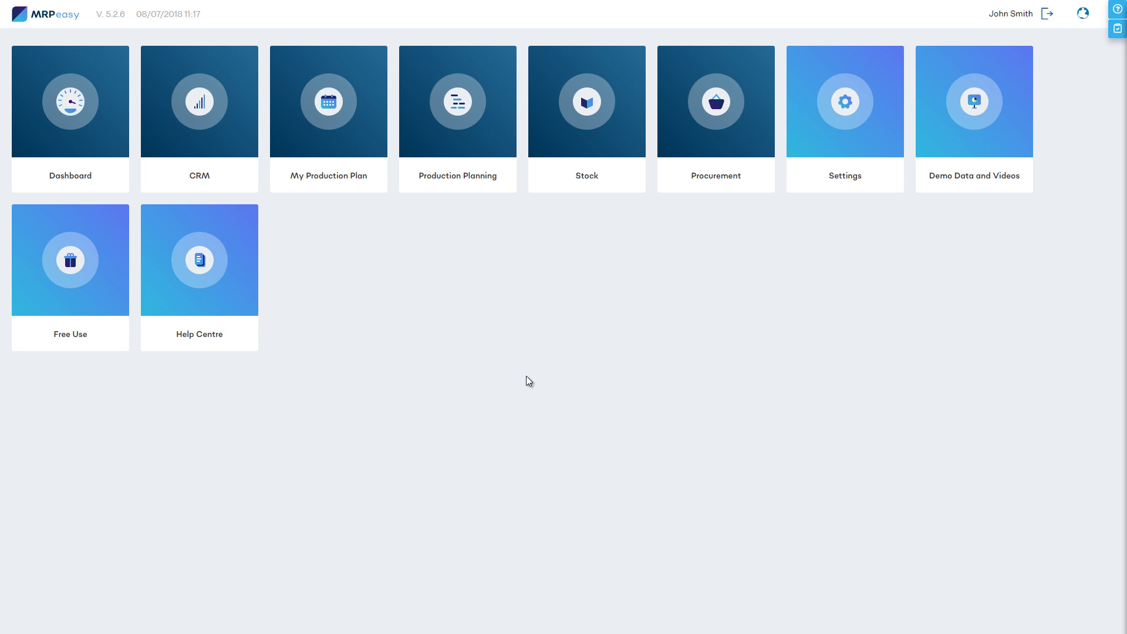
# Create a new forecast named 'Next month's sales' under Procurement > Forecasting
pyautogui.click(723, 111)
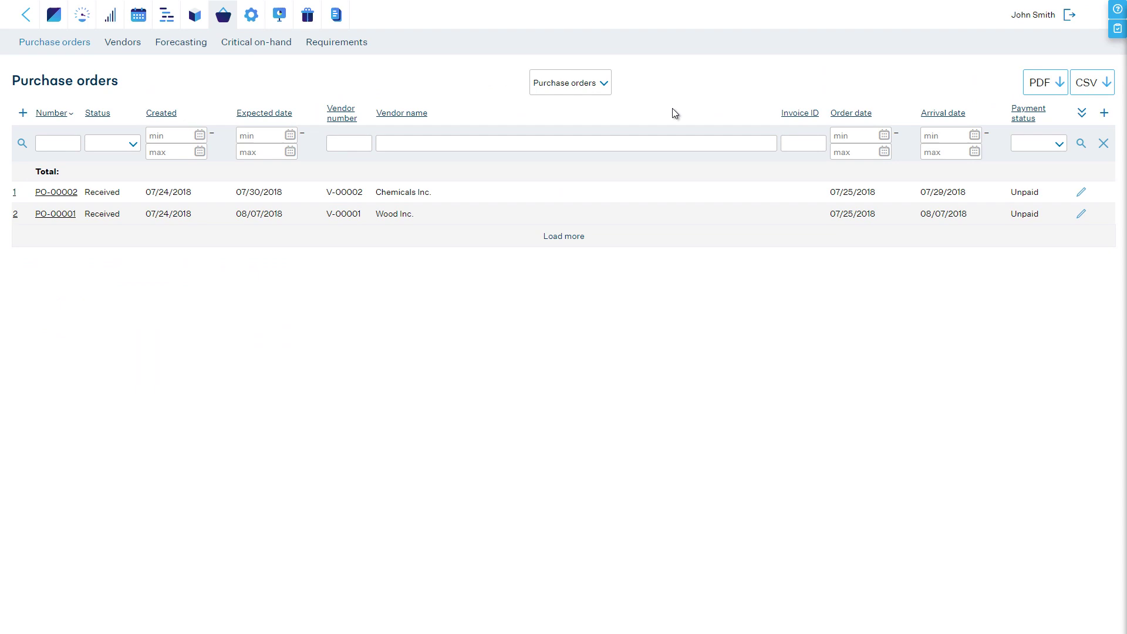
pyautogui.click(189, 43)
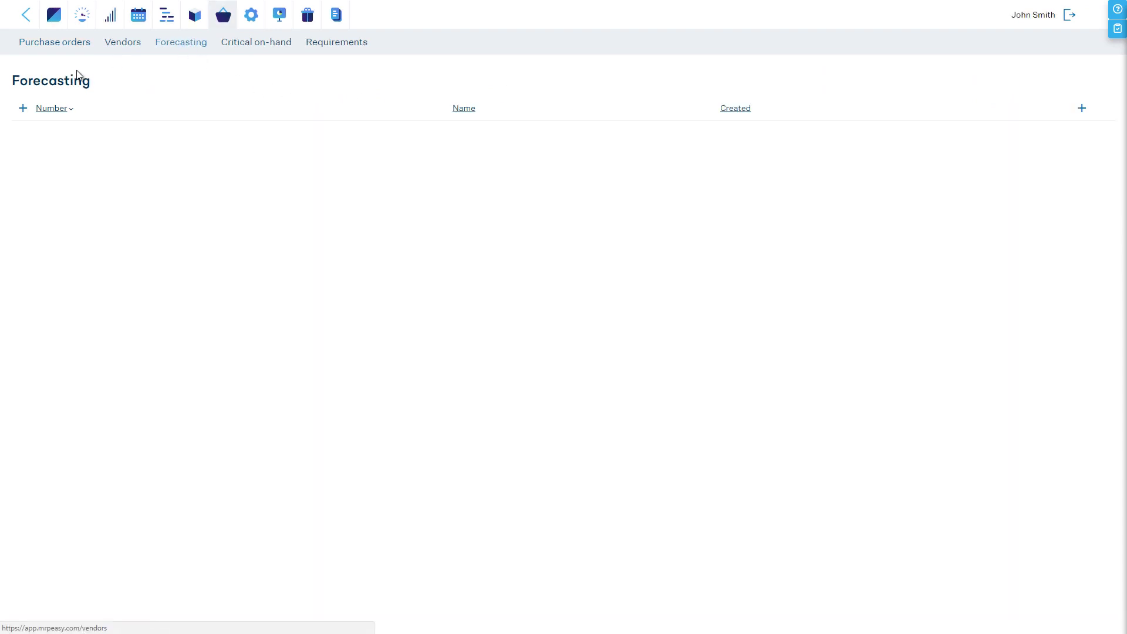
pyautogui.click(21, 108)
pyautogui.write('Ne')
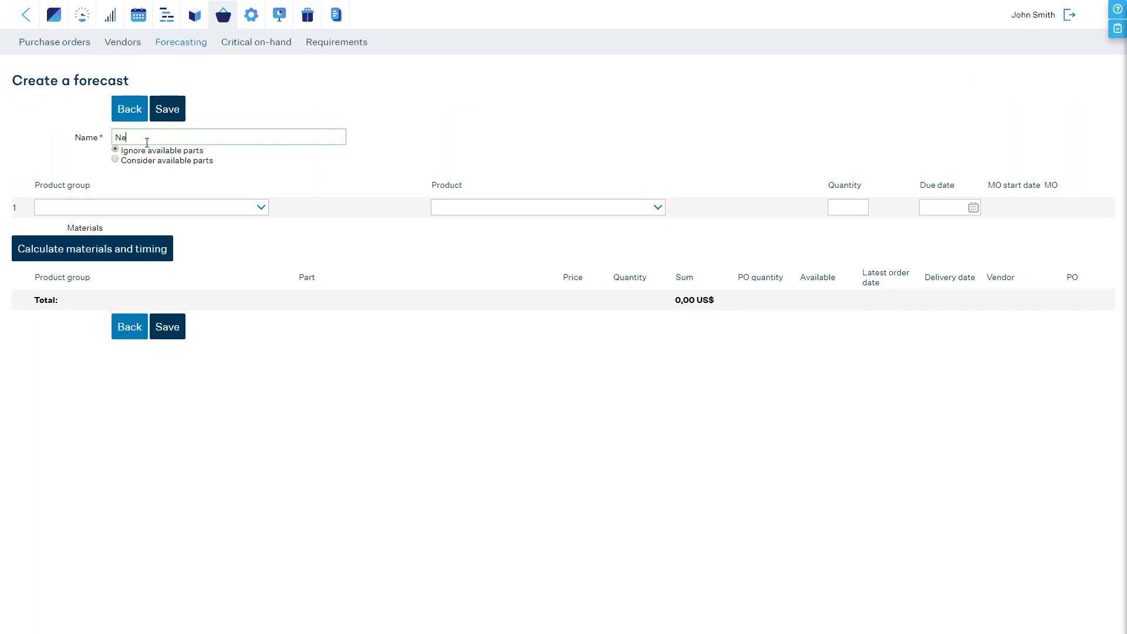
pyautogui.write("xt month's sales")
# Add 100 Wooden tables due 08/31/2018 to the forecast and calculate materials and timing
pyautogui.click(657, 209)
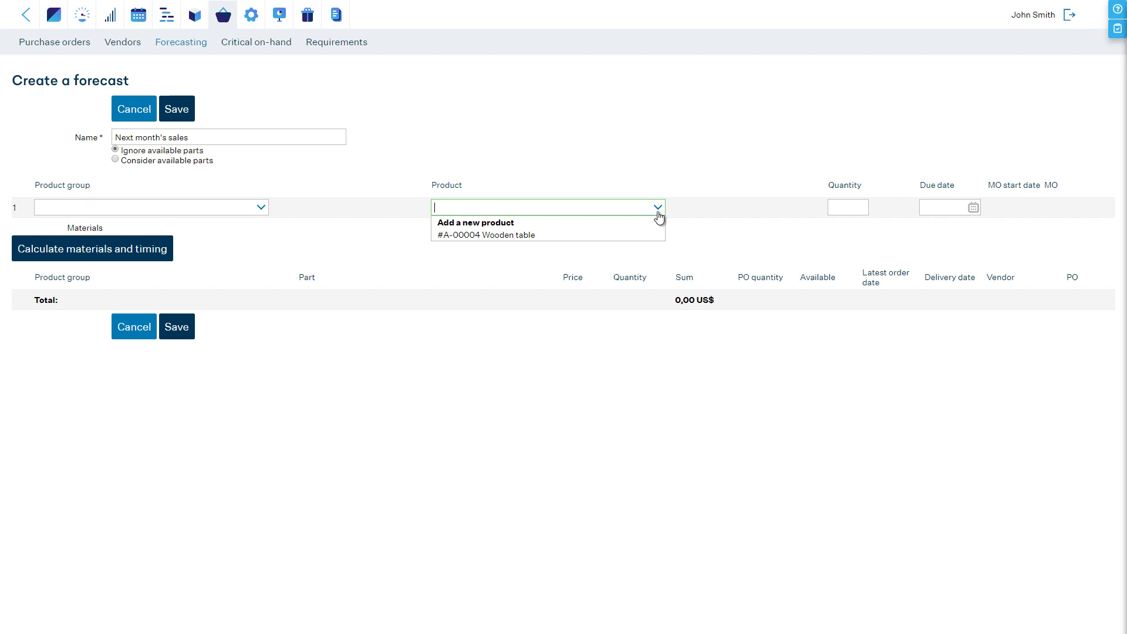
pyautogui.click(640, 235)
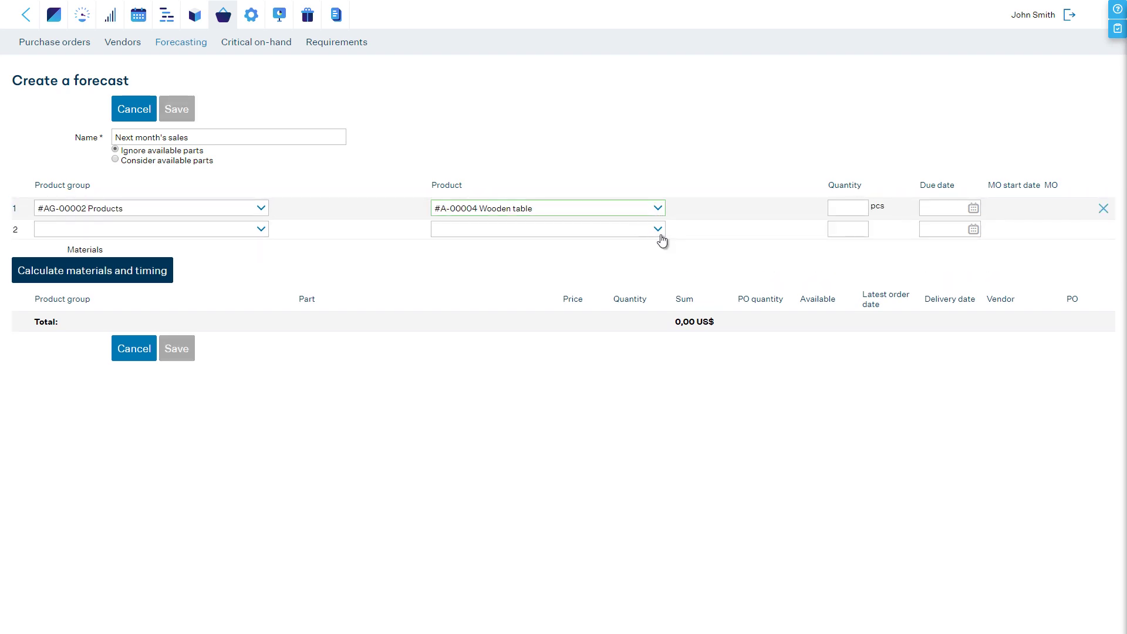
pyautogui.click(861, 209)
pyautogui.write('100')
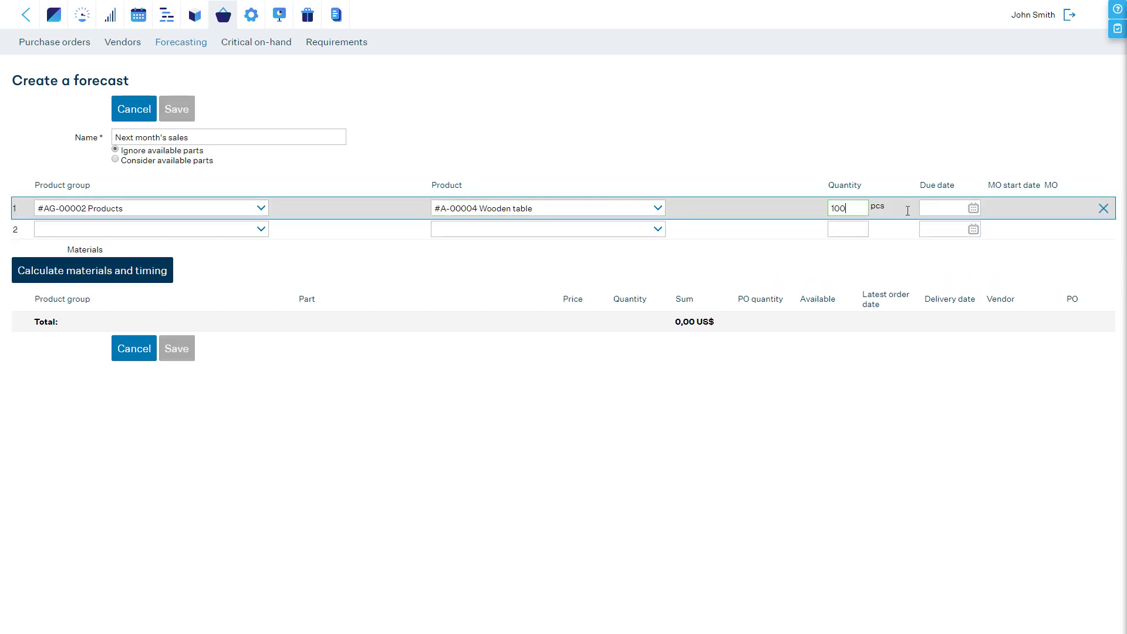
pyautogui.click(942, 208)
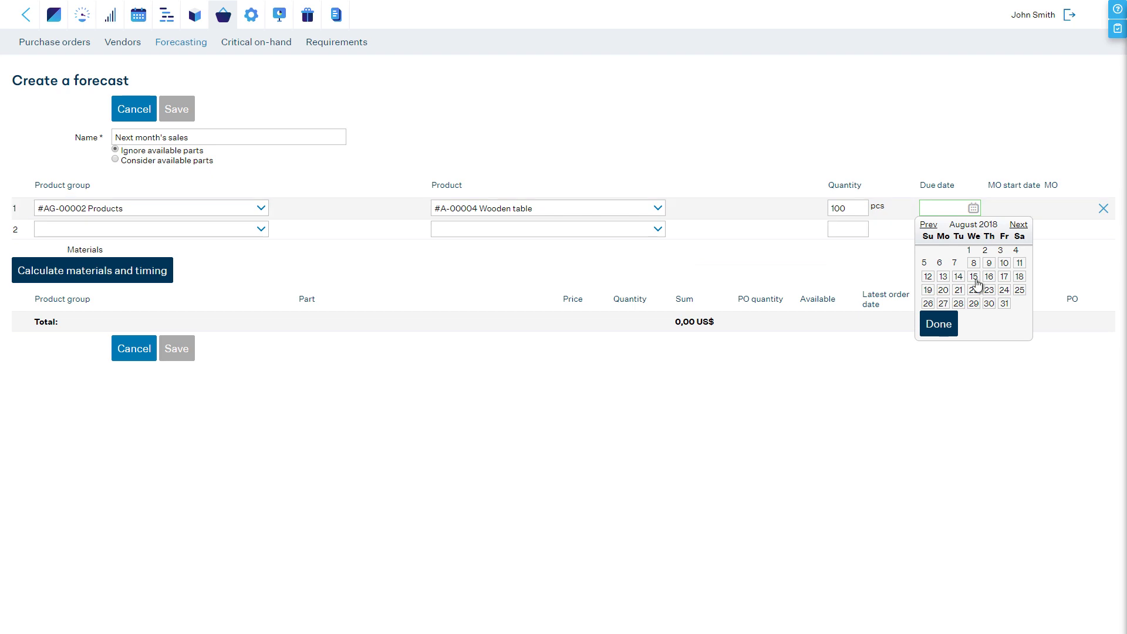
pyautogui.click(1004, 304)
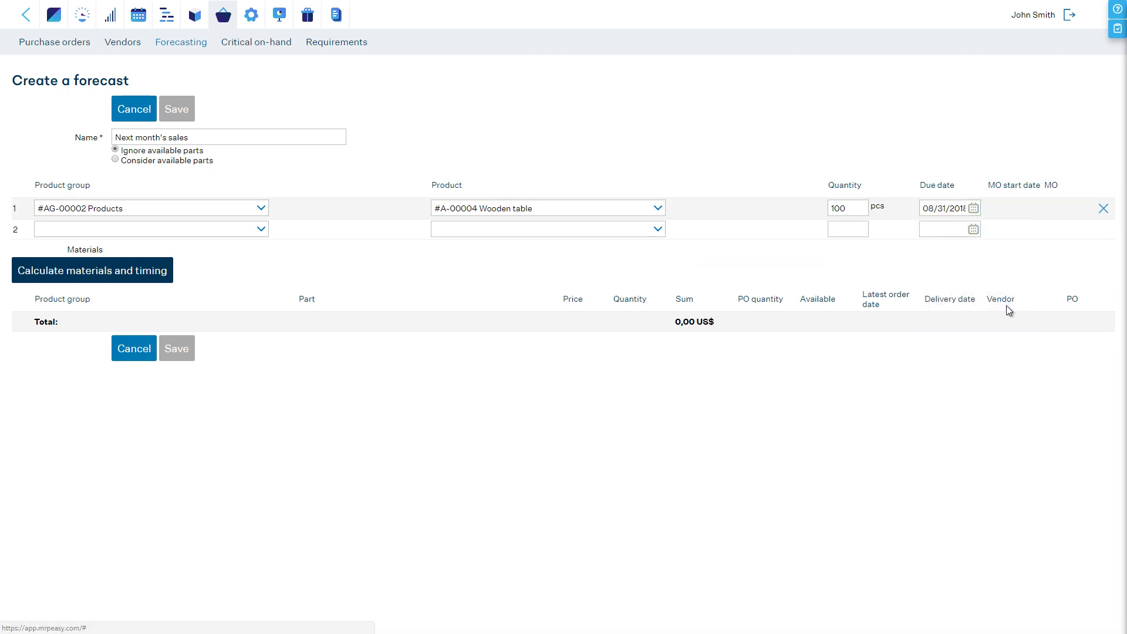
pyautogui.click(118, 273)
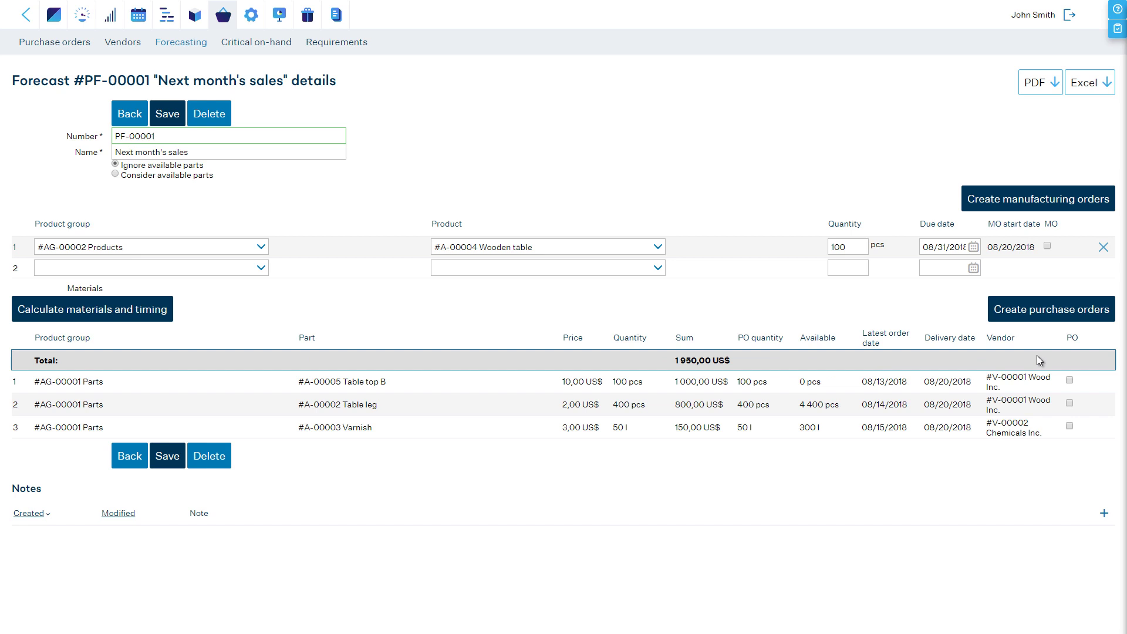
# Create purchase orders for Table top B, Table leg and Varnish
pyautogui.click(1070, 381)
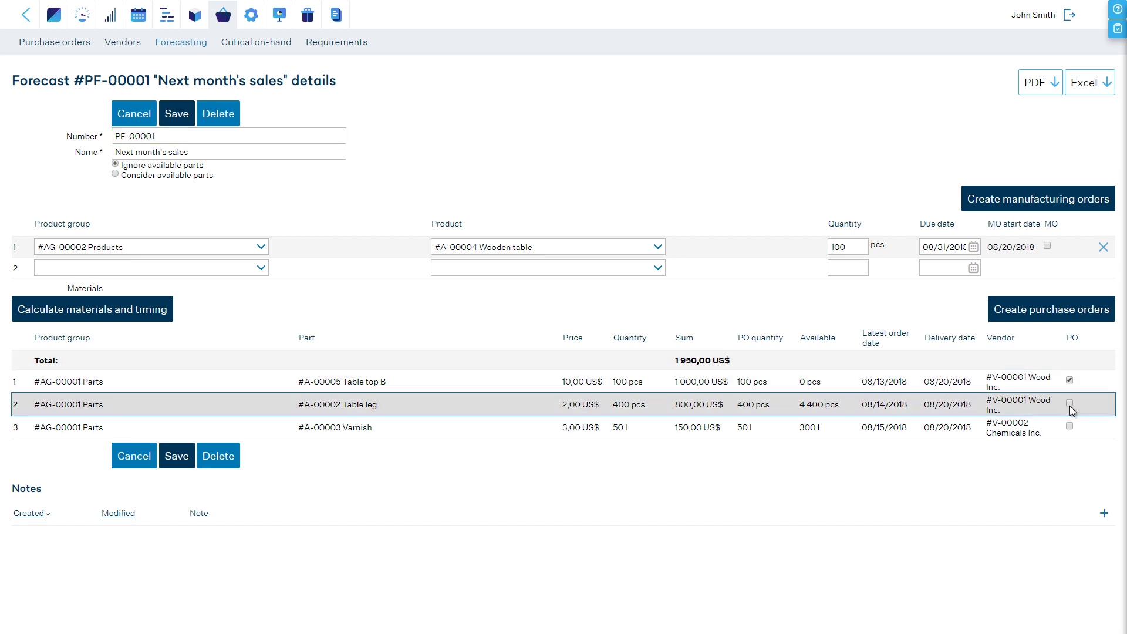
pyautogui.click(1070, 403)
pyautogui.click(1070, 426)
pyautogui.click(1060, 312)
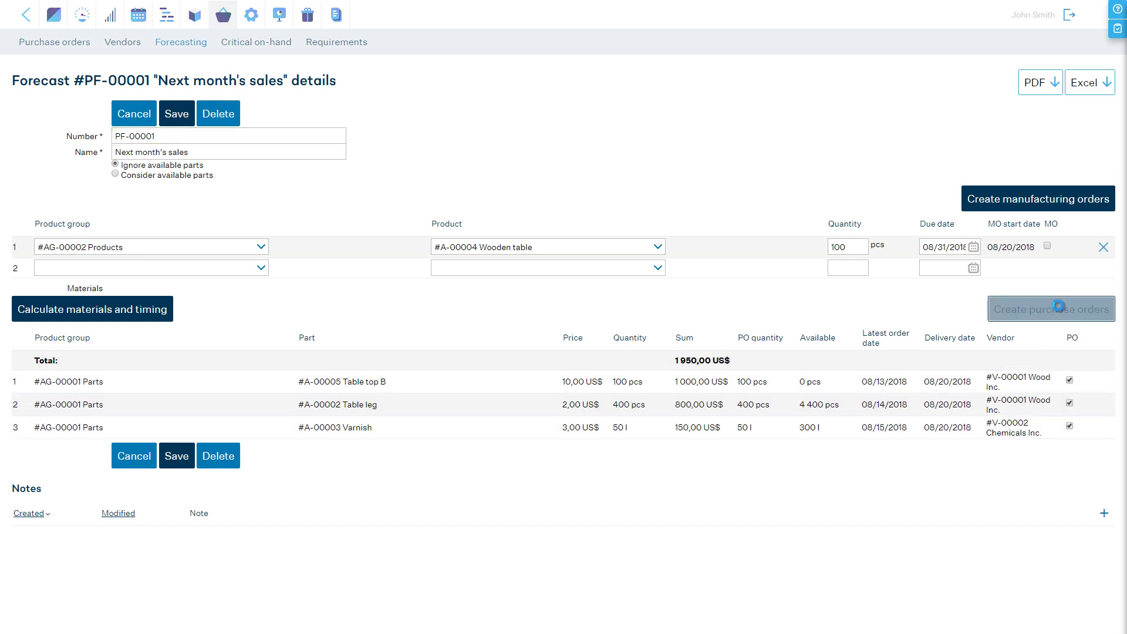
# Create the Wooden table manufacturing order MO-00015 from the forecast and open it
pyautogui.click(1047, 245)
pyautogui.click(1051, 200)
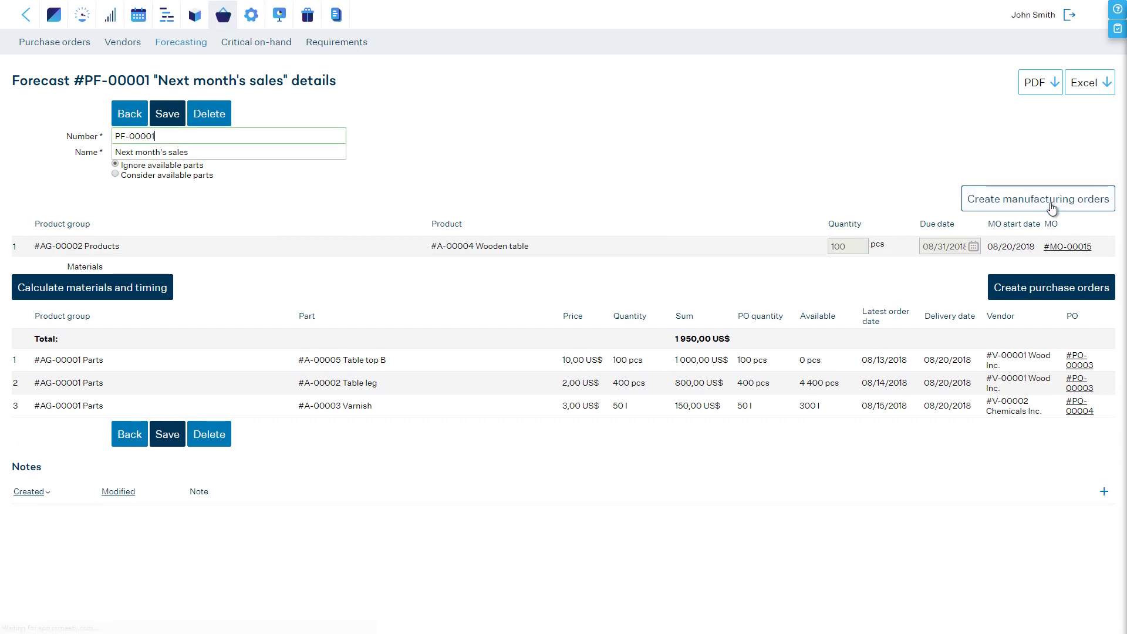
pyautogui.click(1067, 247)
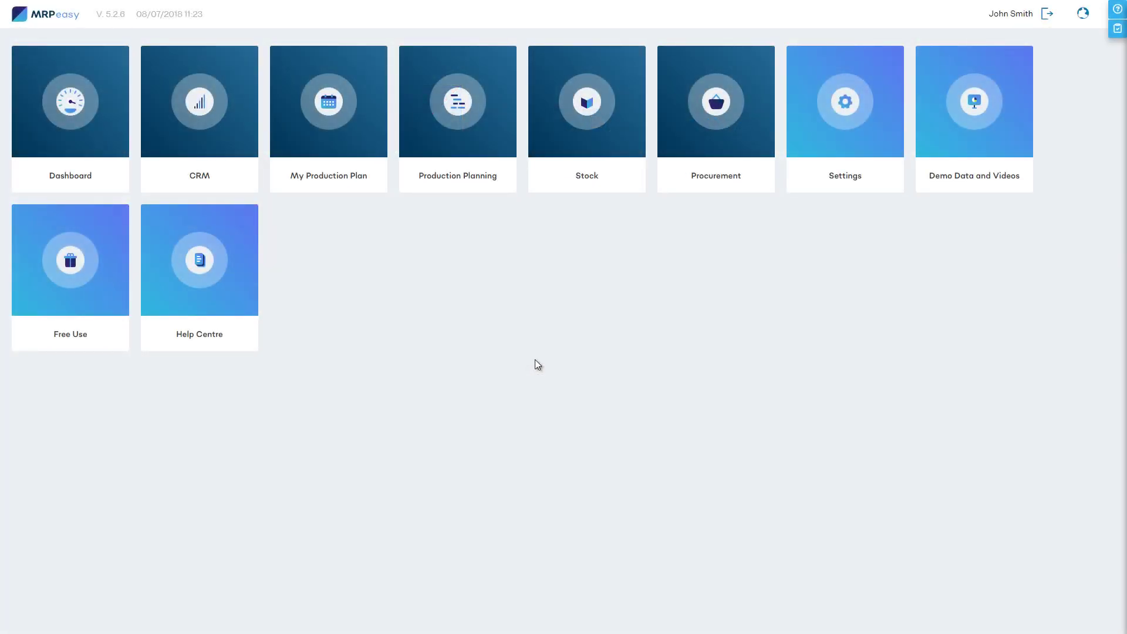
# Open MO-00015 from the manufacturing orders list and preview its Wooden table.jpg picture
pyautogui.click(473, 111)
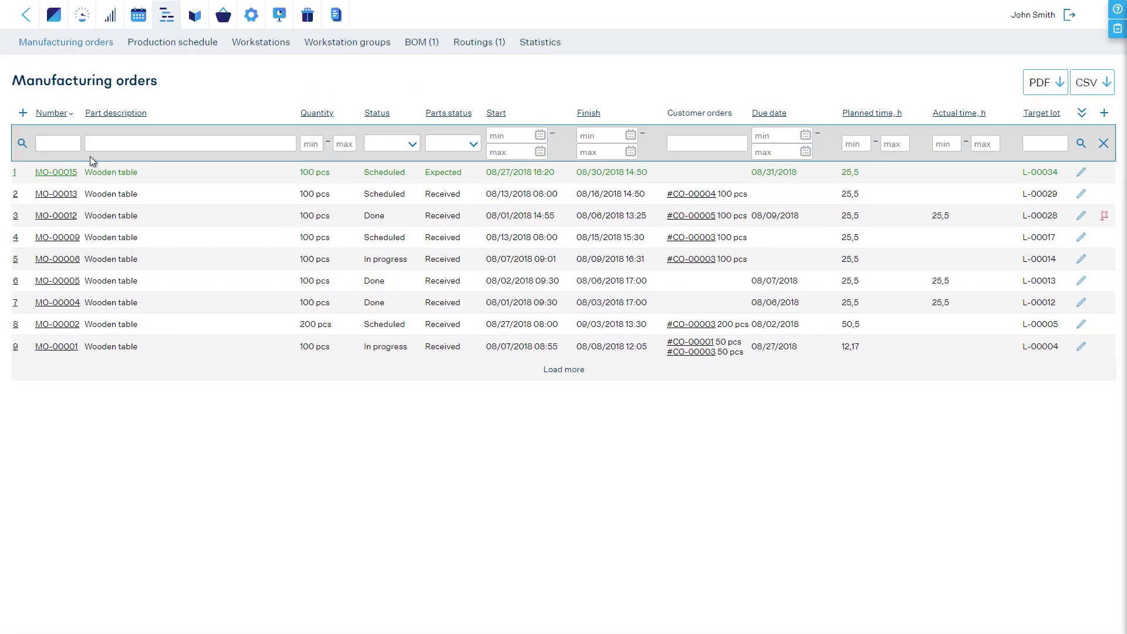
pyautogui.click(55, 172)
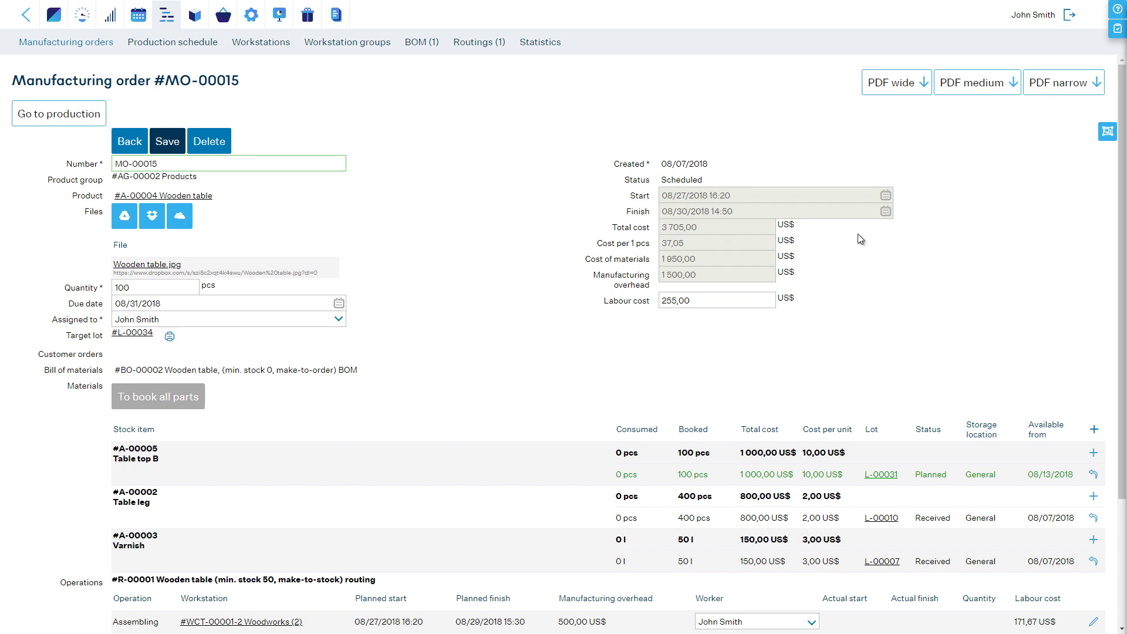
pyautogui.click(1106, 132)
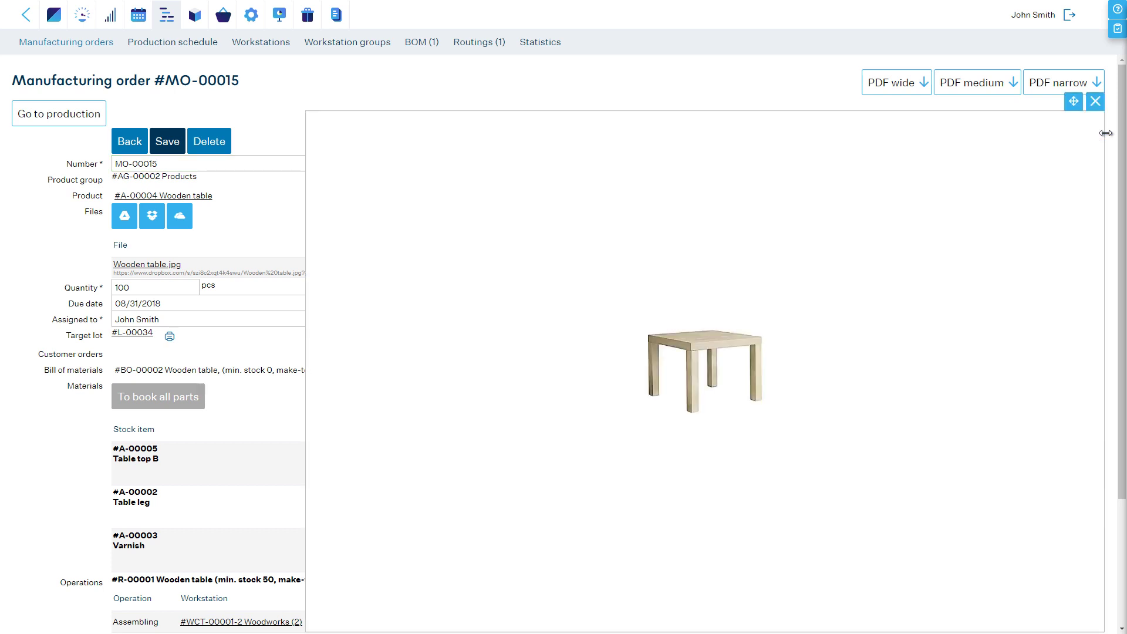
pyautogui.click(1093, 102)
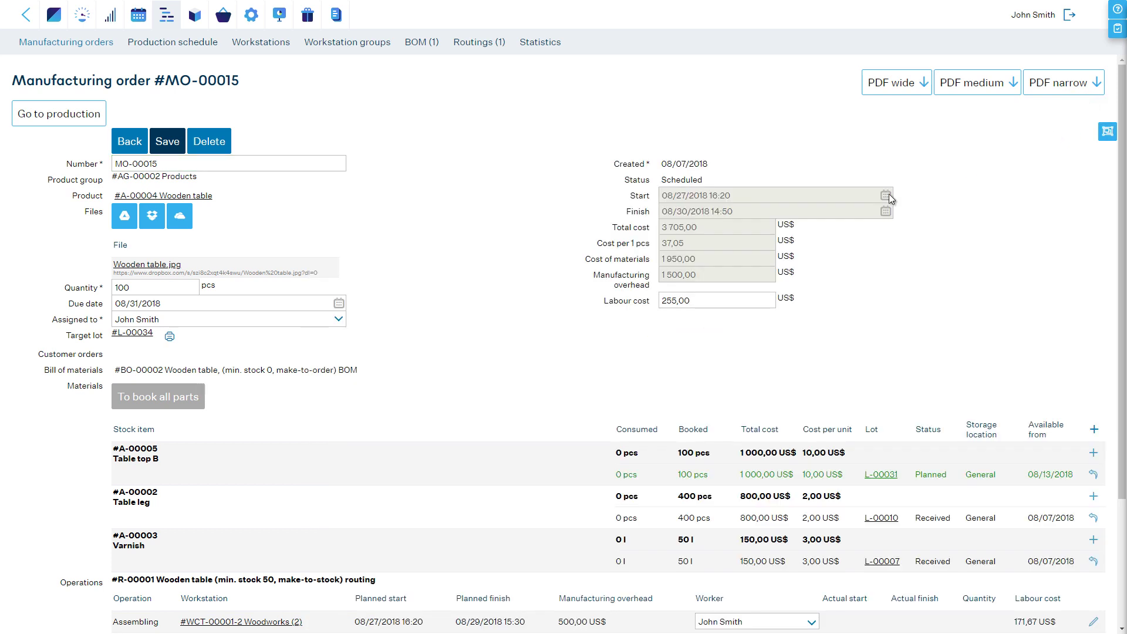
pyautogui.moveTo(82, 326)
pyautogui.click(163, 291)
pyautogui.moveTo(164, 291); pyautogui.dragTo(100, 291)
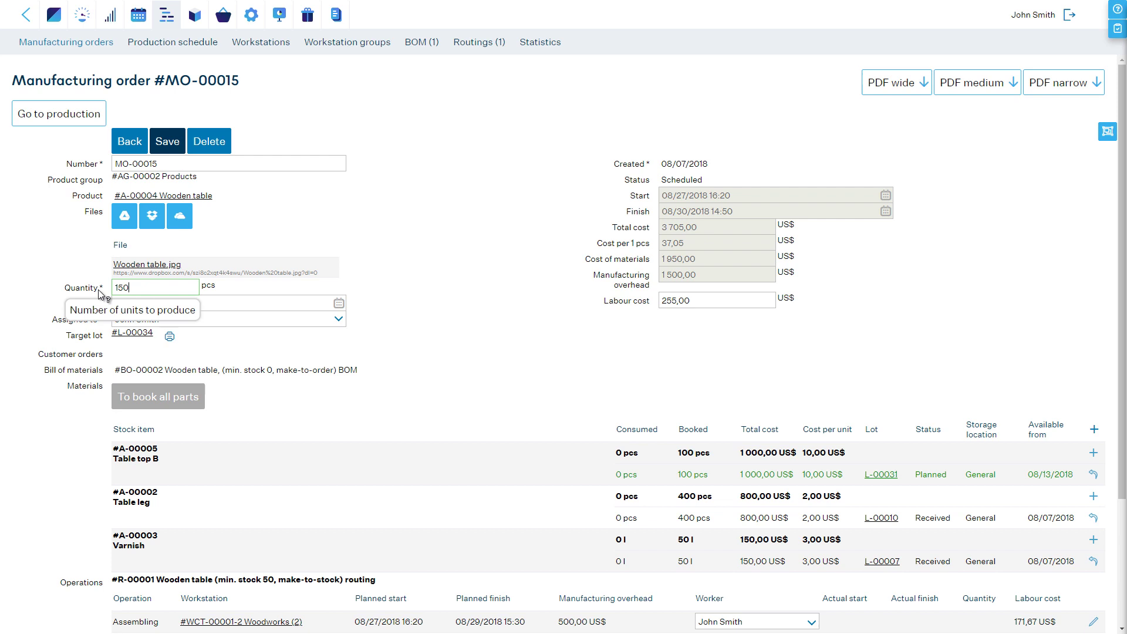
pyautogui.write('150')
pyautogui.click(177, 141)
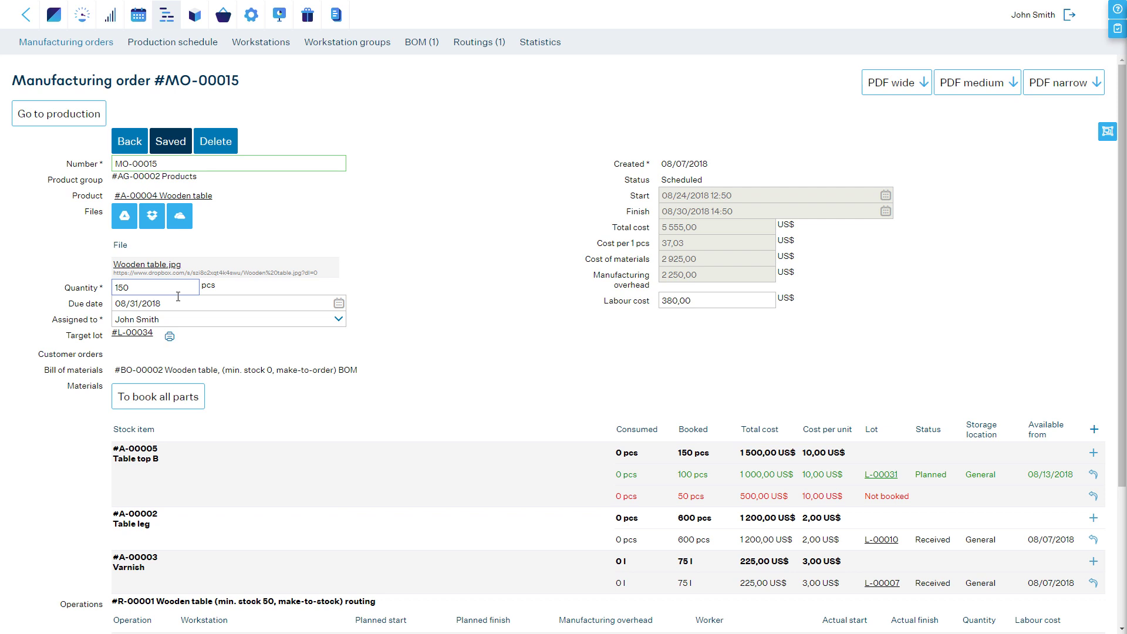
pyautogui.moveTo(164, 291); pyautogui.dragTo(77, 295)
pyautogui.write('100')
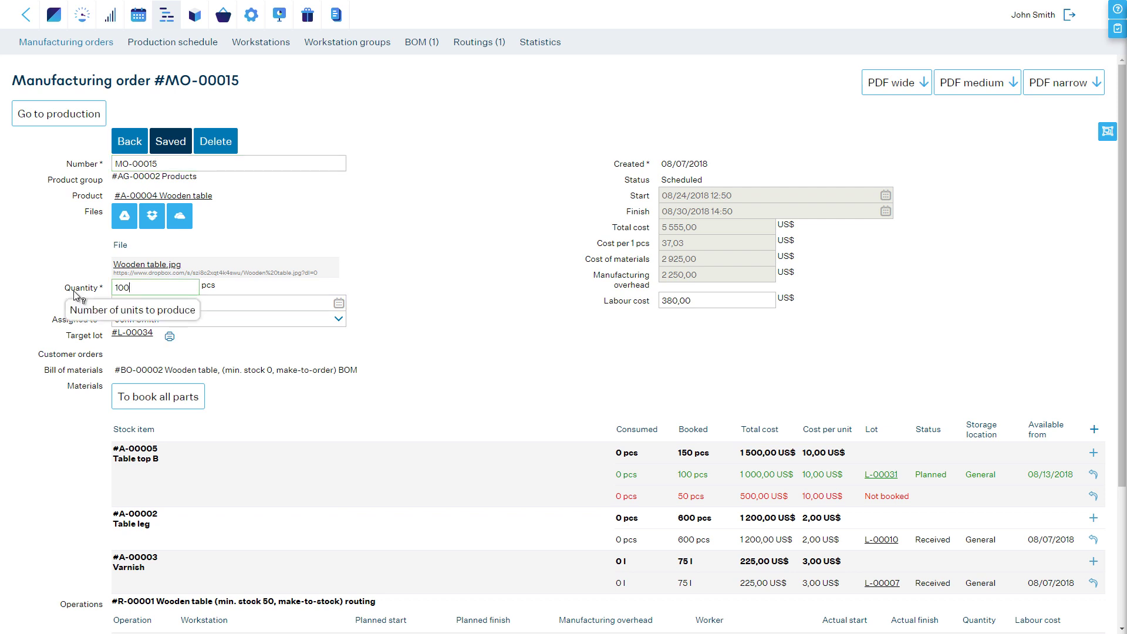
pyautogui.click(175, 147)
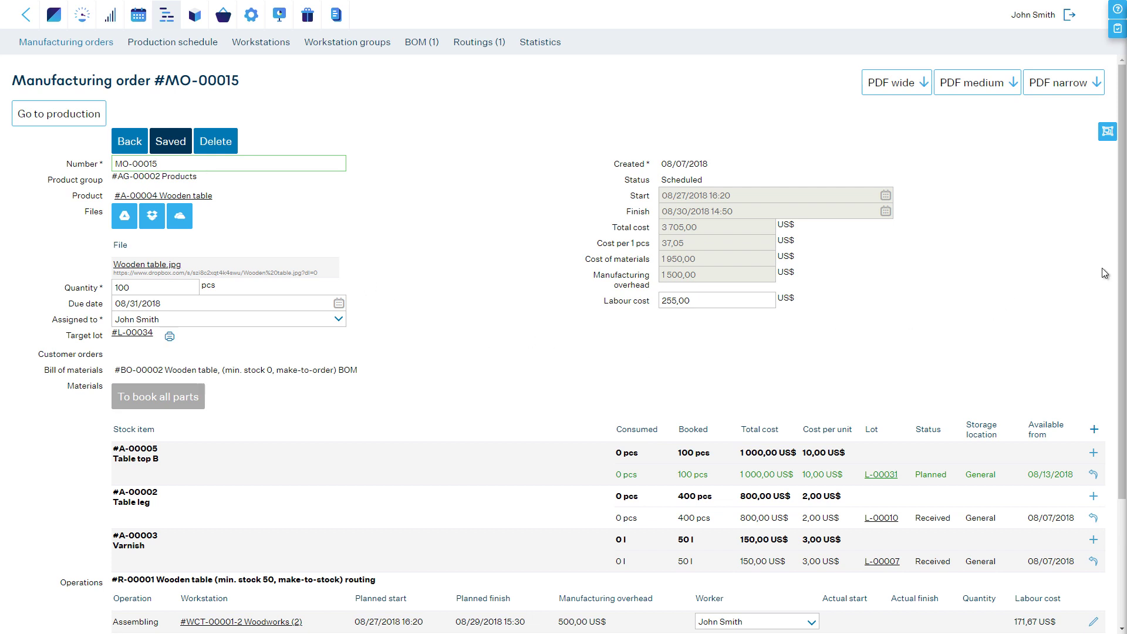
pyautogui.moveTo(1122, 258); pyautogui.dragTo(1123, 341)
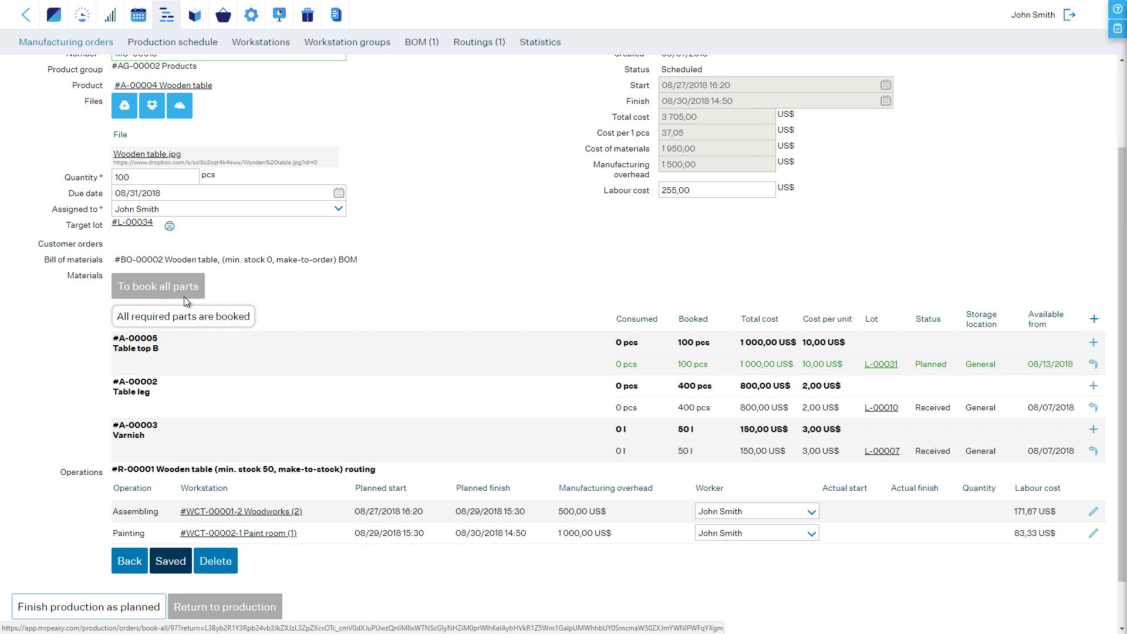
# Book 100 more table legs from lot L-00010 for MO-00015
pyautogui.click(1095, 386)
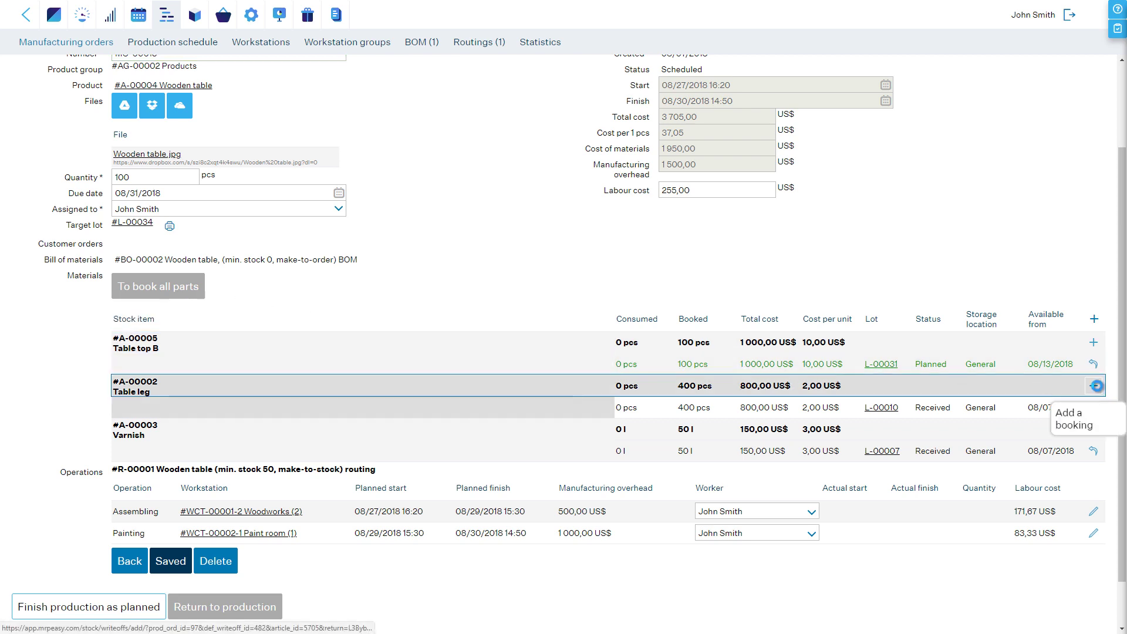
pyautogui.click(531, 235)
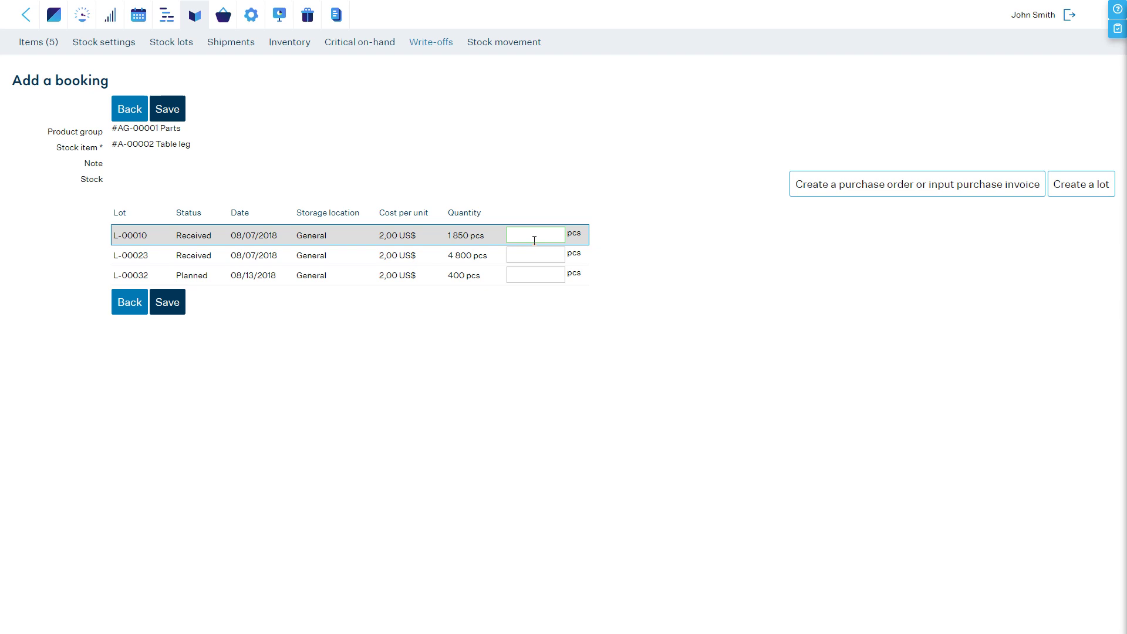
pyautogui.write('100')
pyautogui.click(179, 306)
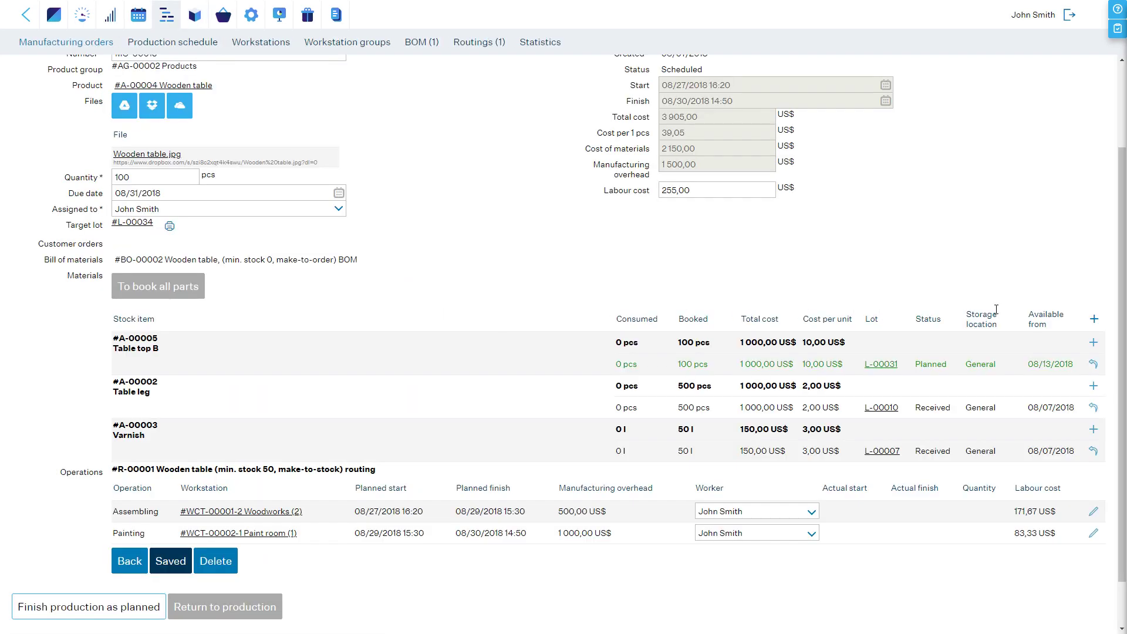
# Add a Table top booking of 100 pcs from lot L-00009
pyautogui.click(1093, 319)
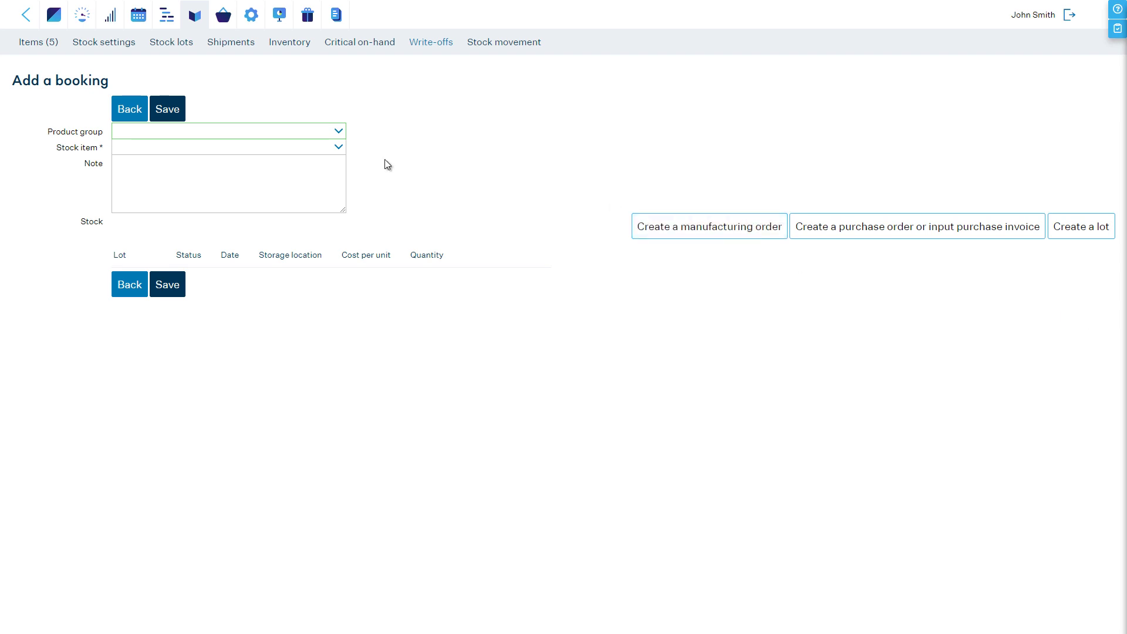
pyautogui.click(338, 150)
pyautogui.click(306, 175)
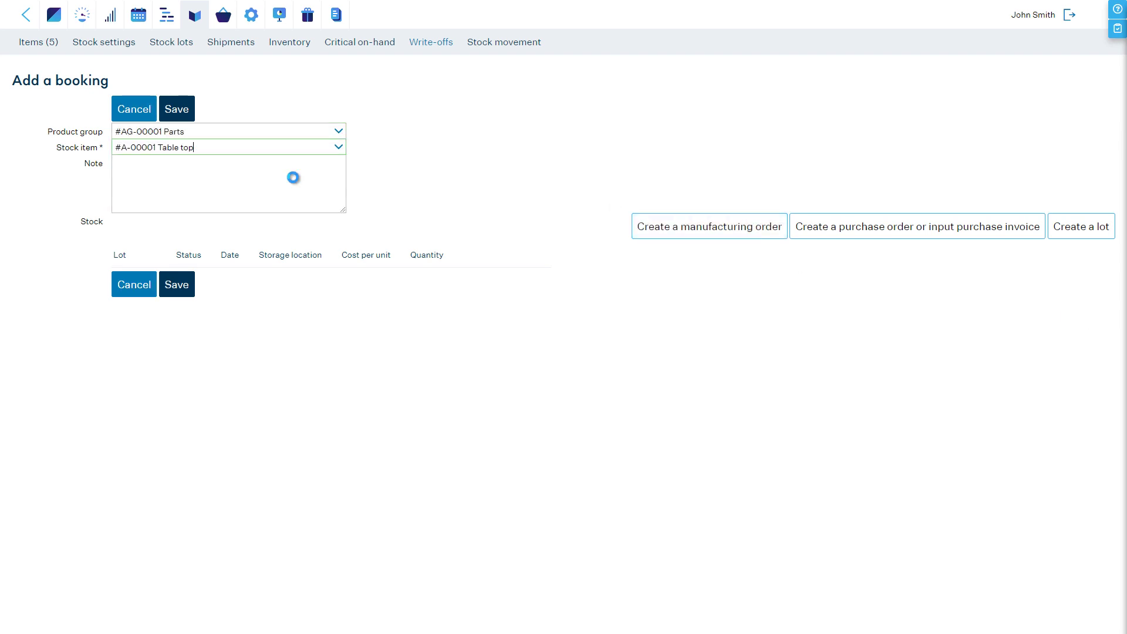
pyautogui.click(538, 276)
pyautogui.write('100')
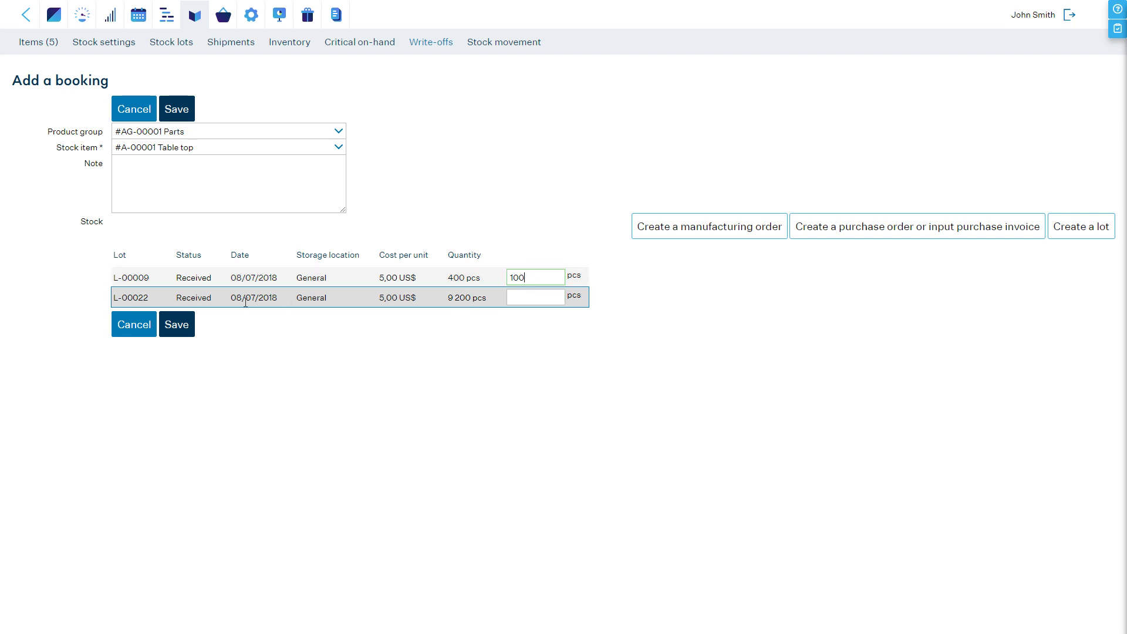
pyautogui.click(178, 325)
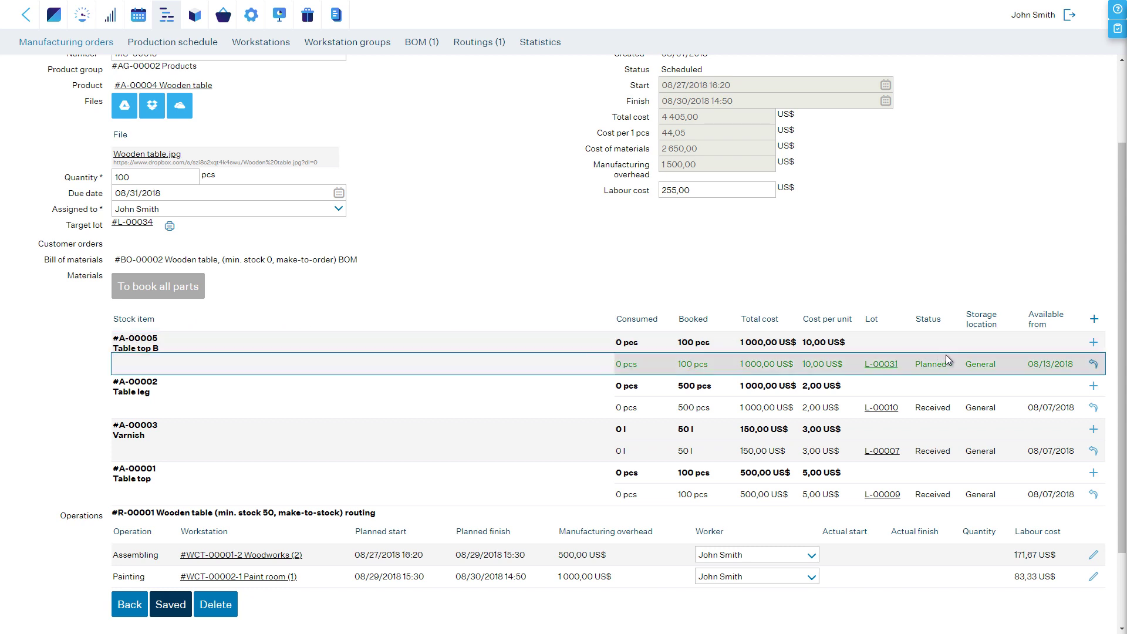
# Release the 100 table tops booked from lot L-00009
pyautogui.click(1094, 495)
pyautogui.write('100')
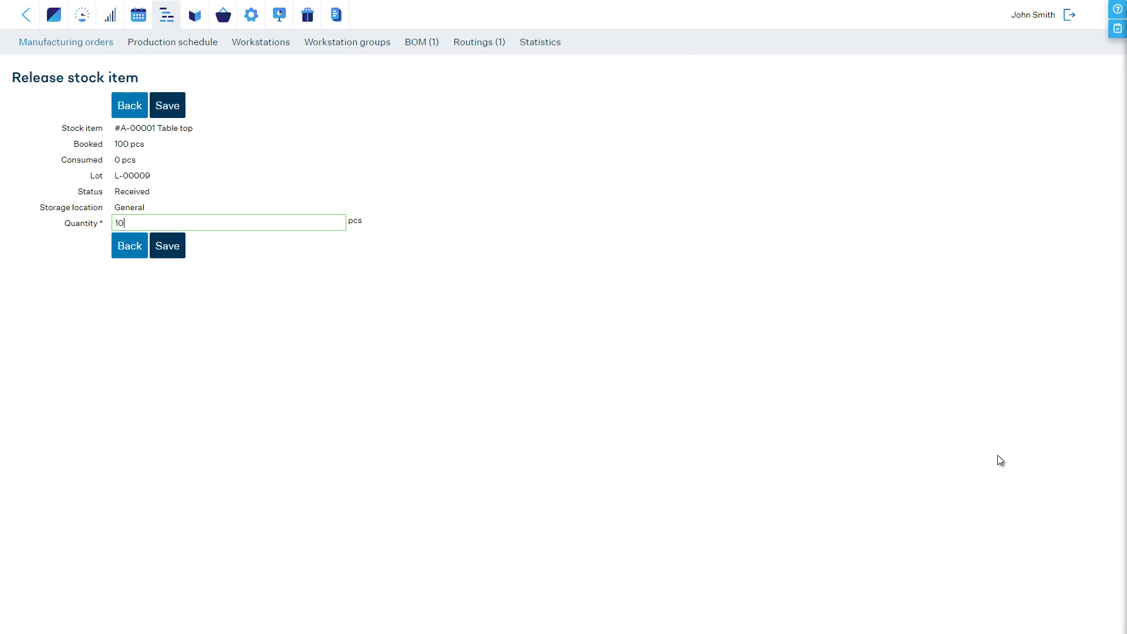
pyautogui.click(166, 246)
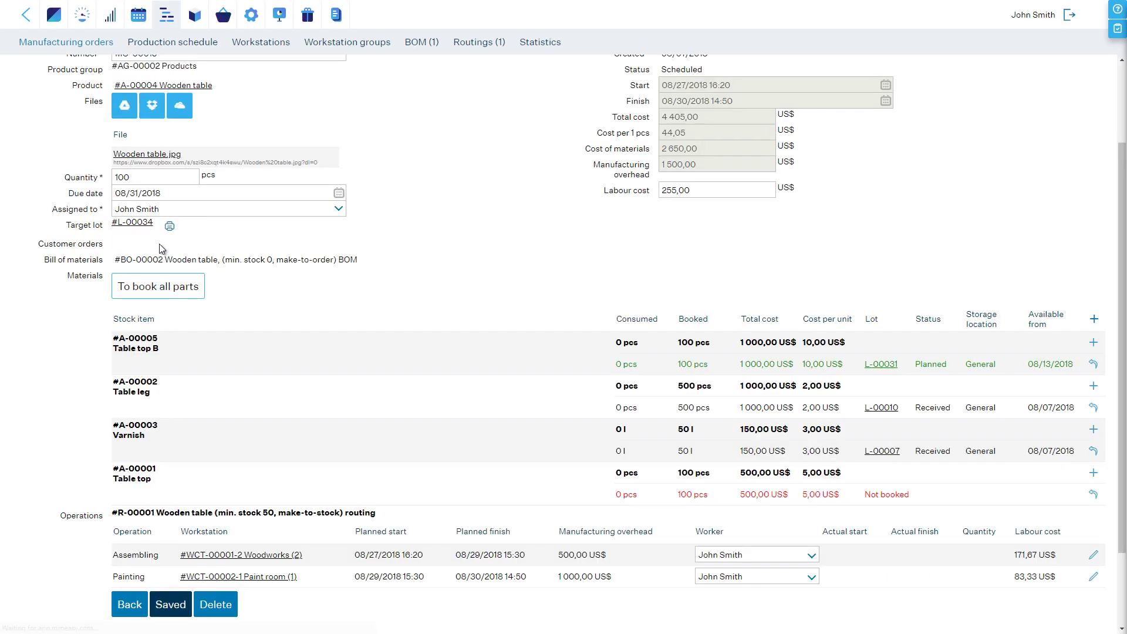
# Return the 100 not-booked table tops to stock as well
pyautogui.click(1087, 495)
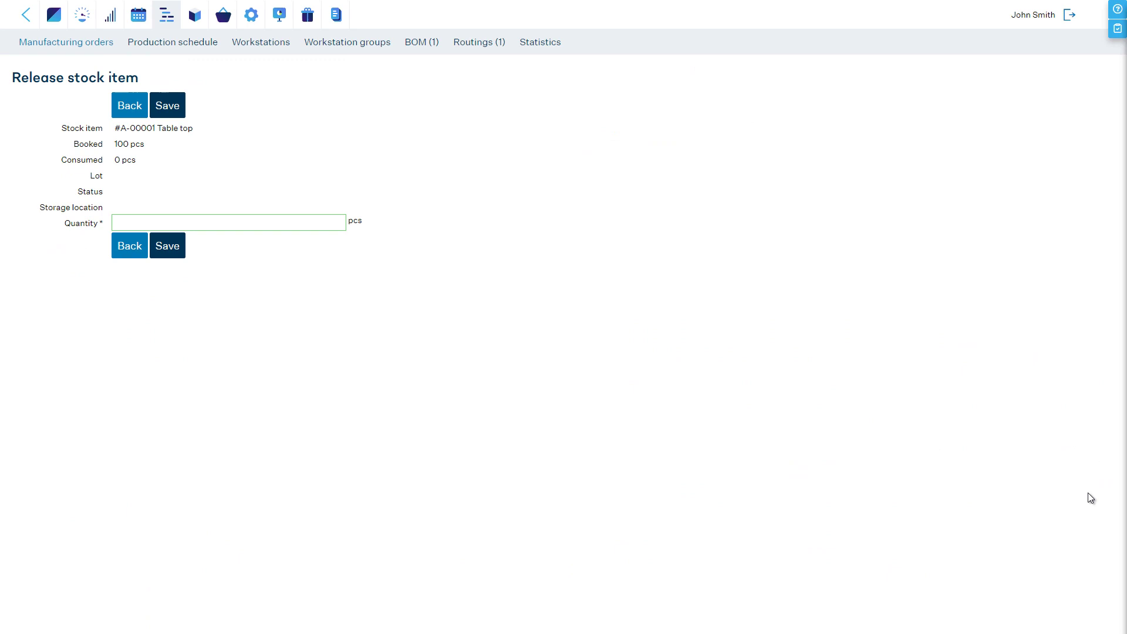
pyautogui.write('100')
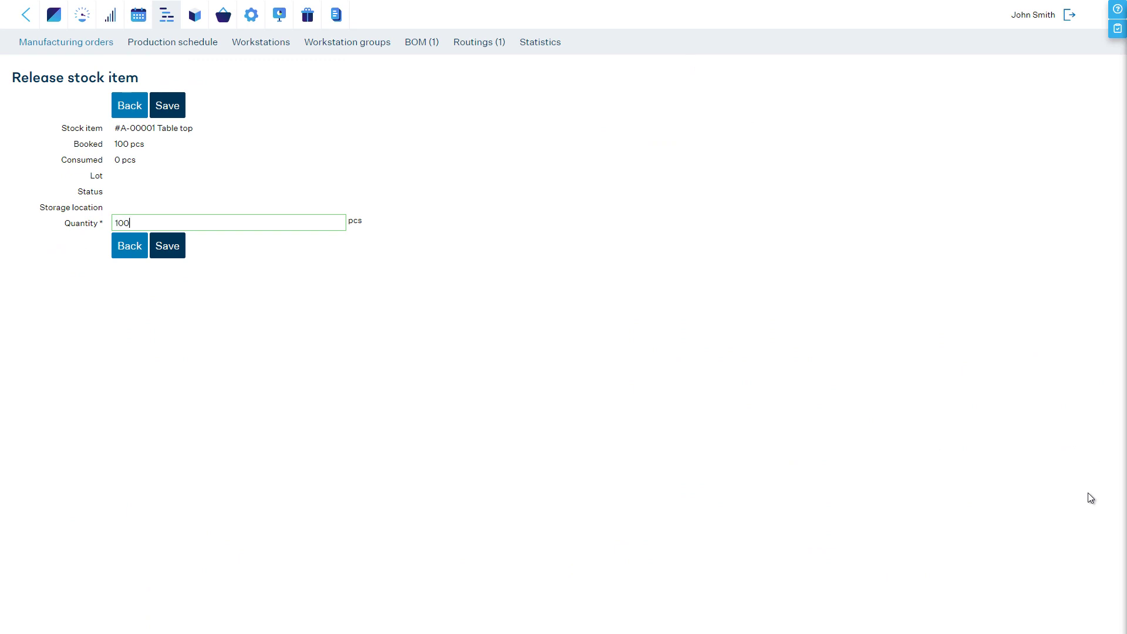
pyautogui.click(179, 250)
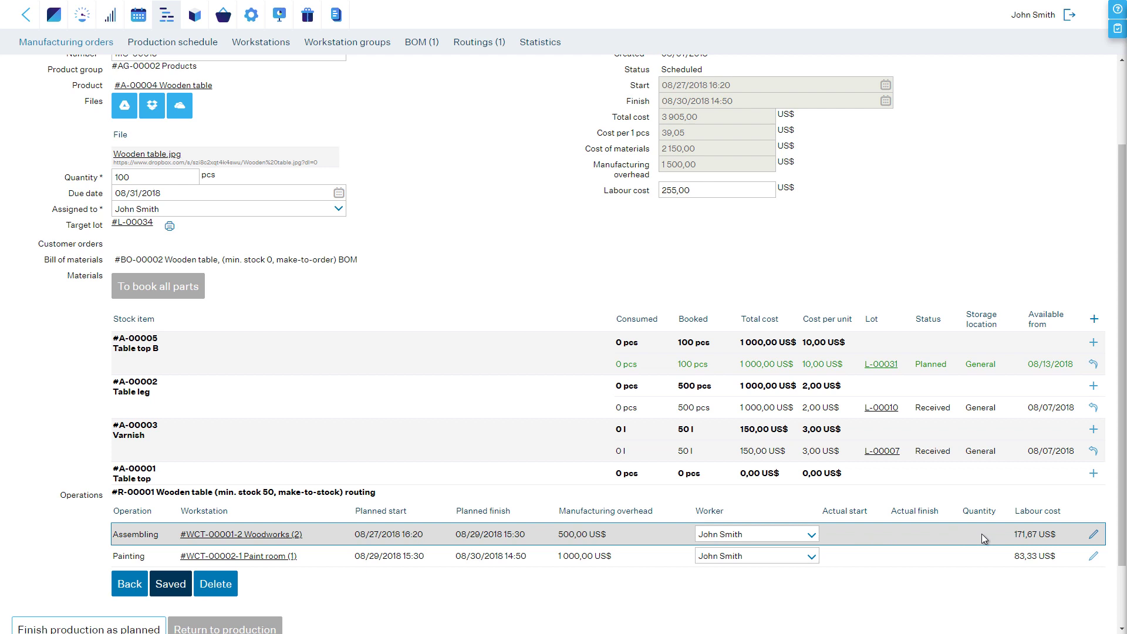
pyautogui.click(1092, 536)
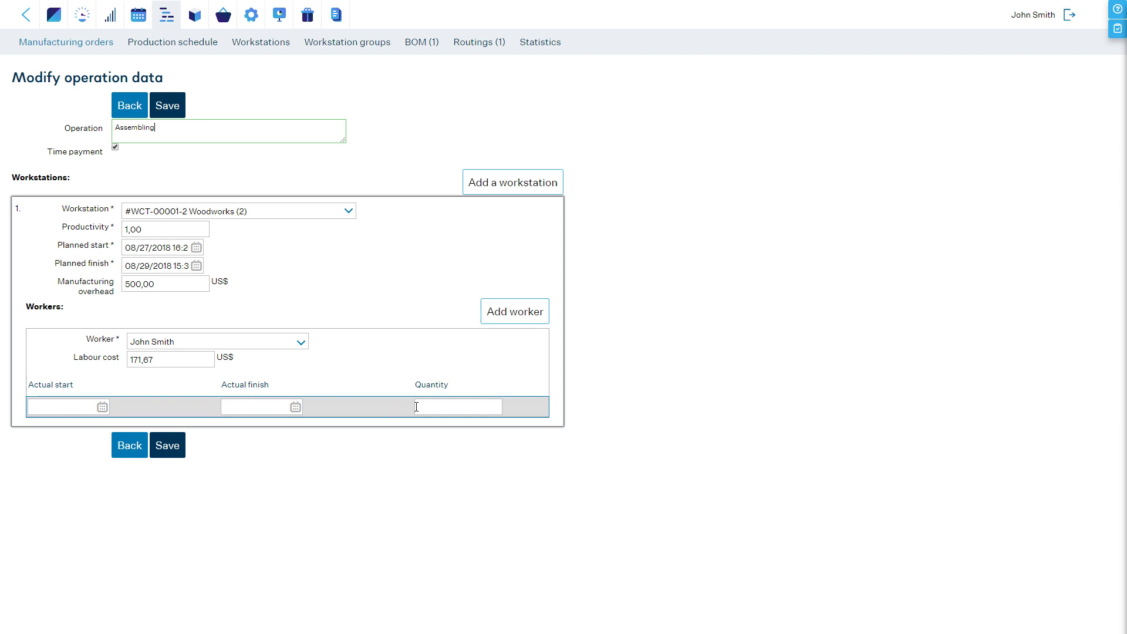
pyautogui.click(135, 448)
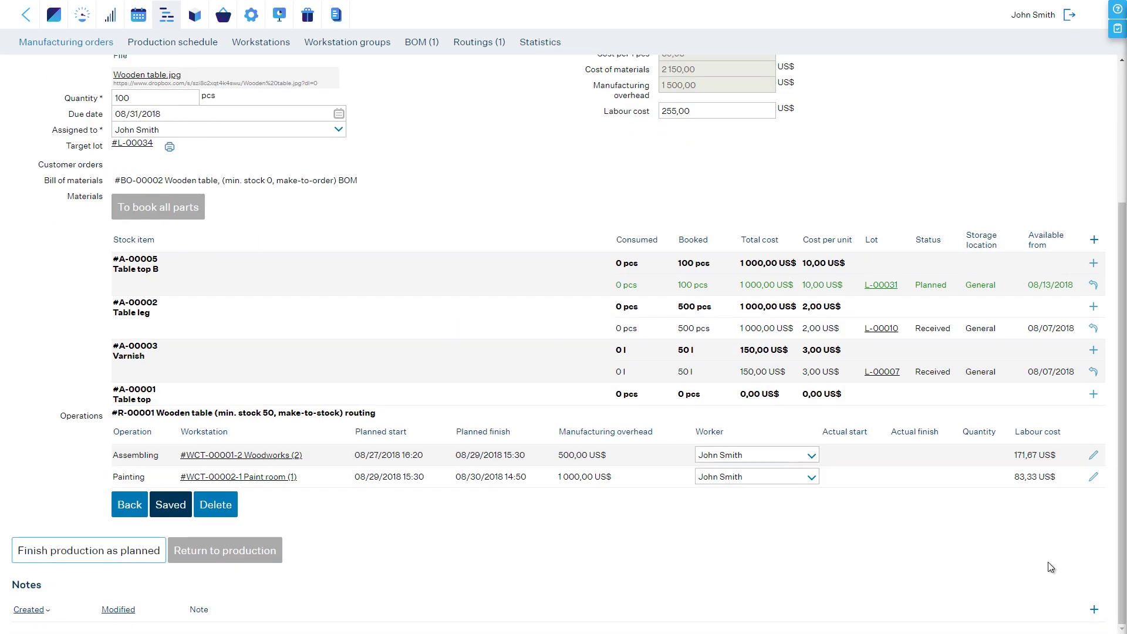
# Add a note reading 'Important note!' to MO-00015, marked as Important
pyautogui.click(1097, 611)
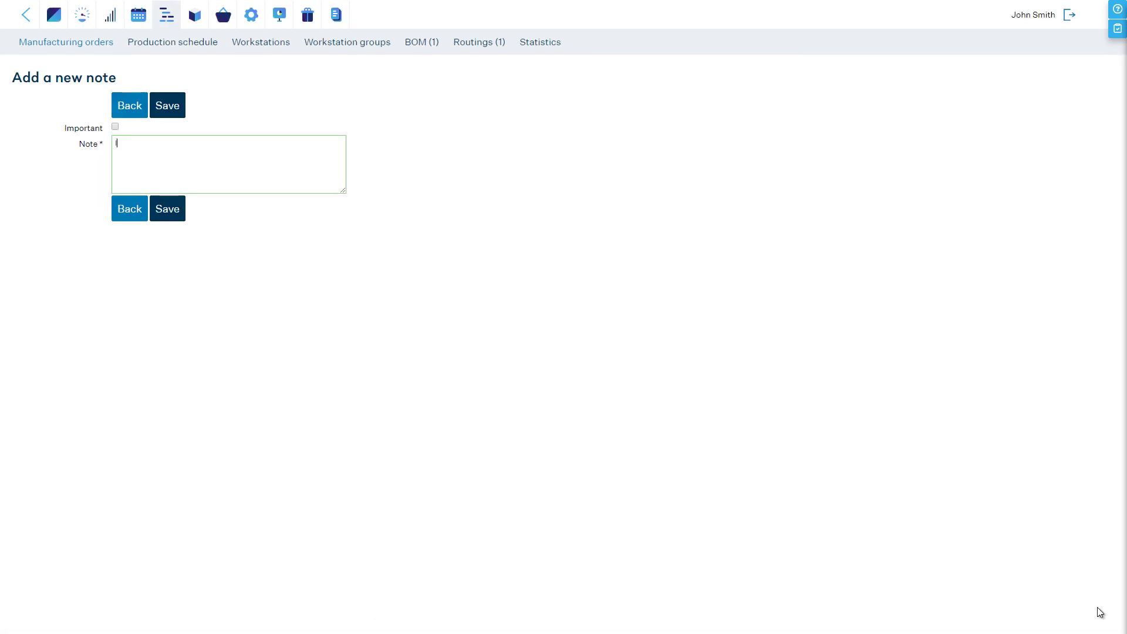
pyautogui.write('Important note!')
pyautogui.click(115, 127)
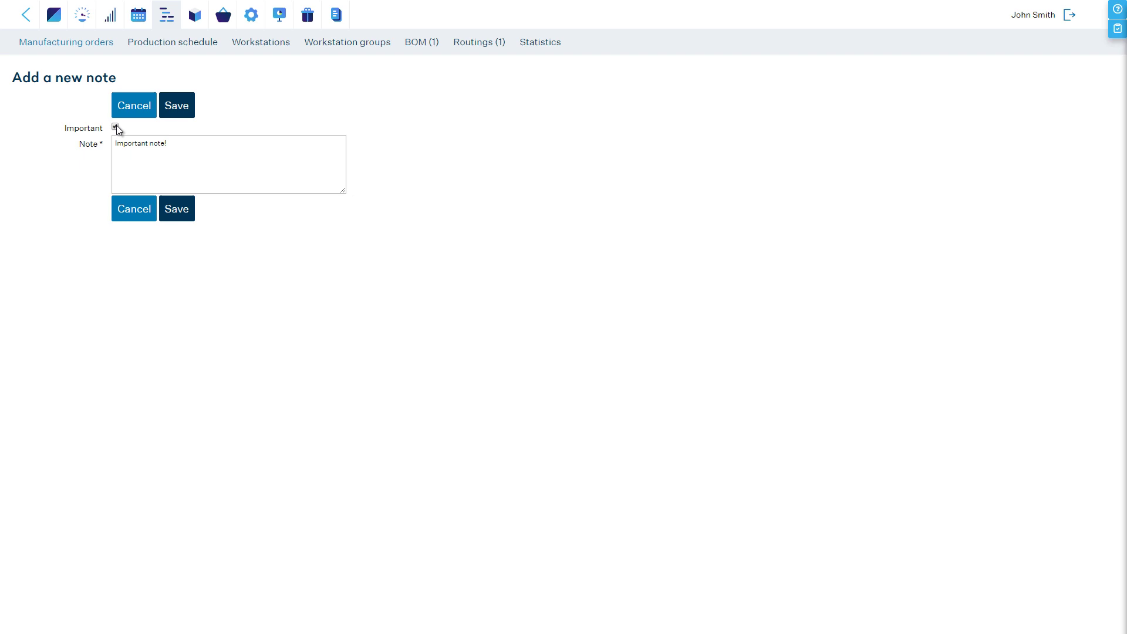
pyautogui.click(182, 110)
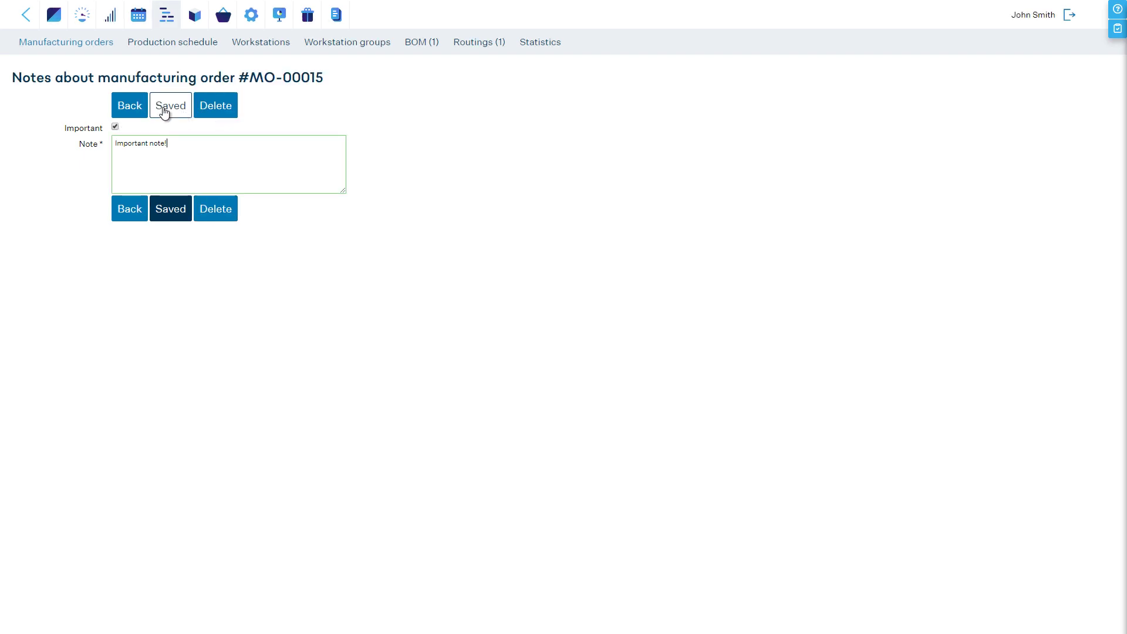
pyautogui.click(130, 106)
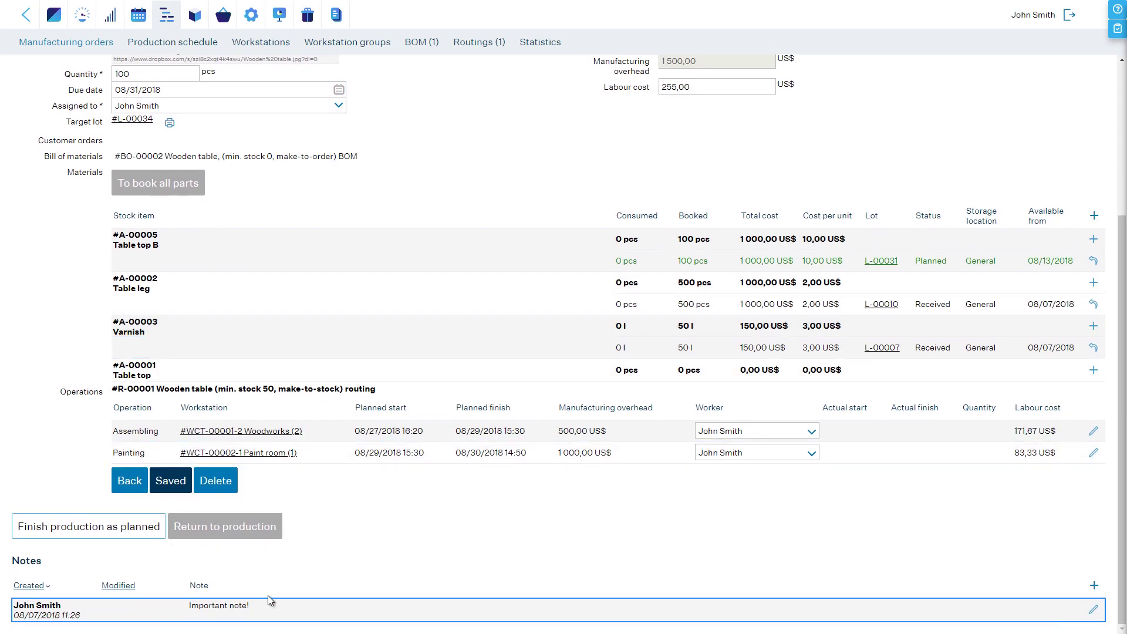
# Check the note flag in the manufacturing orders list and reopen MO-00015 at its notes
pyautogui.click(86, 50)
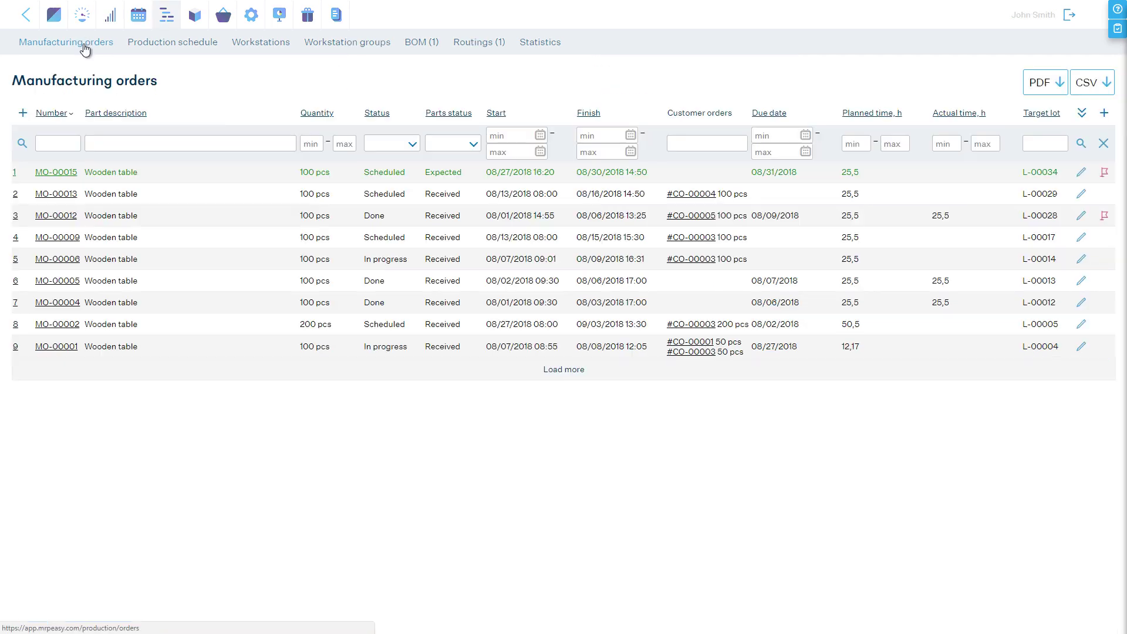
pyautogui.click(1095, 172)
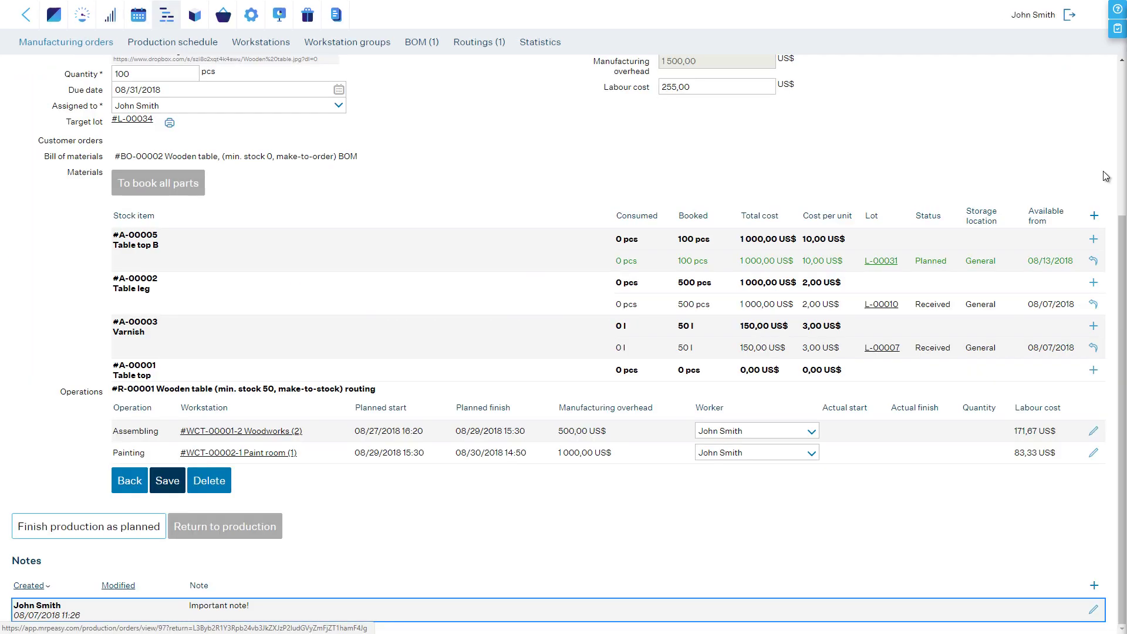
pyautogui.scroll(4, 1103, 174)
# Open the manufacturing orders to reach the August 2018 schedule showing MO-00015 (08/27–08/30)
pyautogui.scroll(-4, 1080, 187)
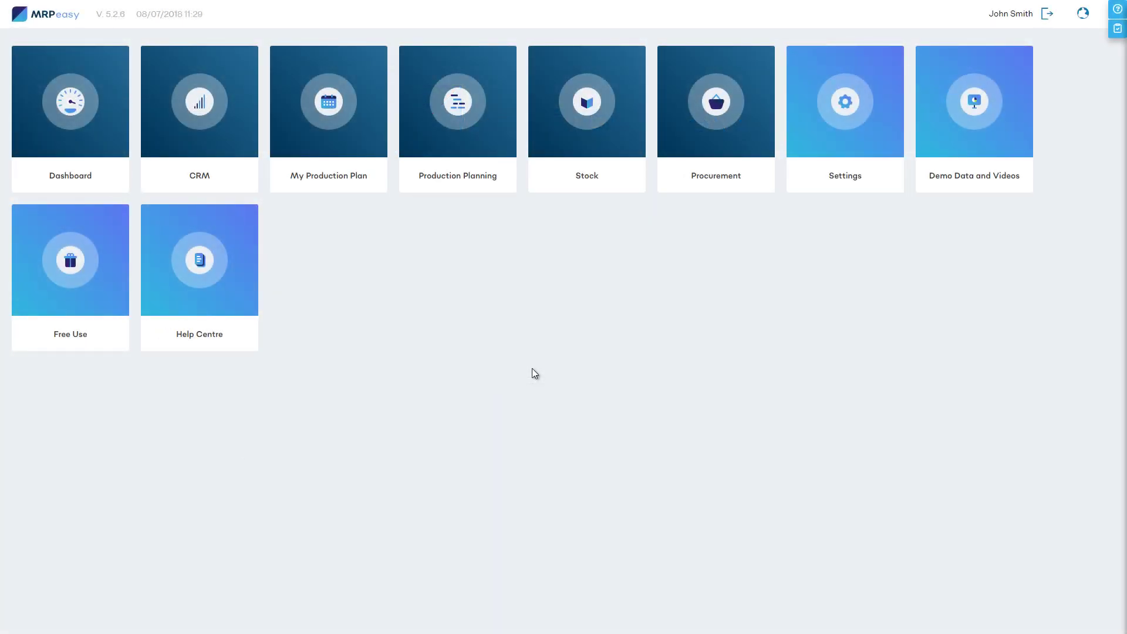
pyautogui.click(462, 95)
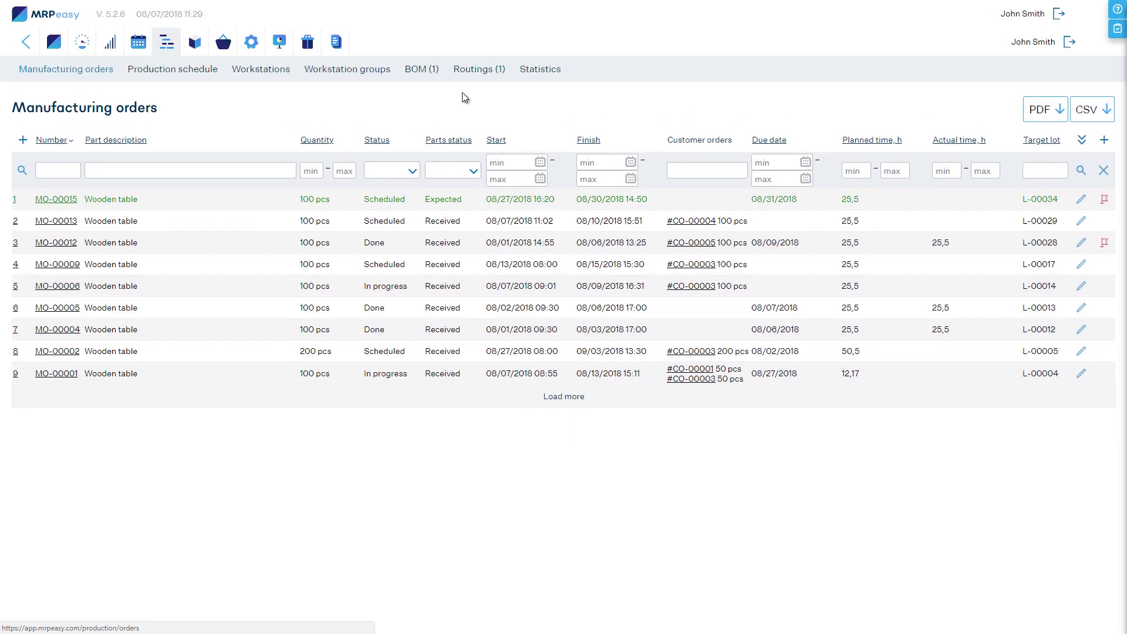
pyautogui.scroll(-1, 452, 93)
# In the production schedule calendar, move MO-00013 to run from 08/13 8:00 to 08/16
pyautogui.click(212, 52)
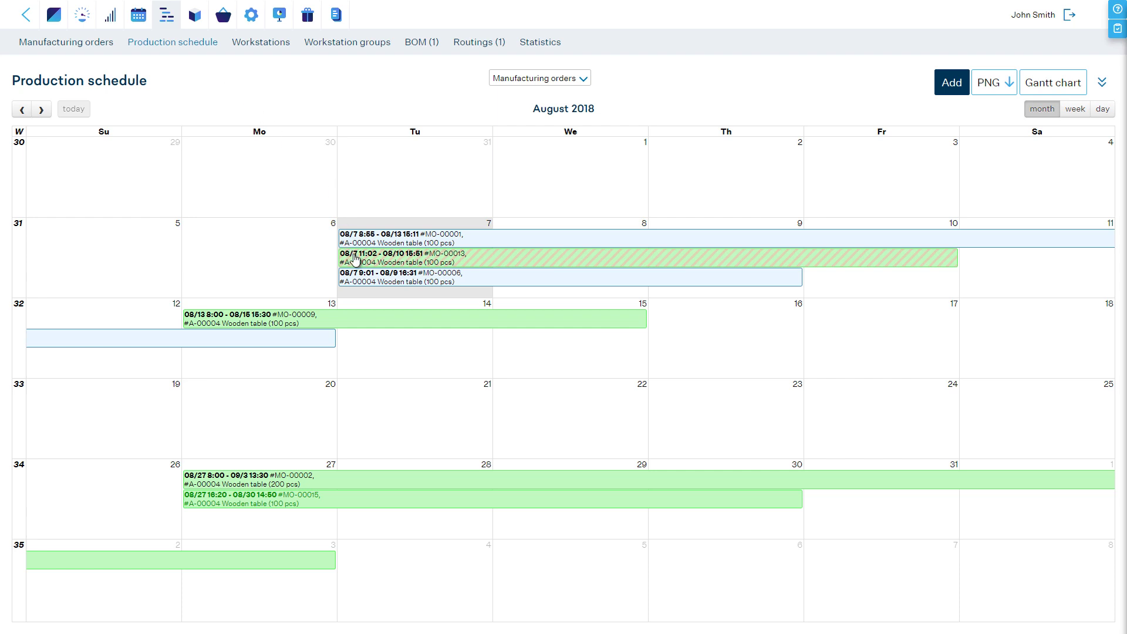
pyautogui.moveTo(372, 260); pyautogui.dragTo(979, 274)
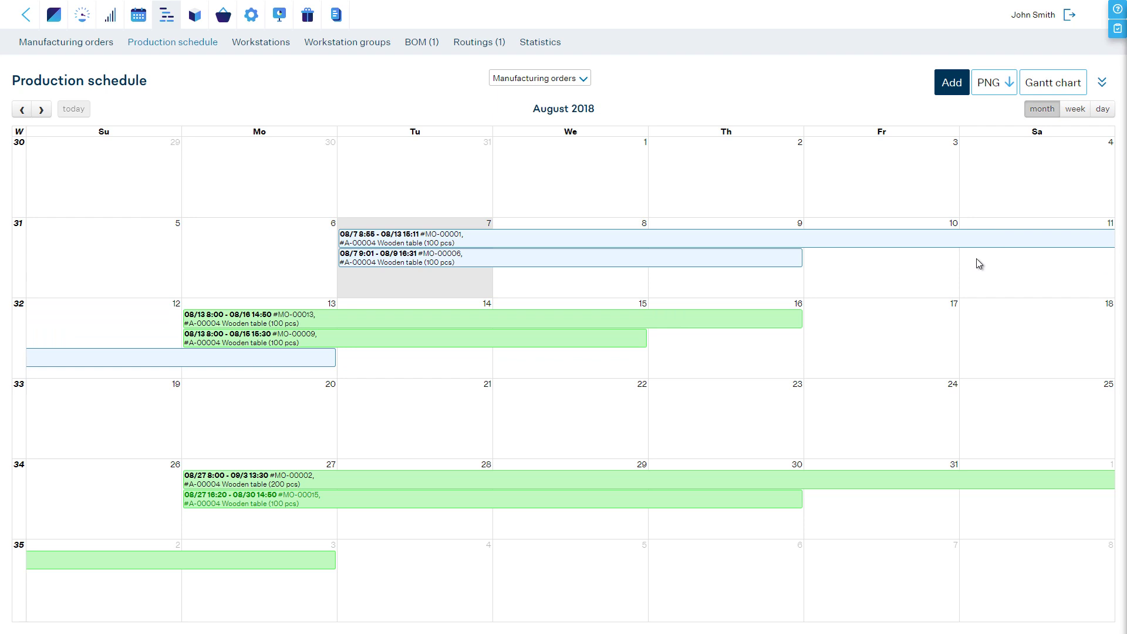
# On the Gantt chart, reschedule MO-00009's Painting and Assembling operations later, Assembling to 15 August
pyautogui.click(1033, 89)
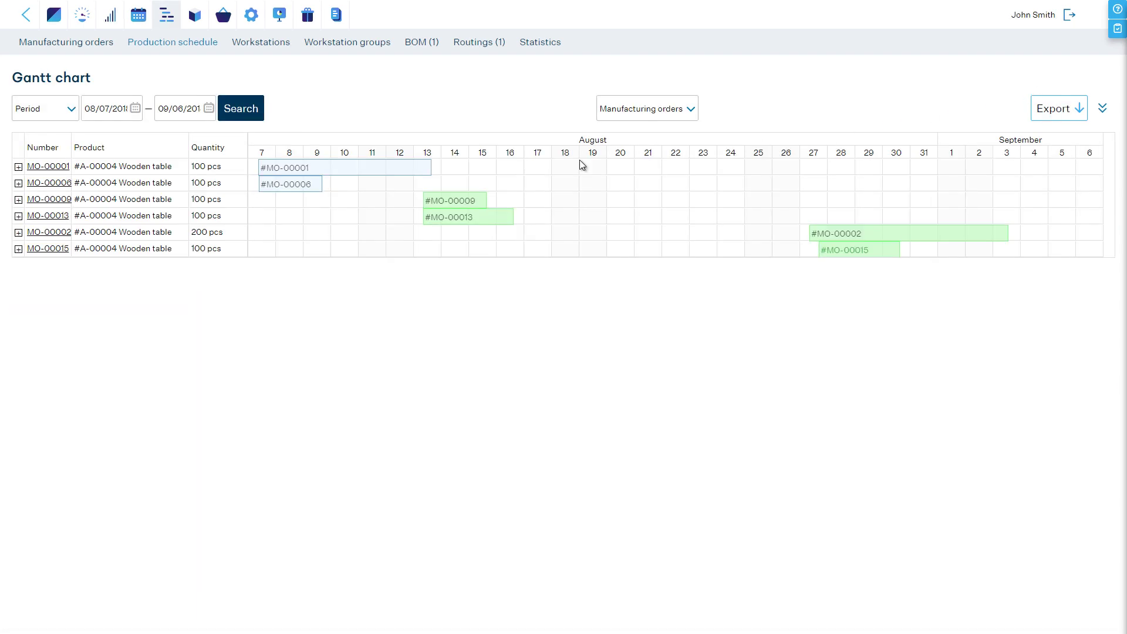
pyautogui.click(19, 200)
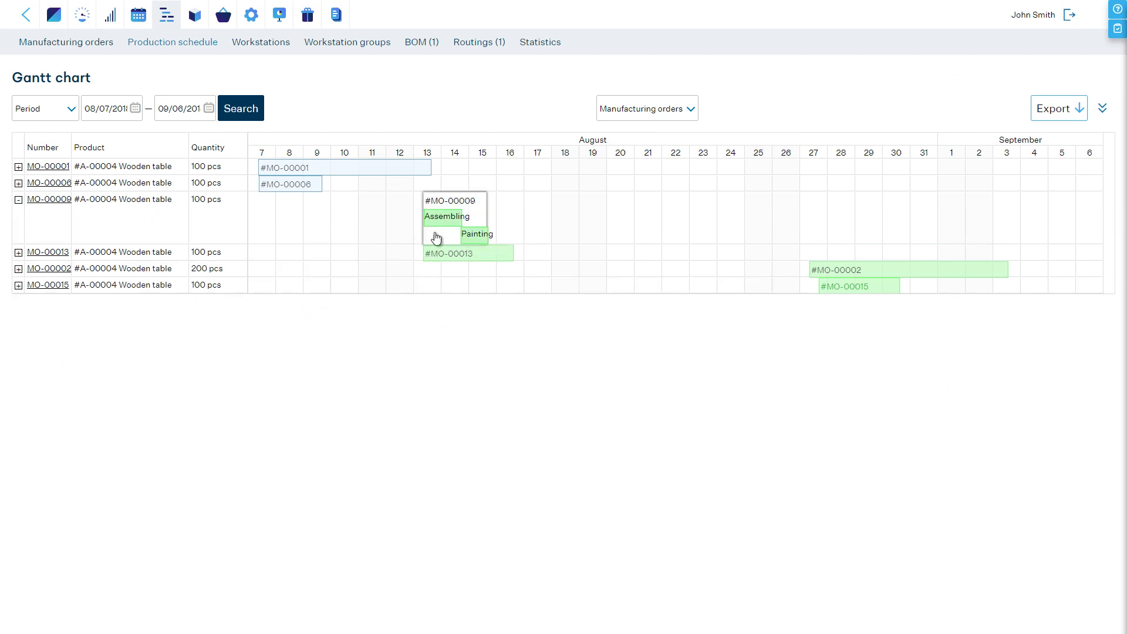
pyautogui.moveTo(467, 236); pyautogui.dragTo(522, 247)
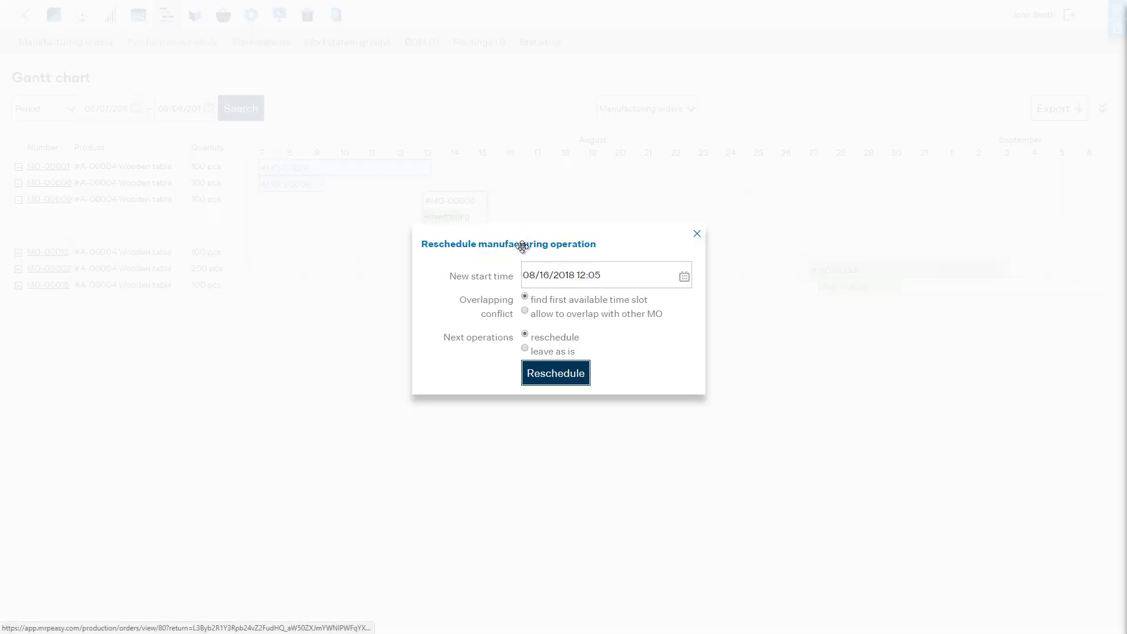
pyautogui.click(548, 380)
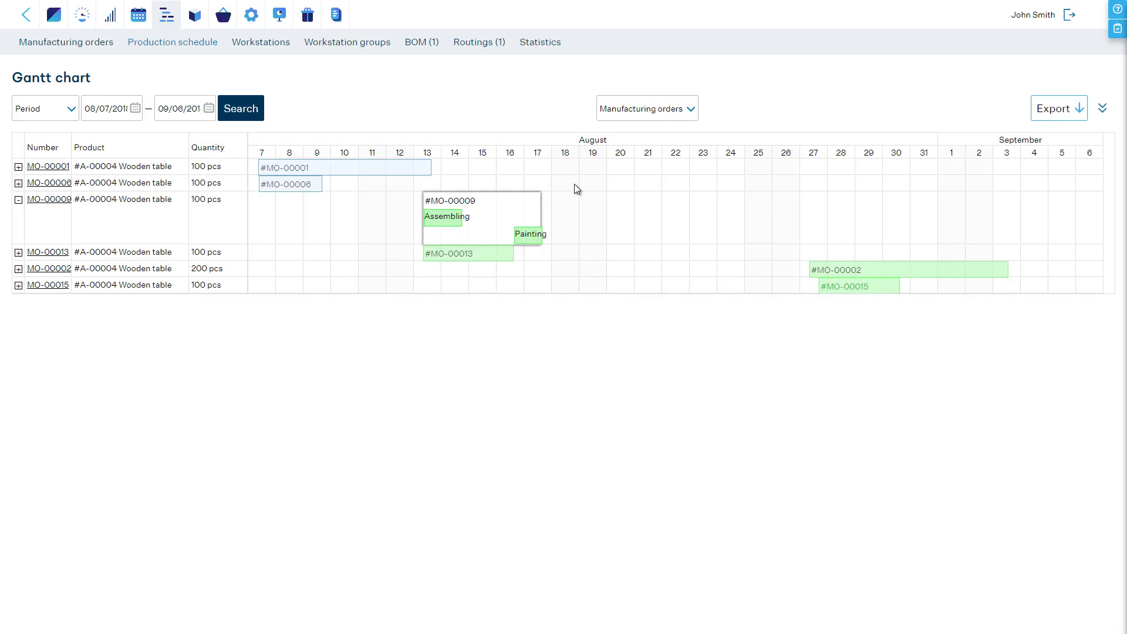
pyautogui.moveTo(458, 219); pyautogui.dragTo(531, 251)
pyautogui.click(573, 373)
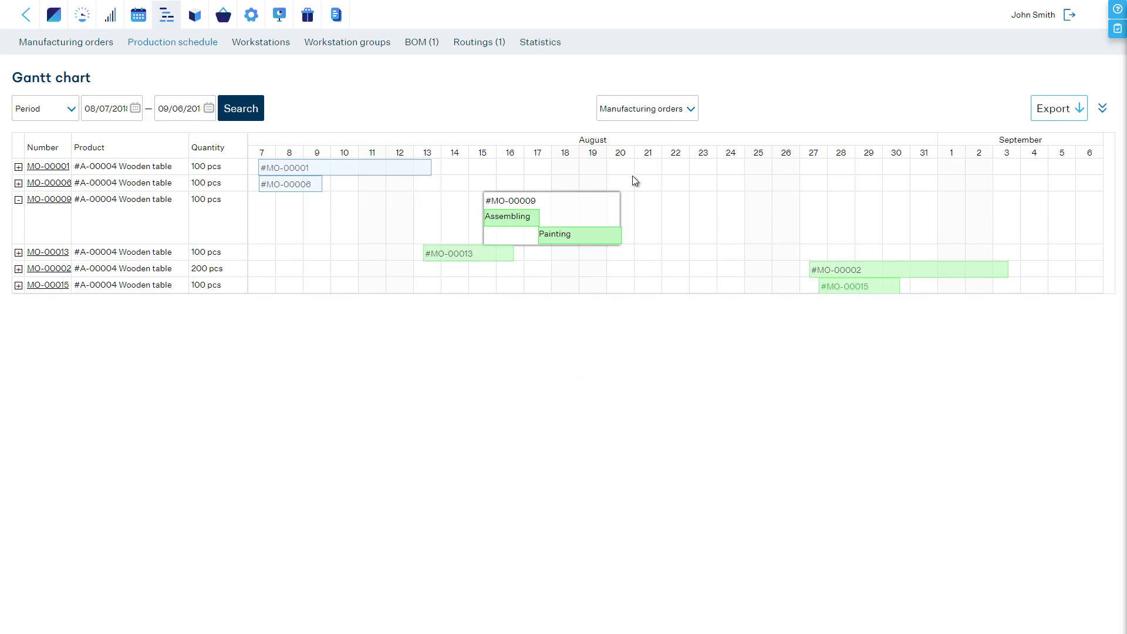
# Group the Gantt chart by workstations and reschedule MO-00013's paint-room slot later
pyautogui.click(632, 111)
pyautogui.click(625, 135)
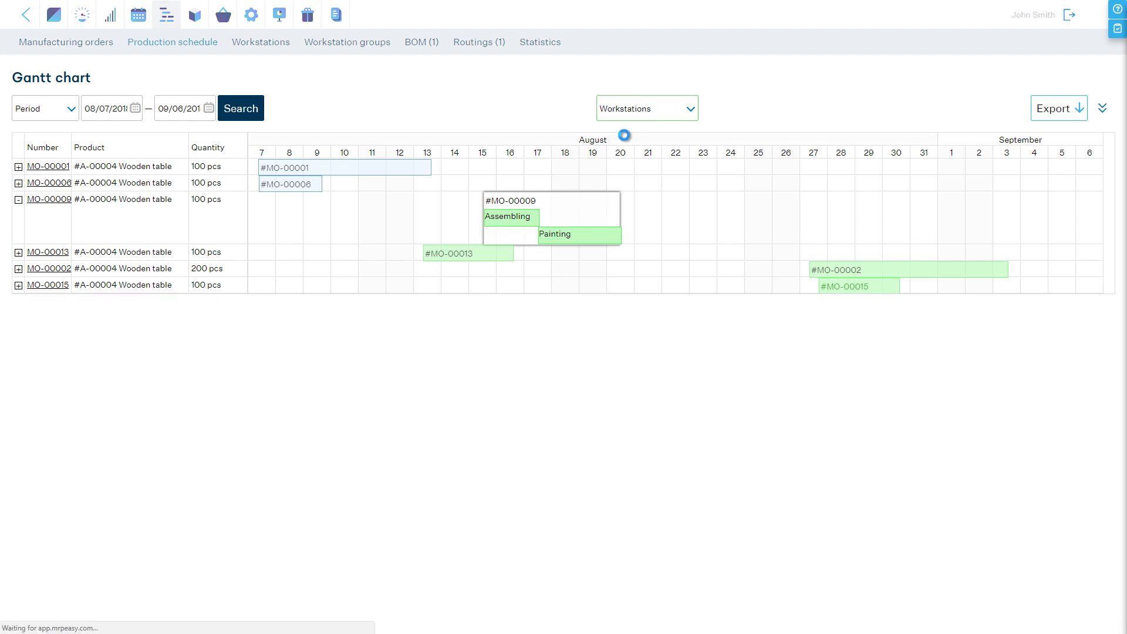
pyautogui.moveTo(435, 184)
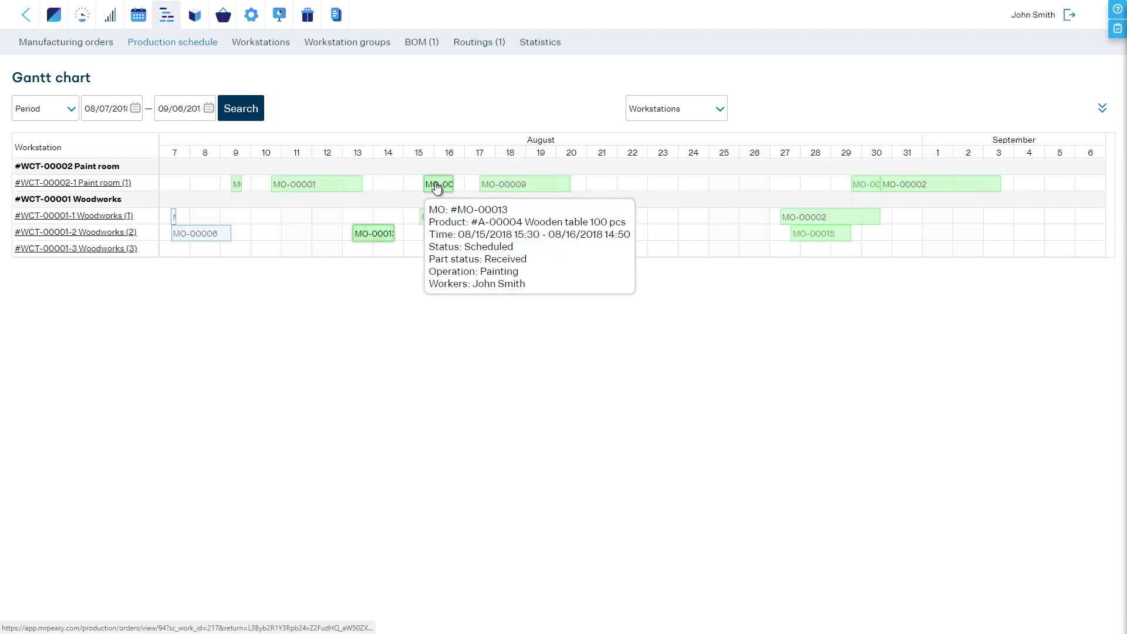
pyautogui.moveTo(435, 187); pyautogui.dragTo(465, 186)
pyautogui.click(527, 395)
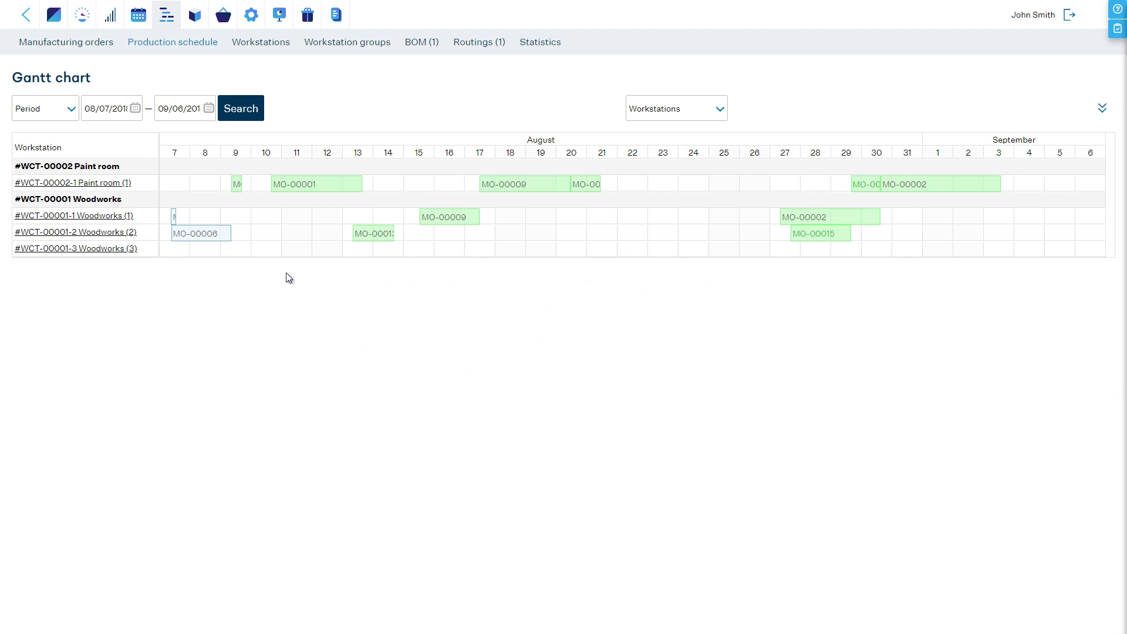
# Edit MO-00006's Assembling operation so its actual start is 8 August 2018, 09:01, and save
pyautogui.moveTo(197, 237)
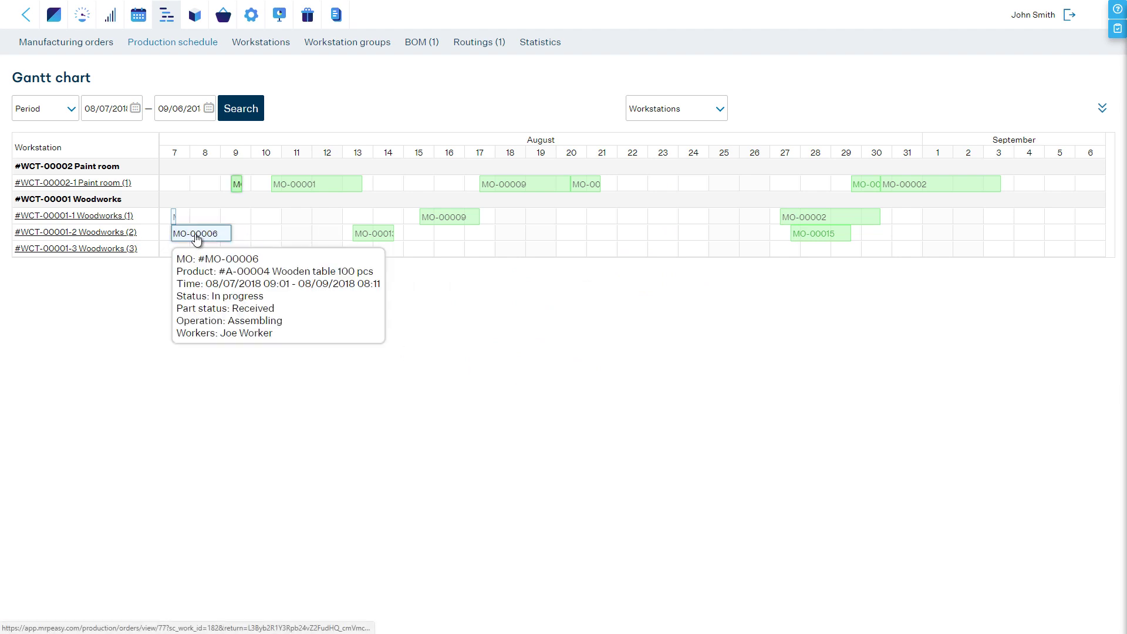
pyautogui.click(196, 235)
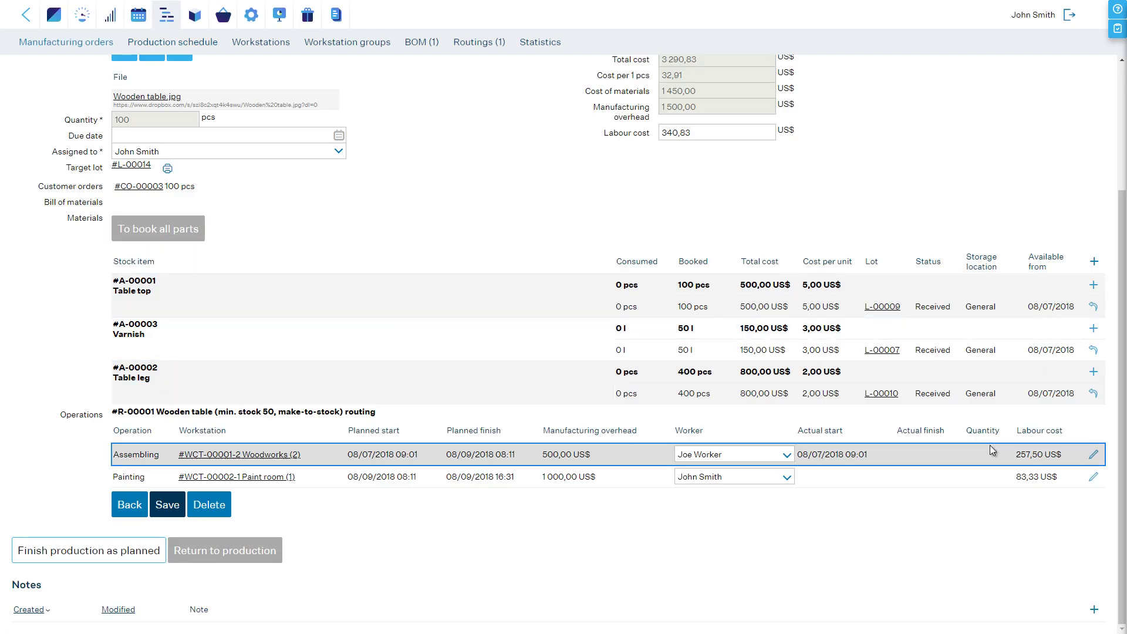
pyautogui.click(1093, 454)
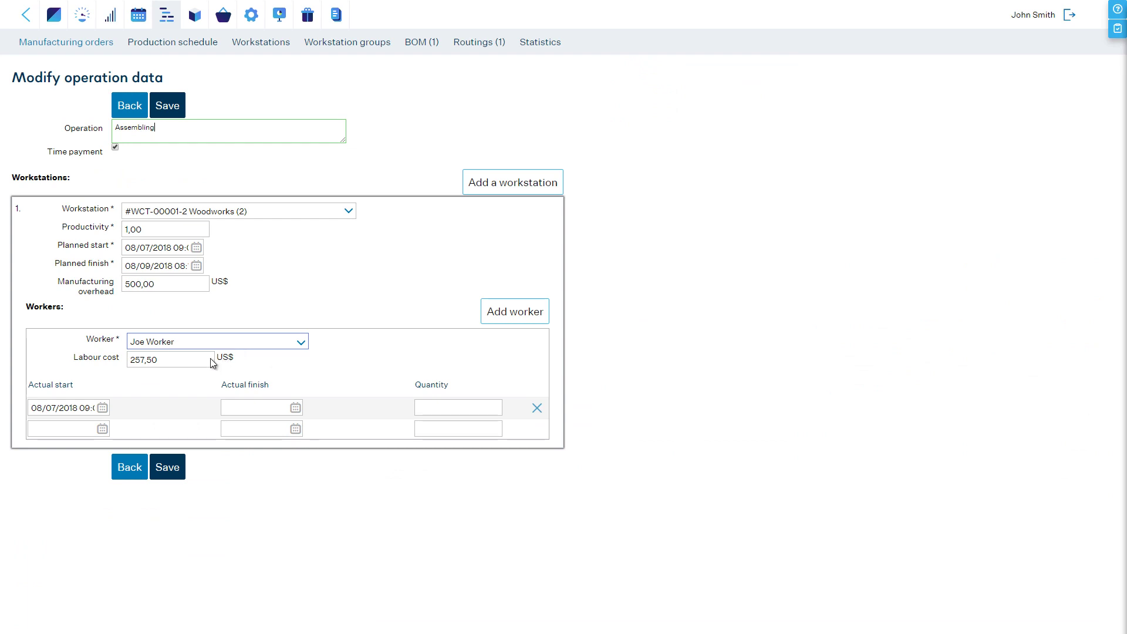
pyautogui.click(88, 409)
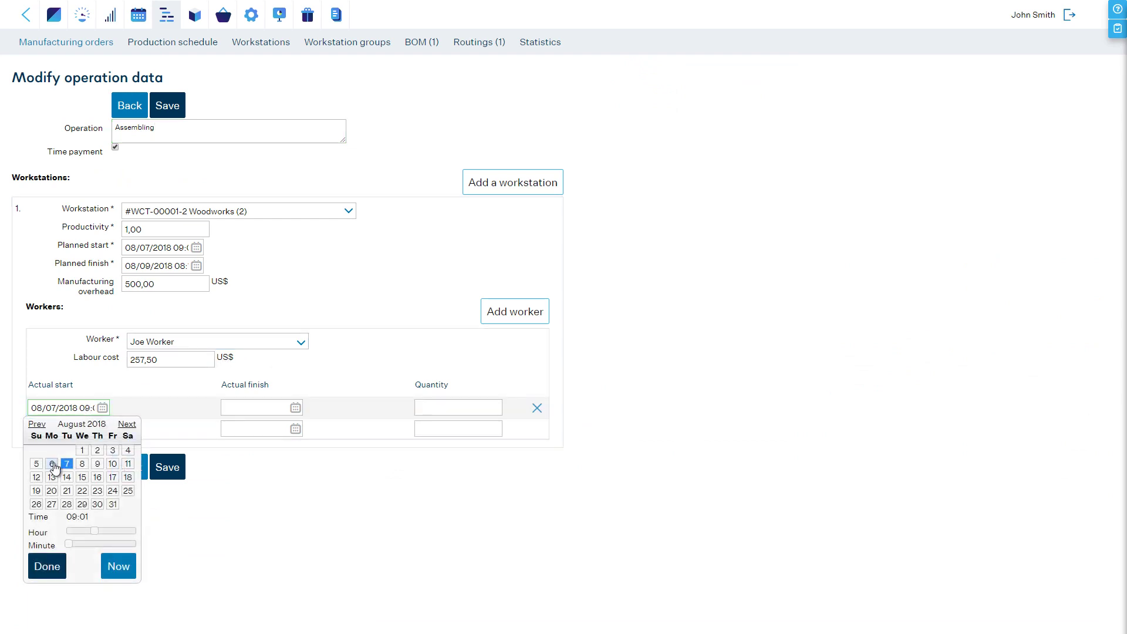
pyautogui.click(83, 468)
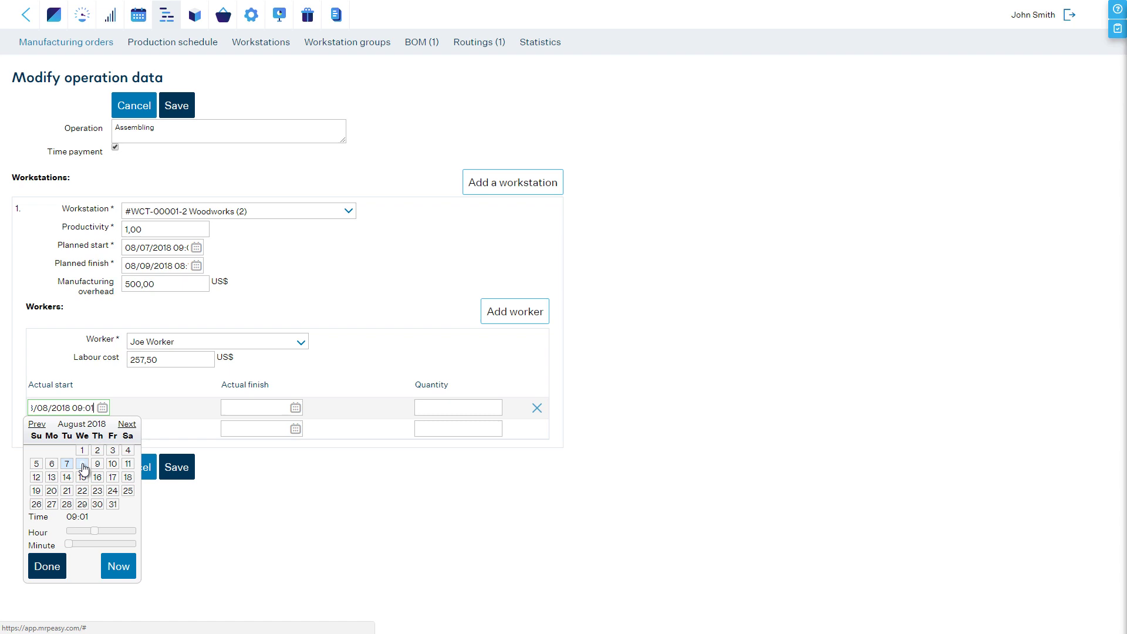
pyautogui.click(173, 473)
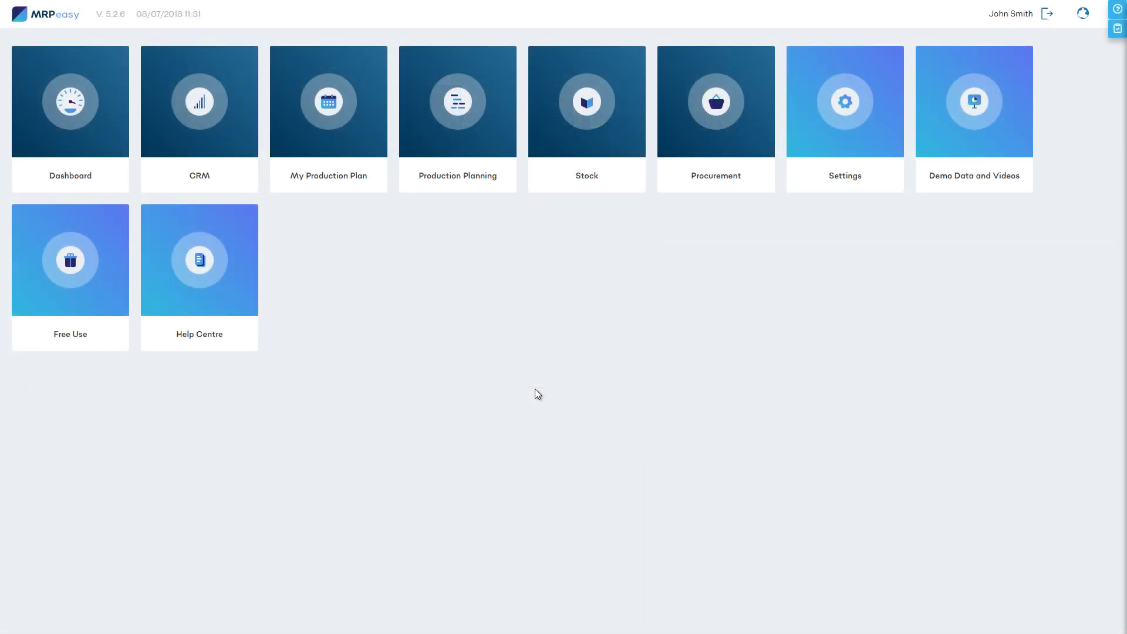
# In Wooden table BOM BO-00002, replace row 1's Table top B with Table top A-00001 and save
pyautogui.click(472, 176)
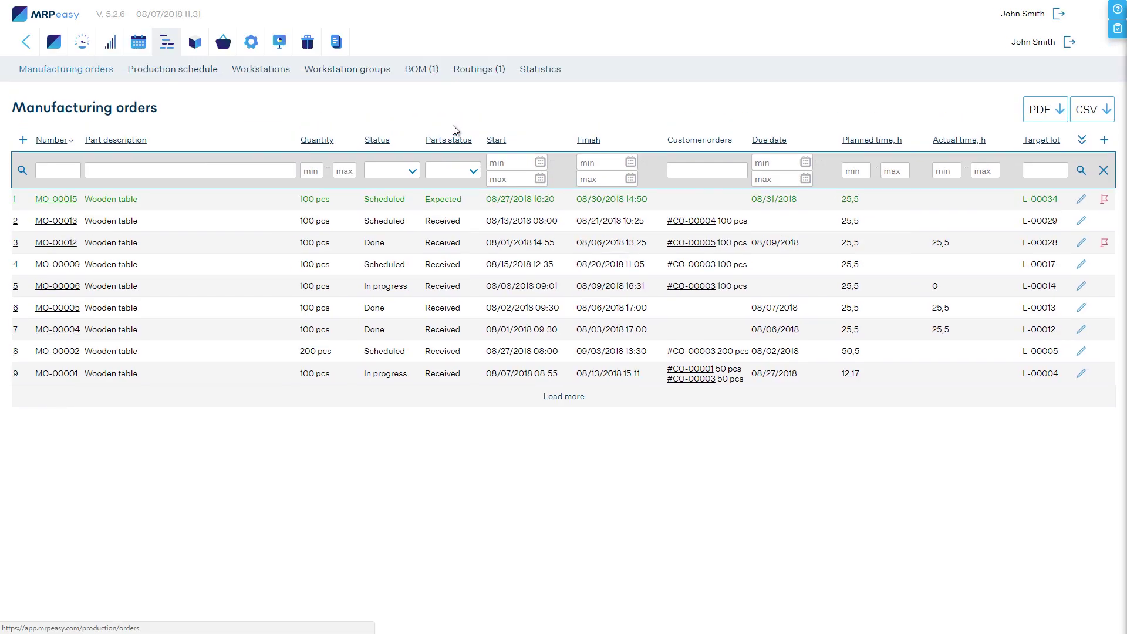
pyautogui.click(430, 52)
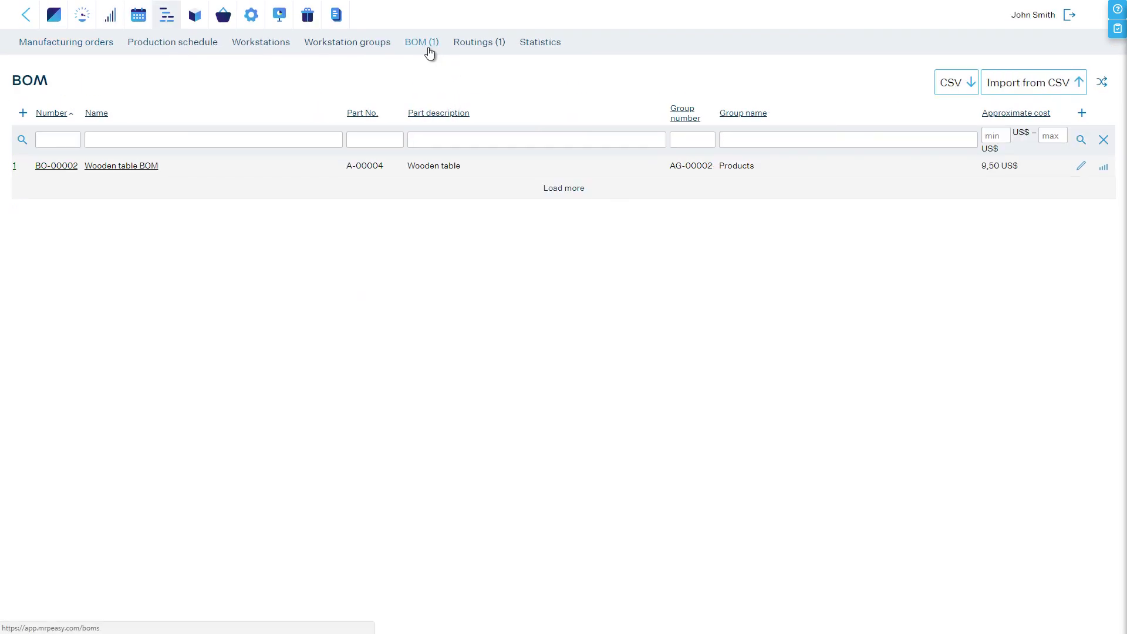
pyautogui.click(133, 167)
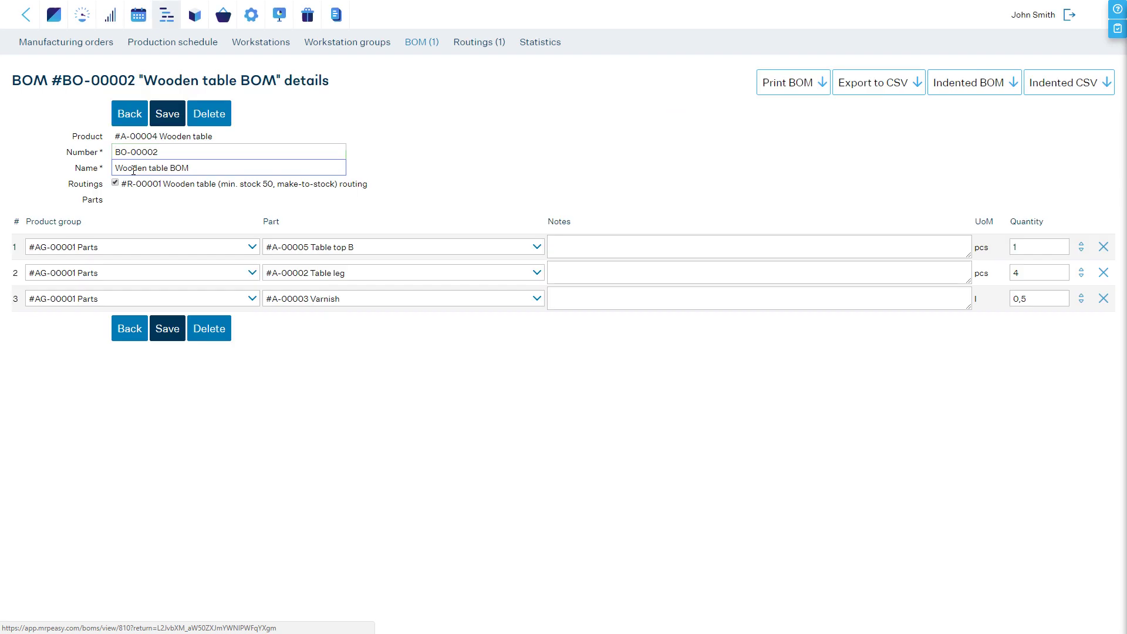
pyautogui.click(536, 251)
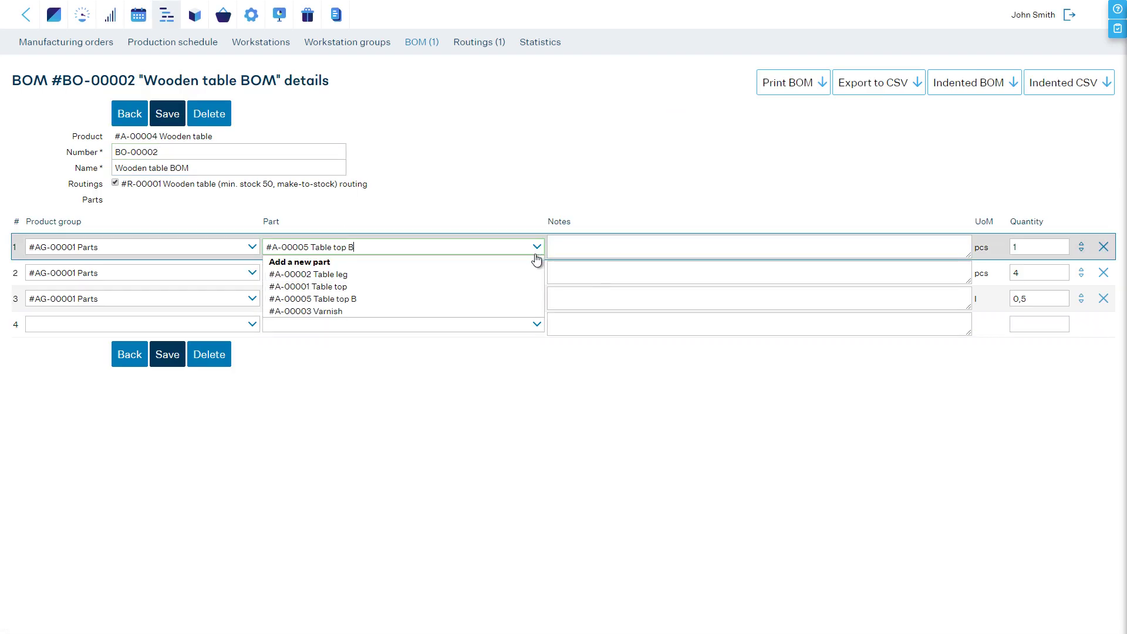
pyautogui.click(512, 285)
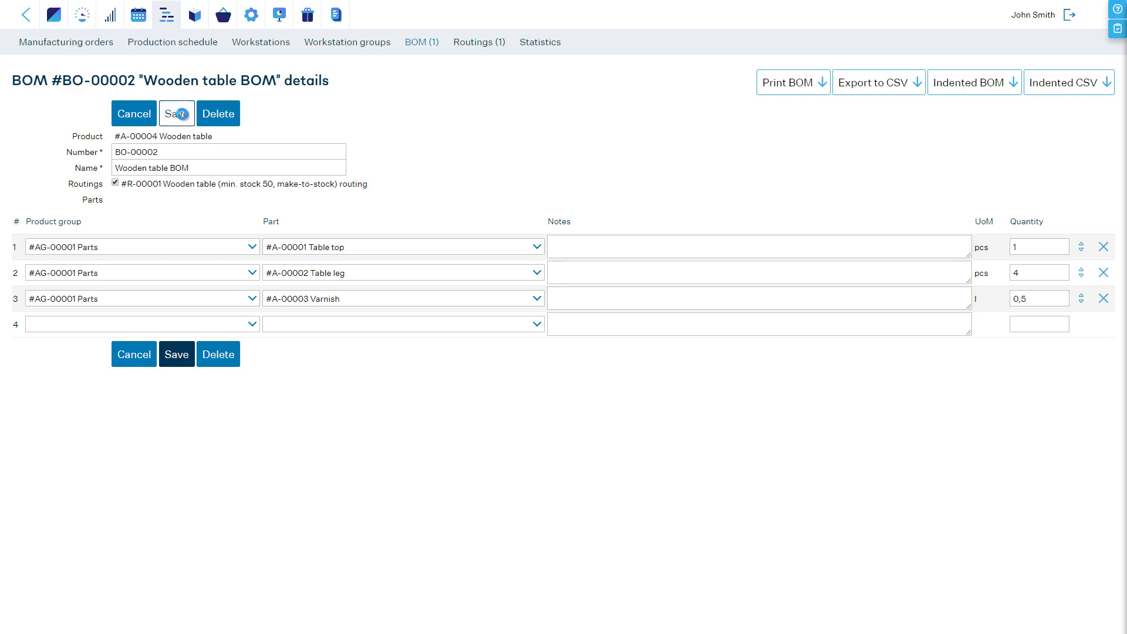
pyautogui.click(184, 116)
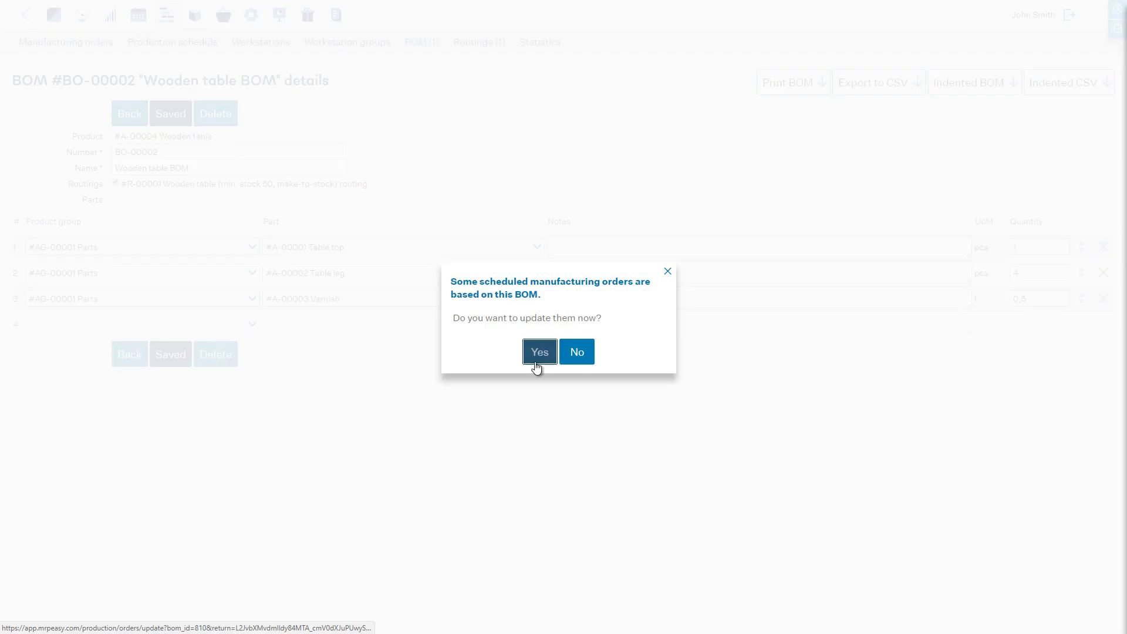
# Agree to update affected orders, then apply recalculated values to MO-00013 and MO-00015 (3 205,00 US$ each)
pyautogui.click(539, 353)
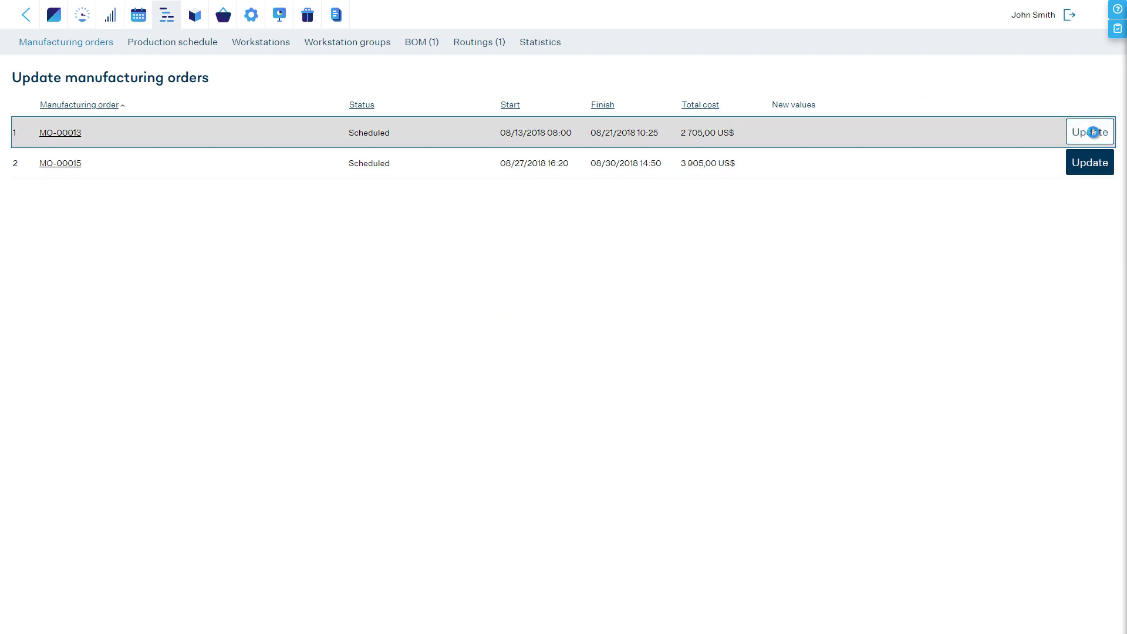
pyautogui.click(1092, 132)
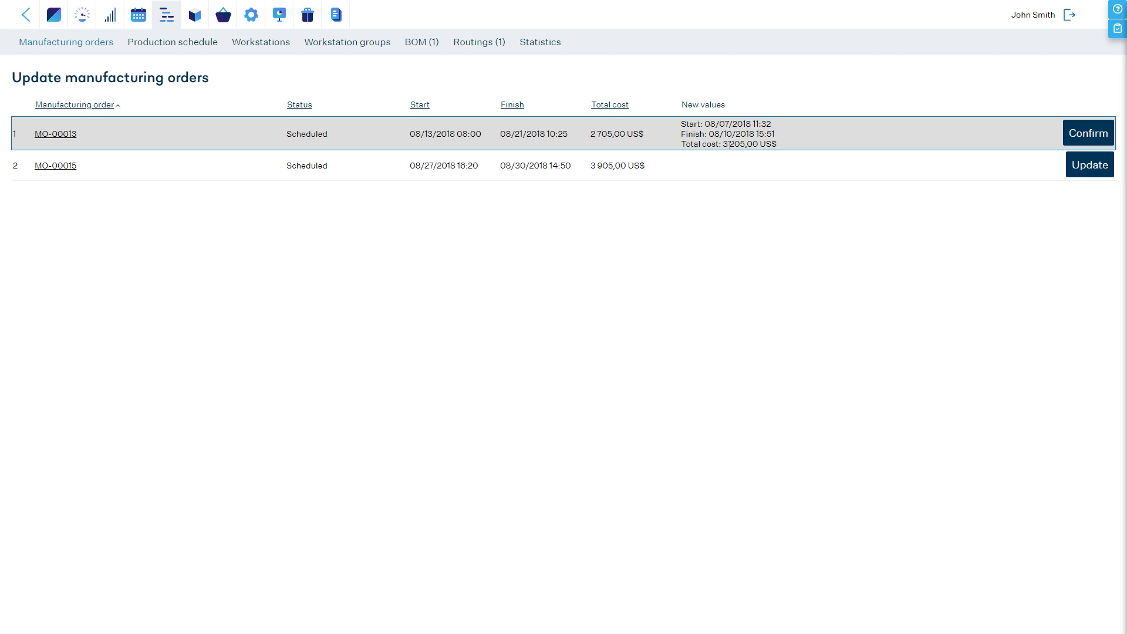
pyautogui.click(1089, 134)
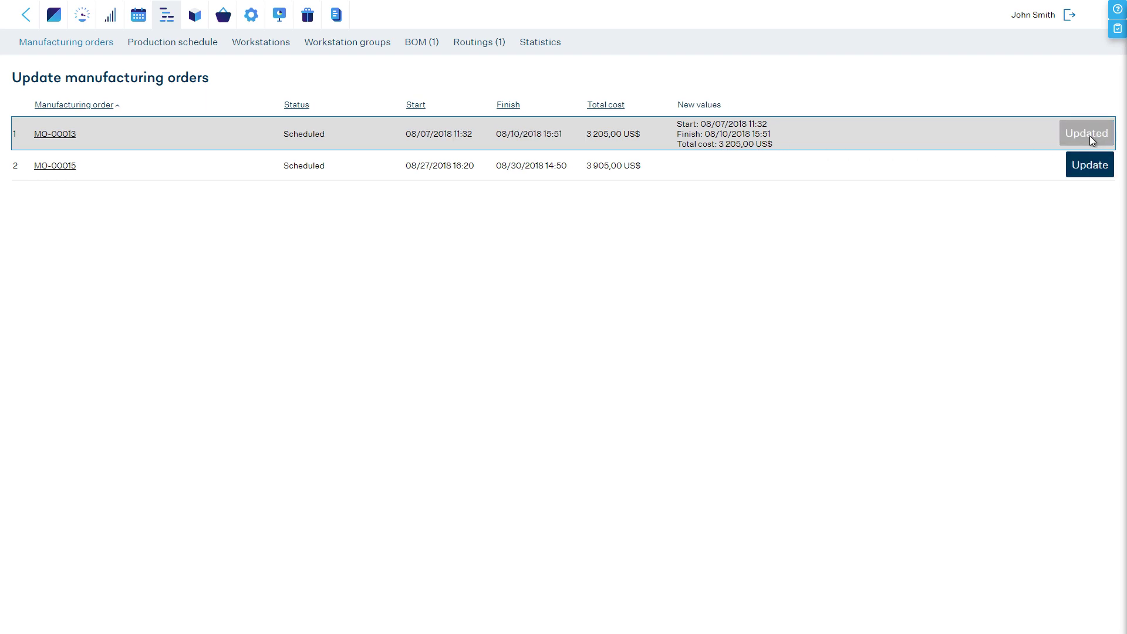
pyautogui.click(1087, 167)
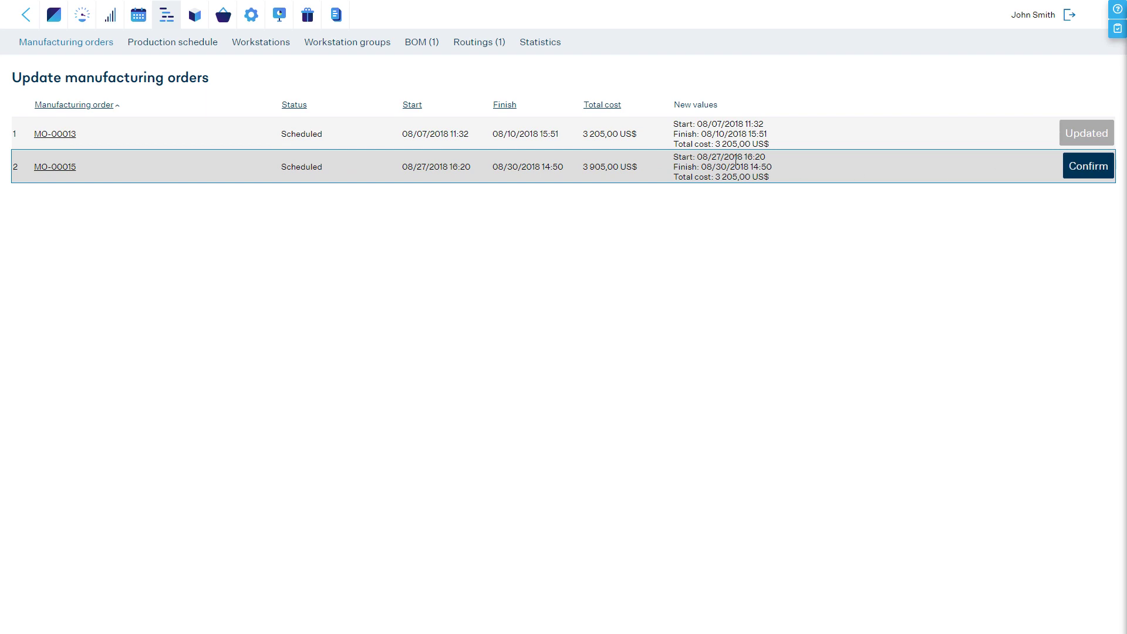
pyautogui.click(1086, 170)
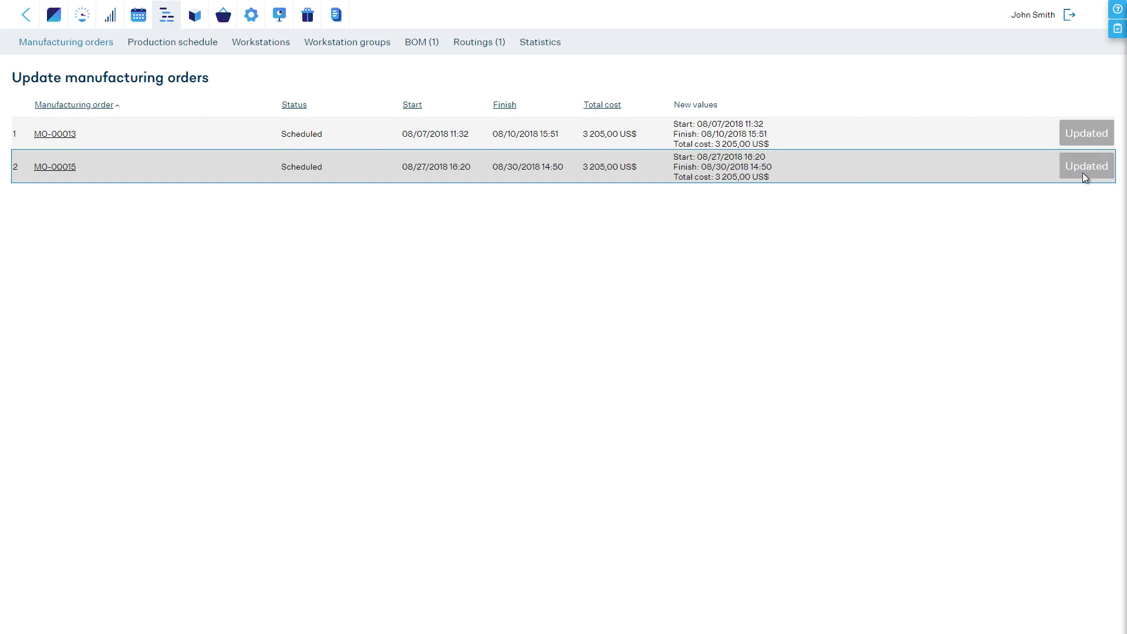